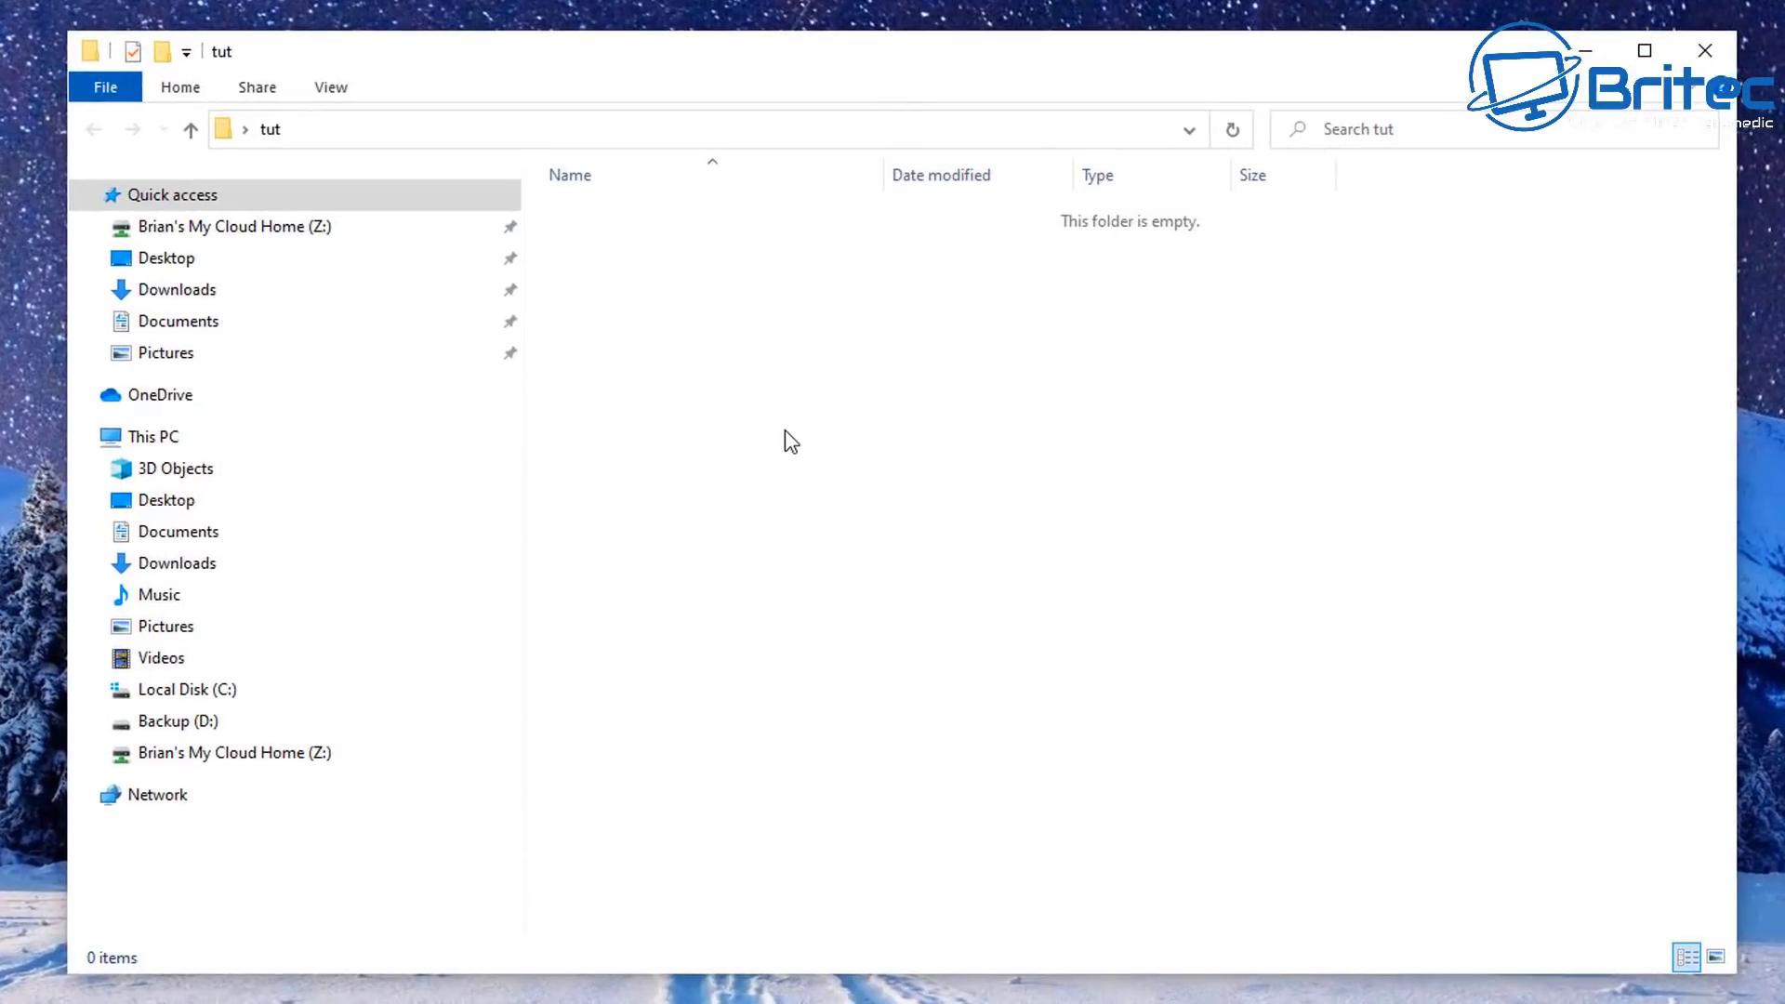
Step: Create a blank 'New Text Document.txt' in the empty tut folder, keeping the default name
right_click(777, 374)
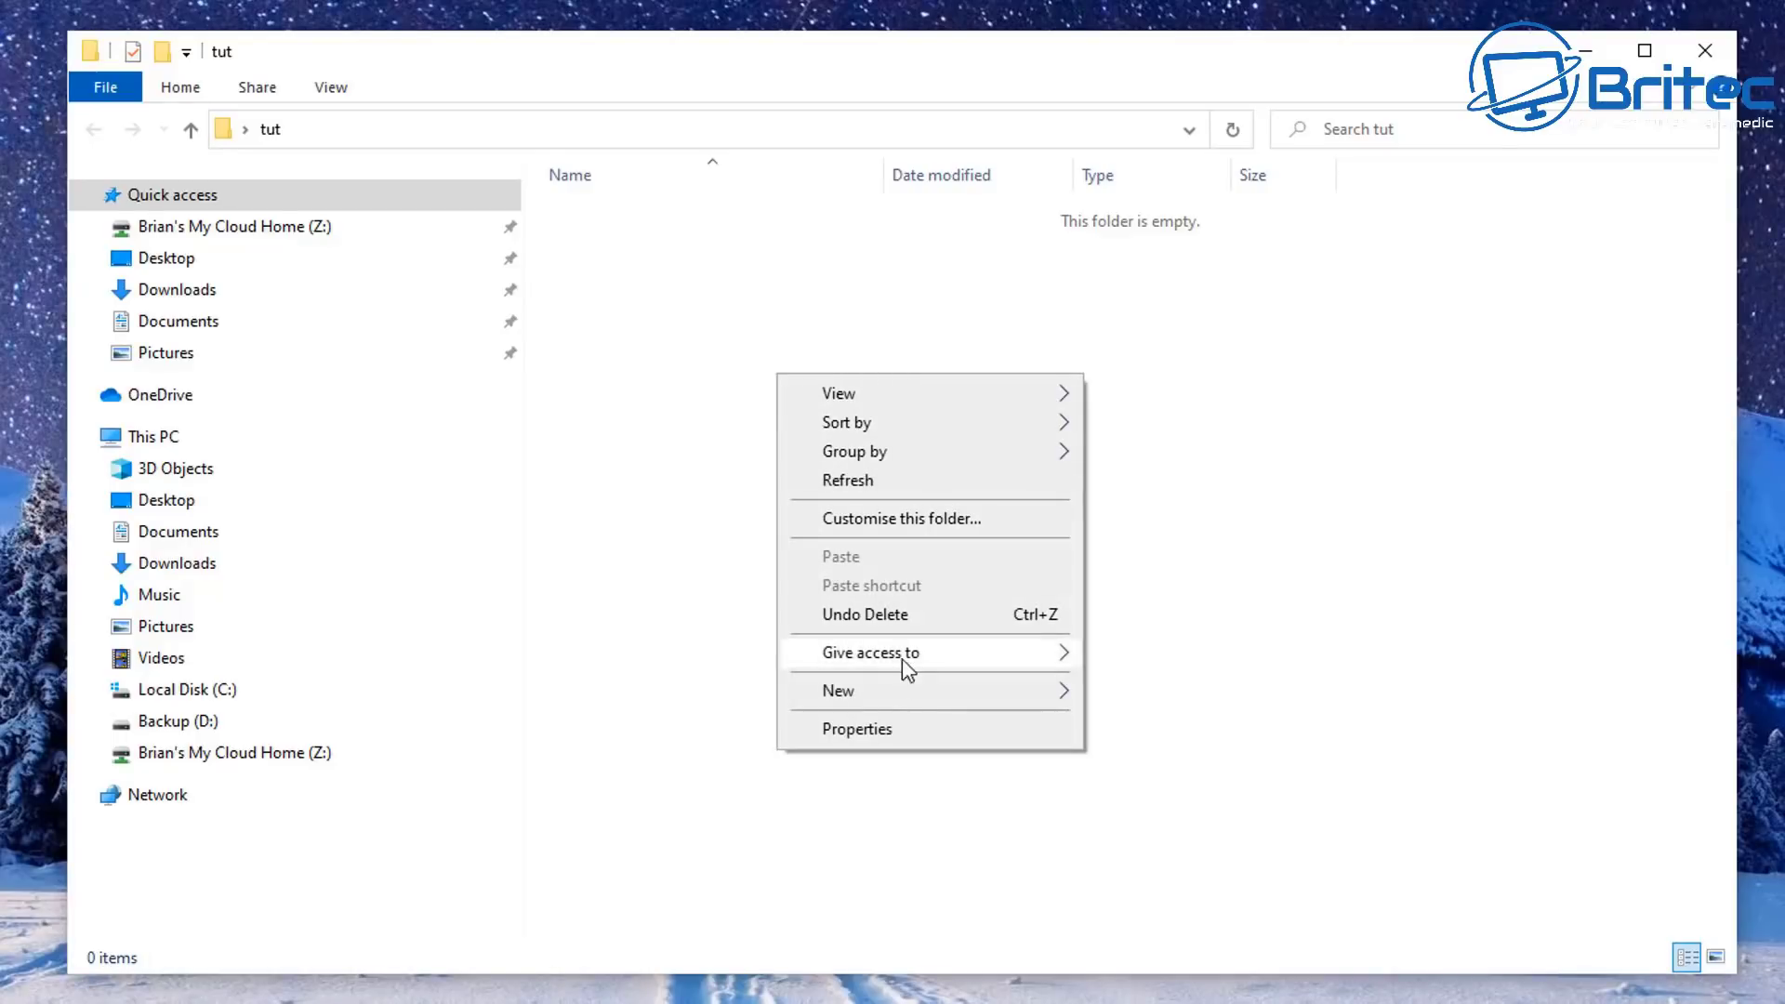
mouse_move(902, 688)
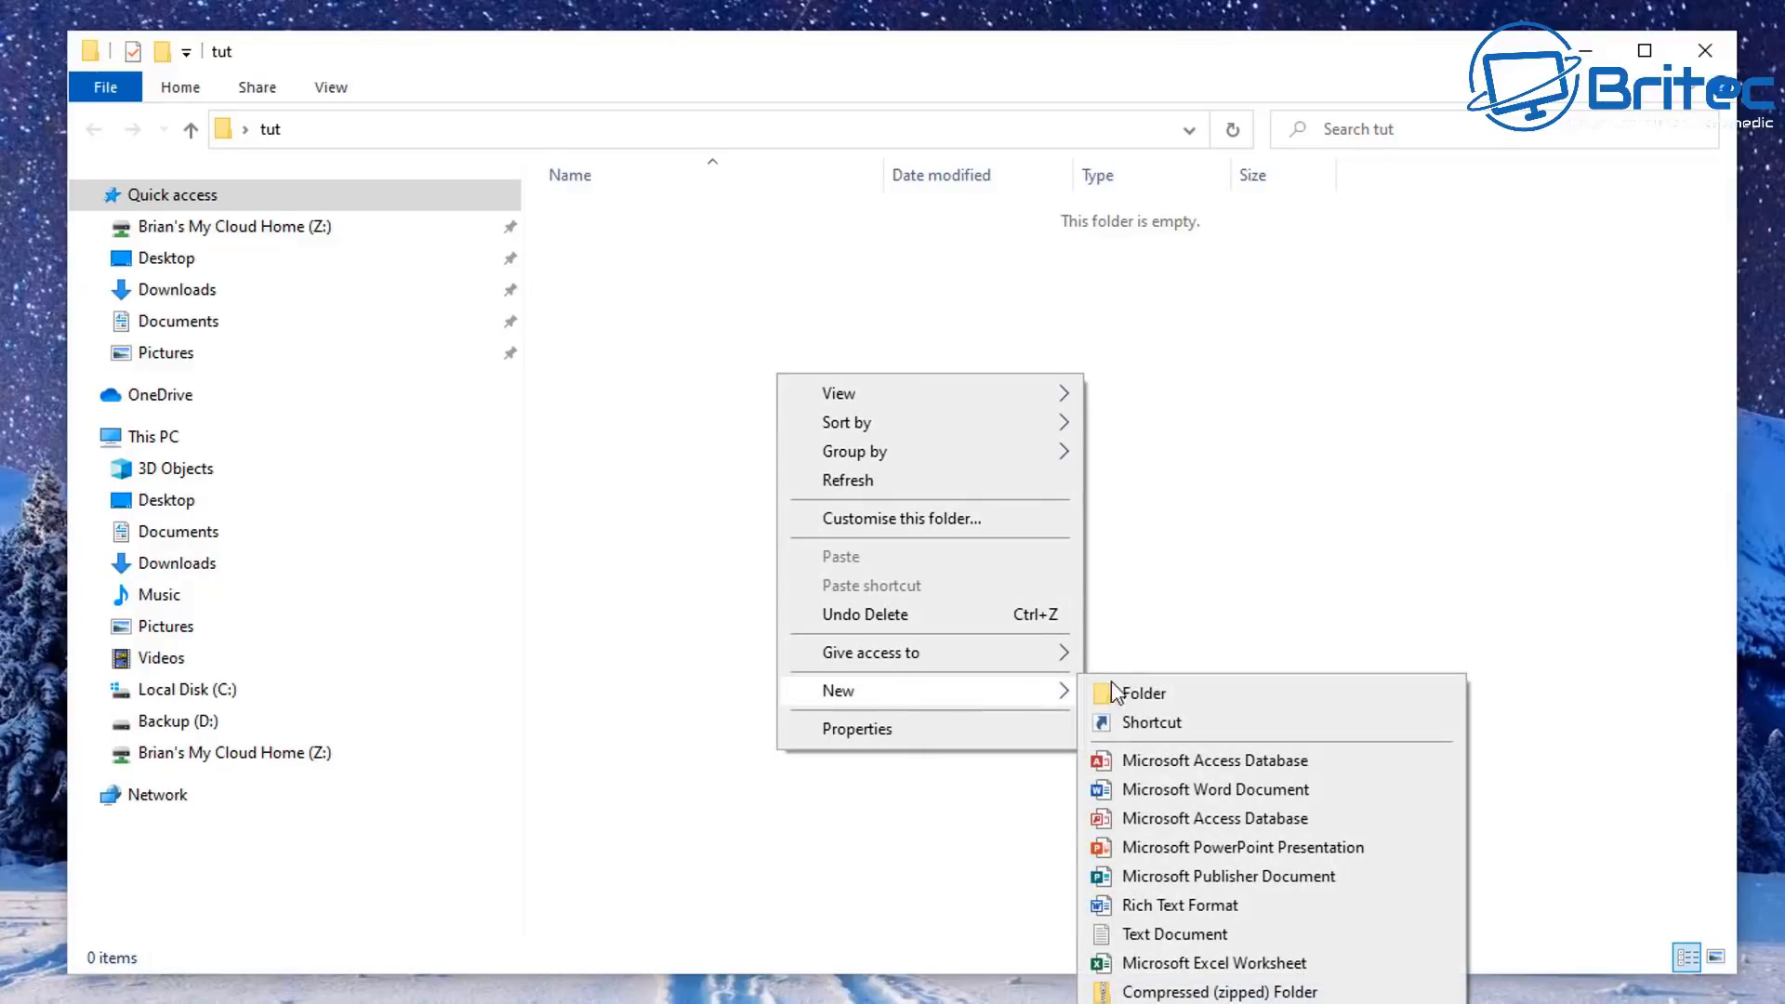
click(1140, 934)
click(893, 582)
click(637, 213)
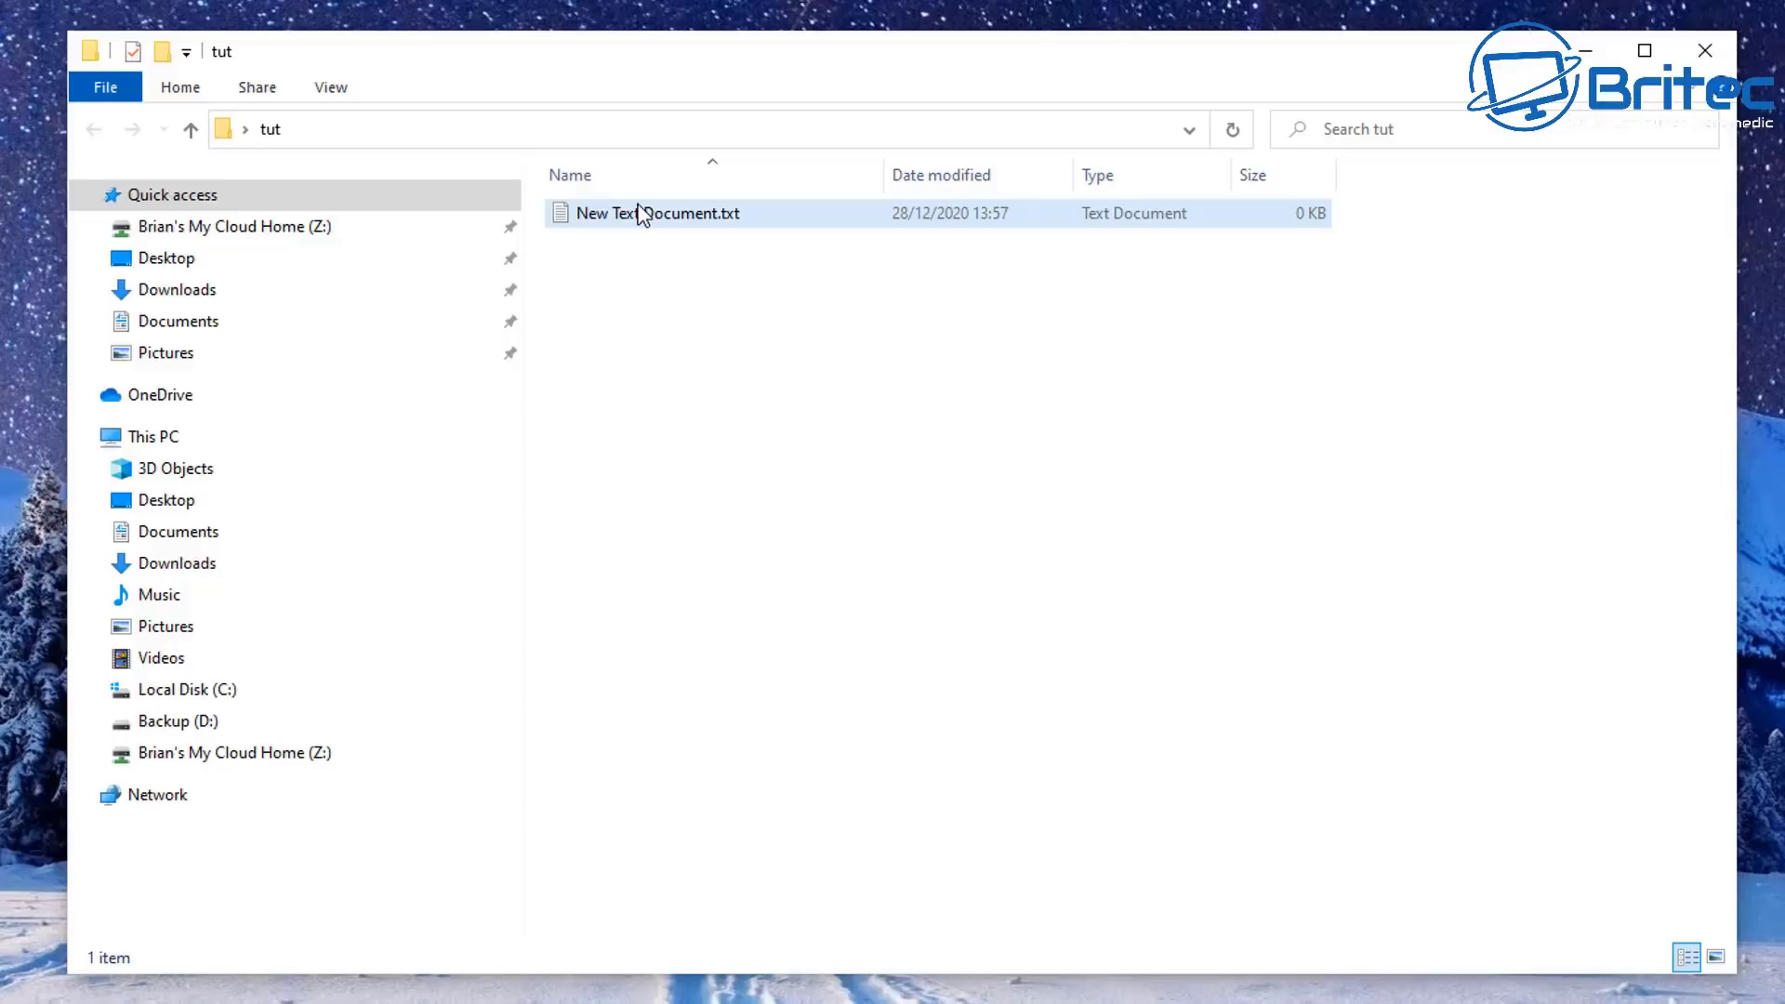
Step: Open the new text document in Notepad and paste in the junk-cleaning batch script
double_click(642, 216)
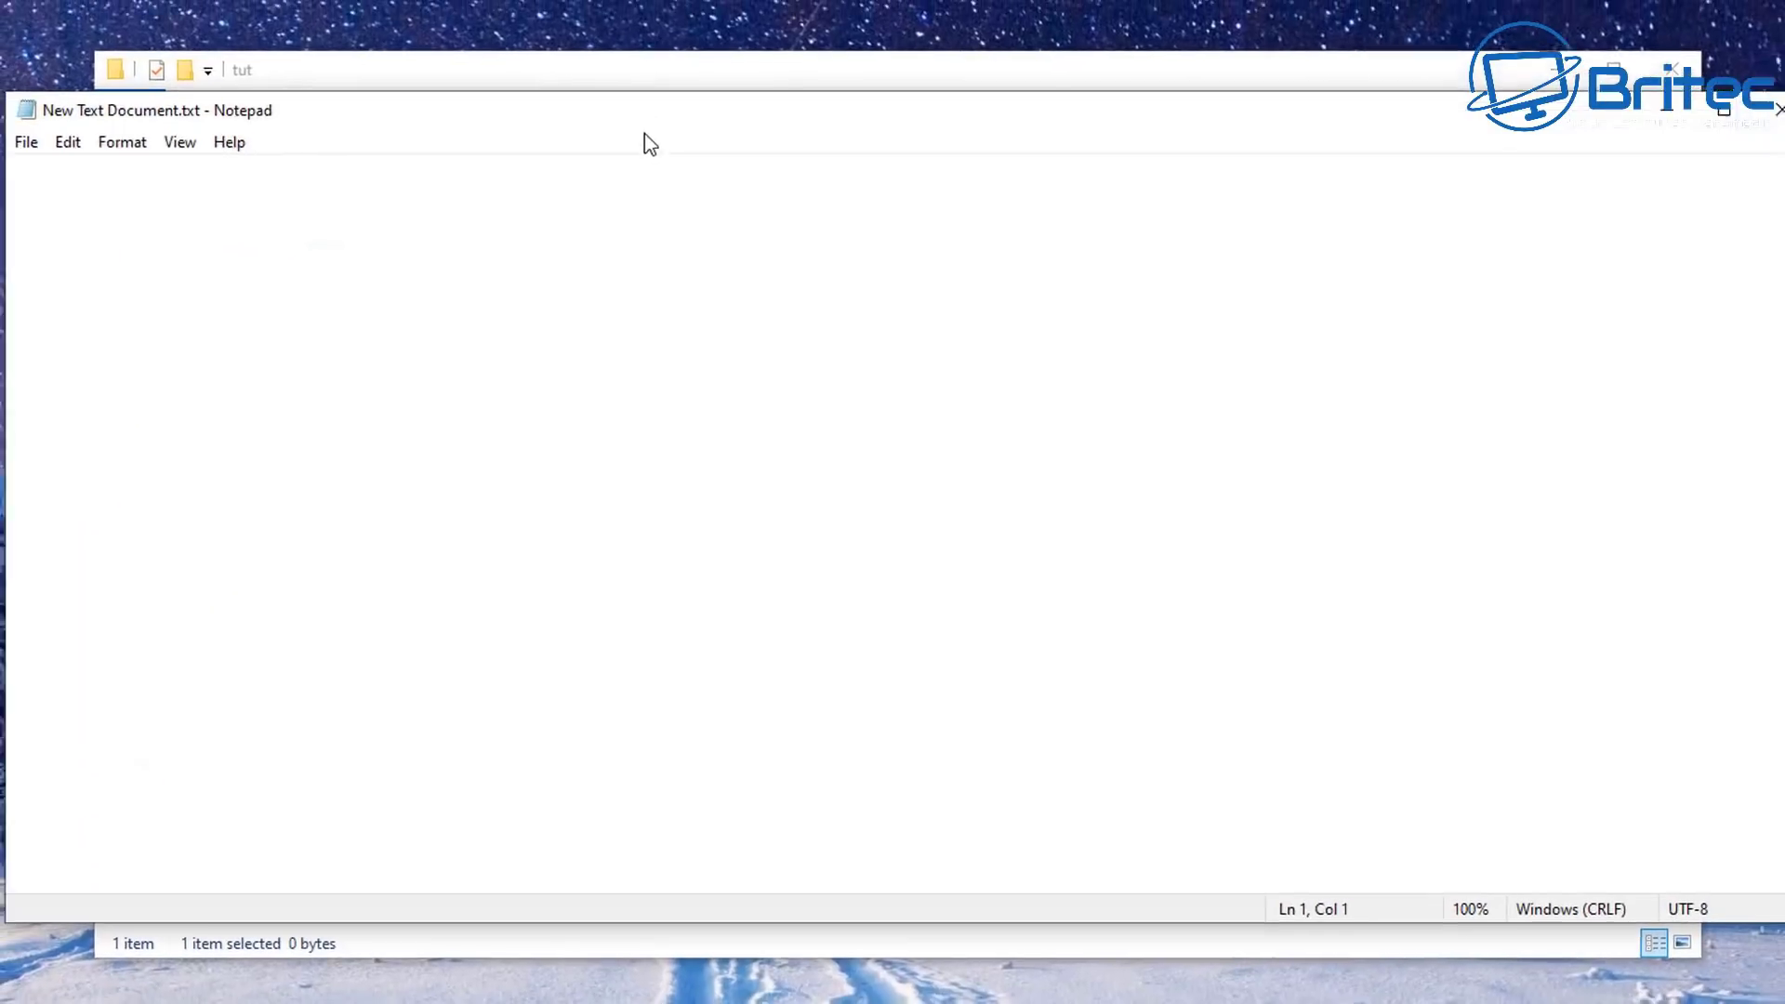
right_click(540, 249)
click(613, 359)
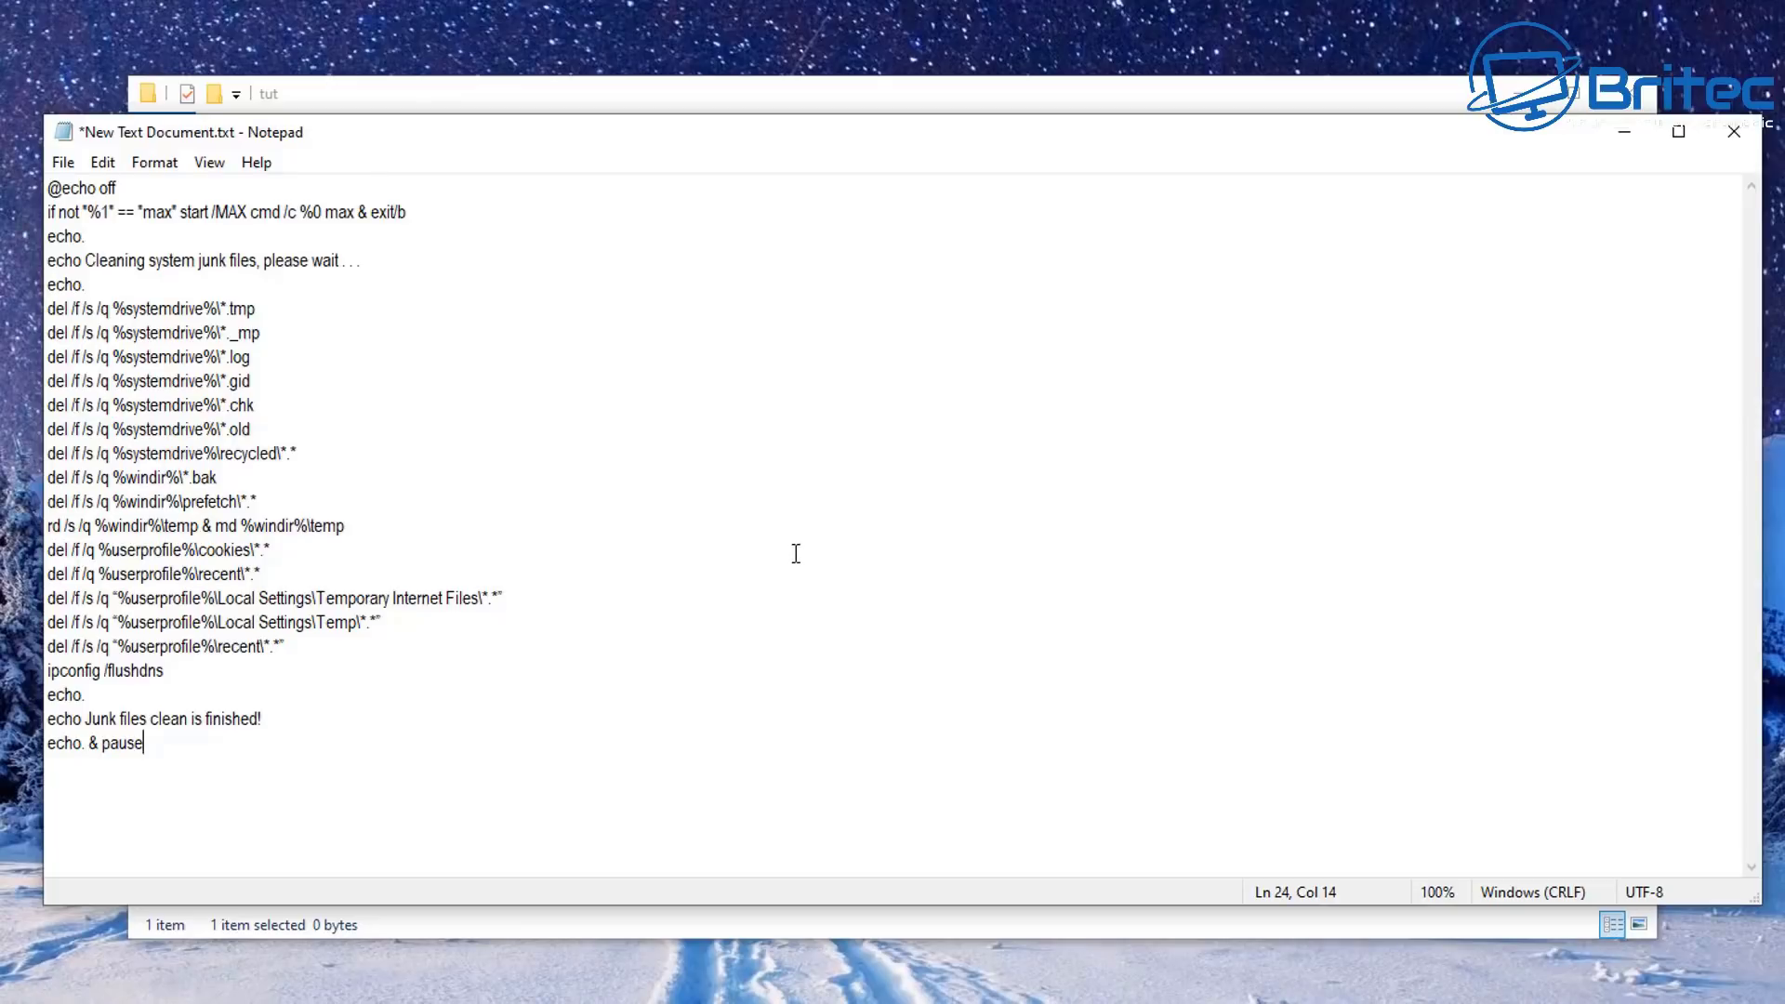
Step: Save the script as pc-cleanup.bat in the tut folder with file type All Files
click(61, 165)
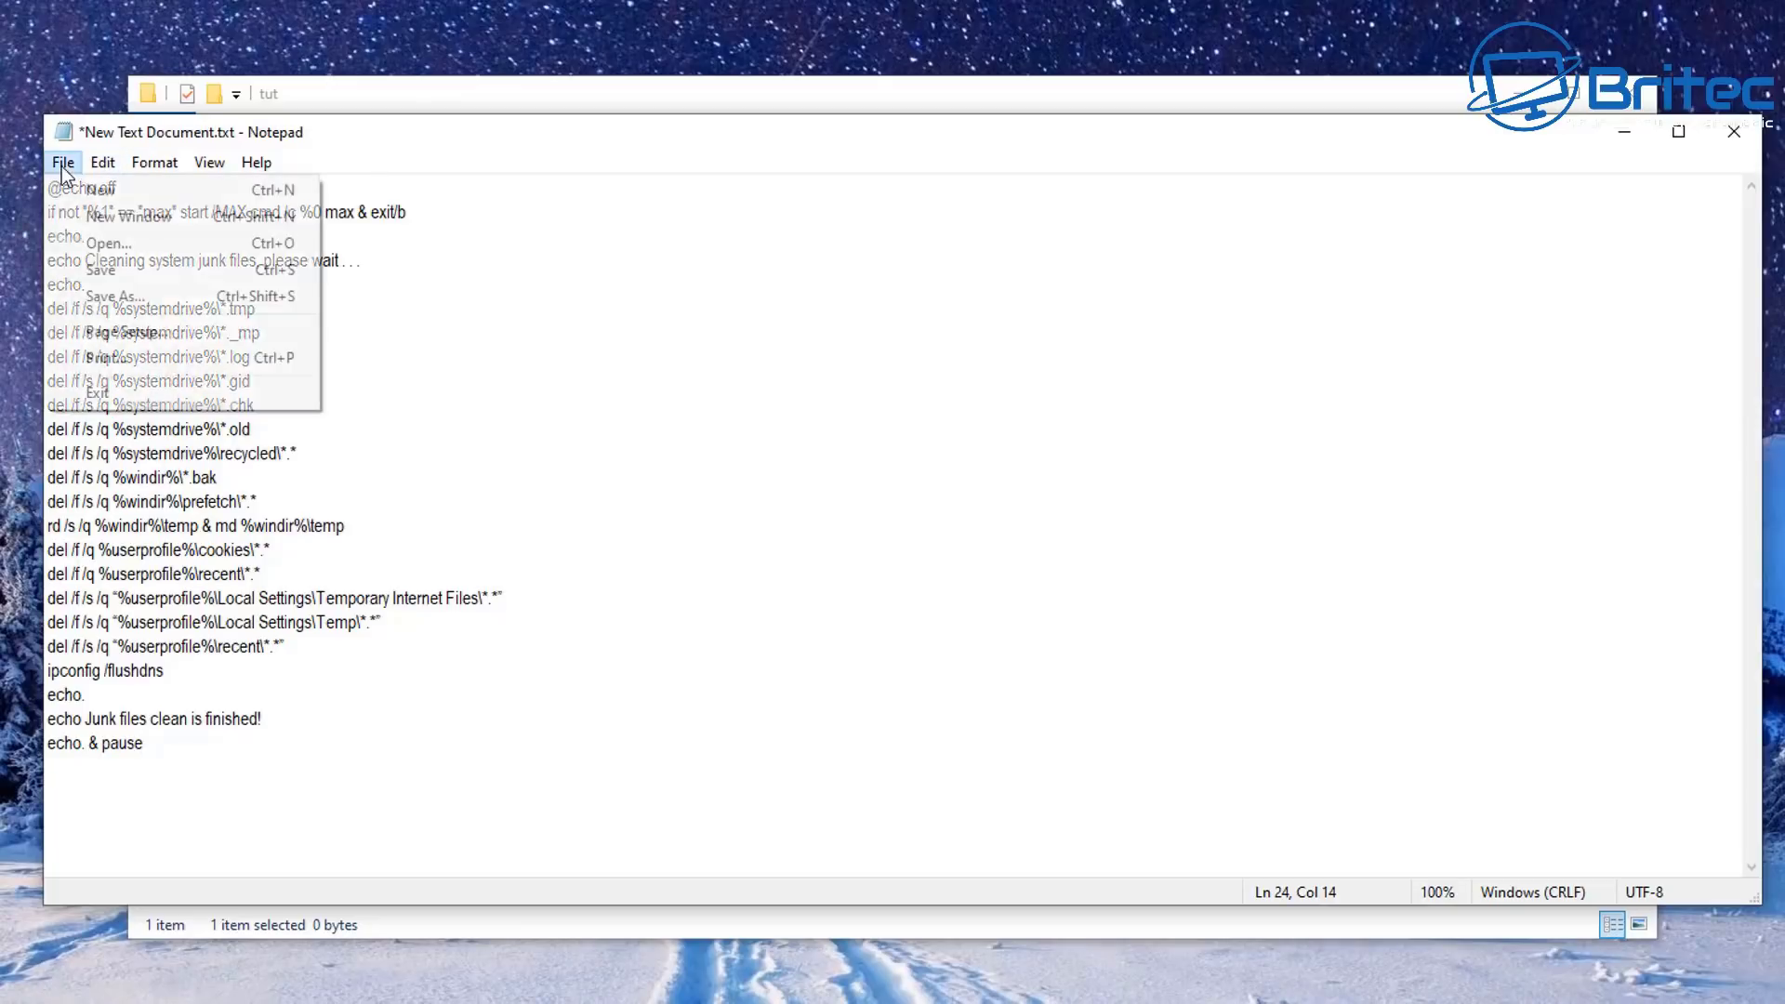
click(135, 298)
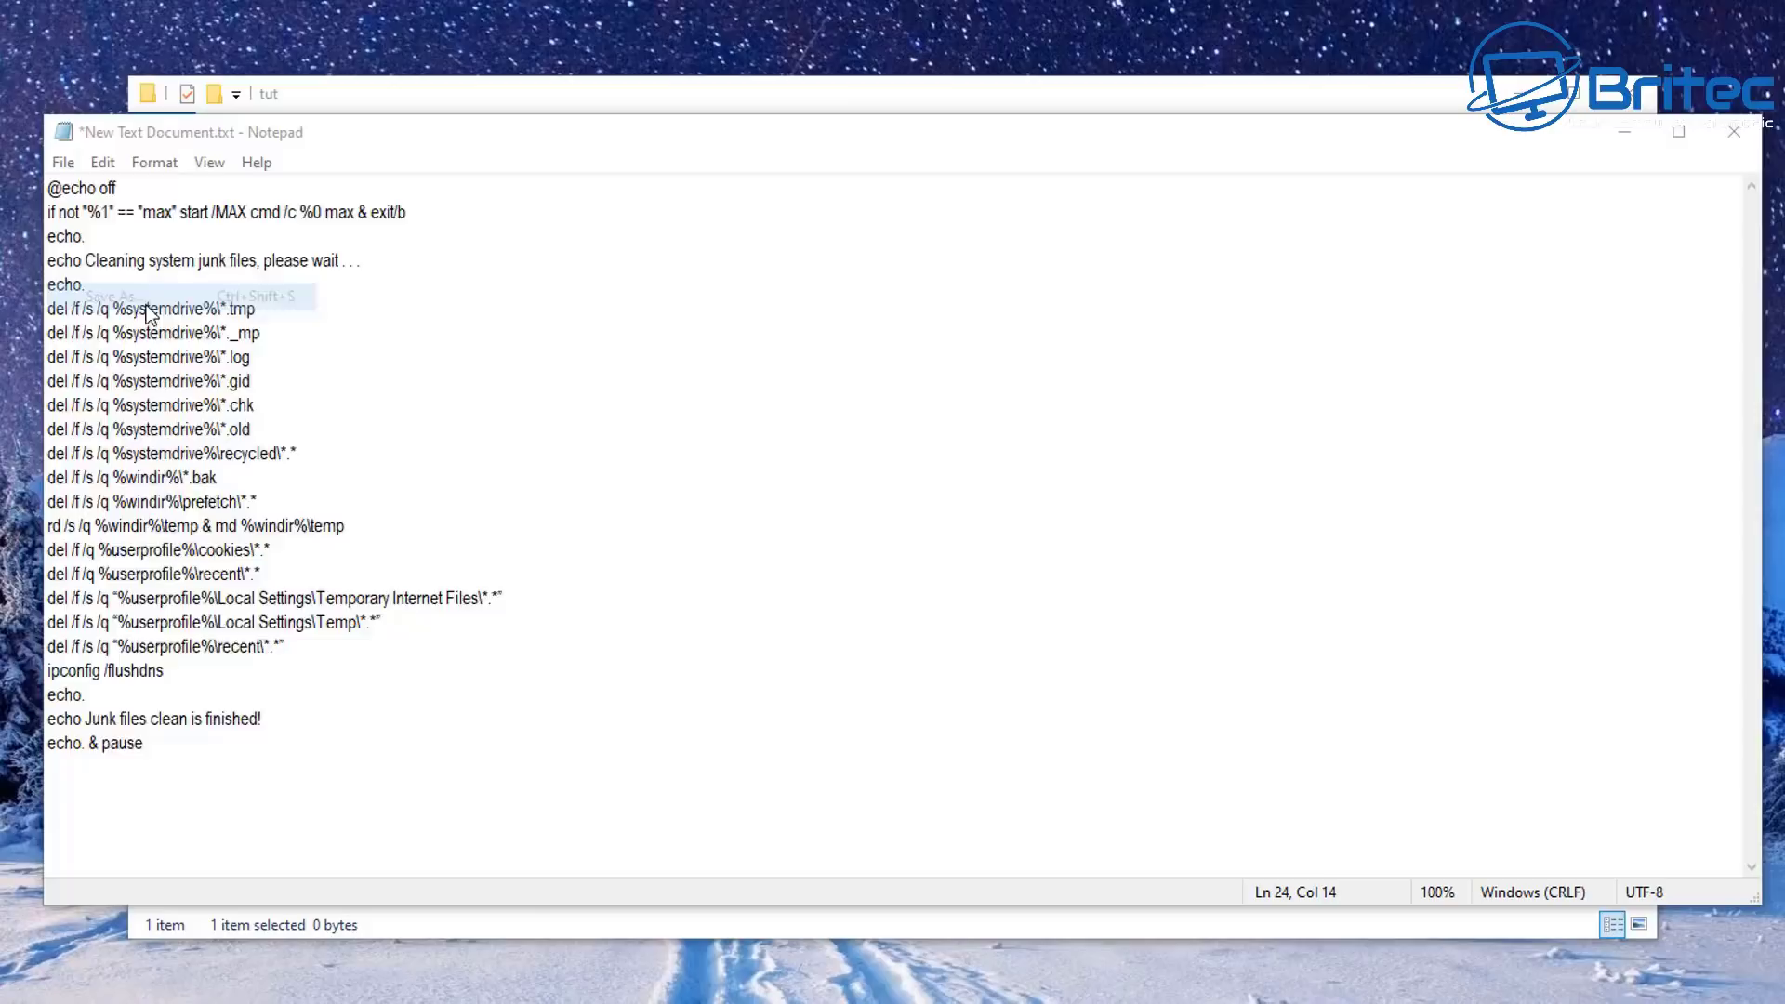
drag(449, 210, 765, 230)
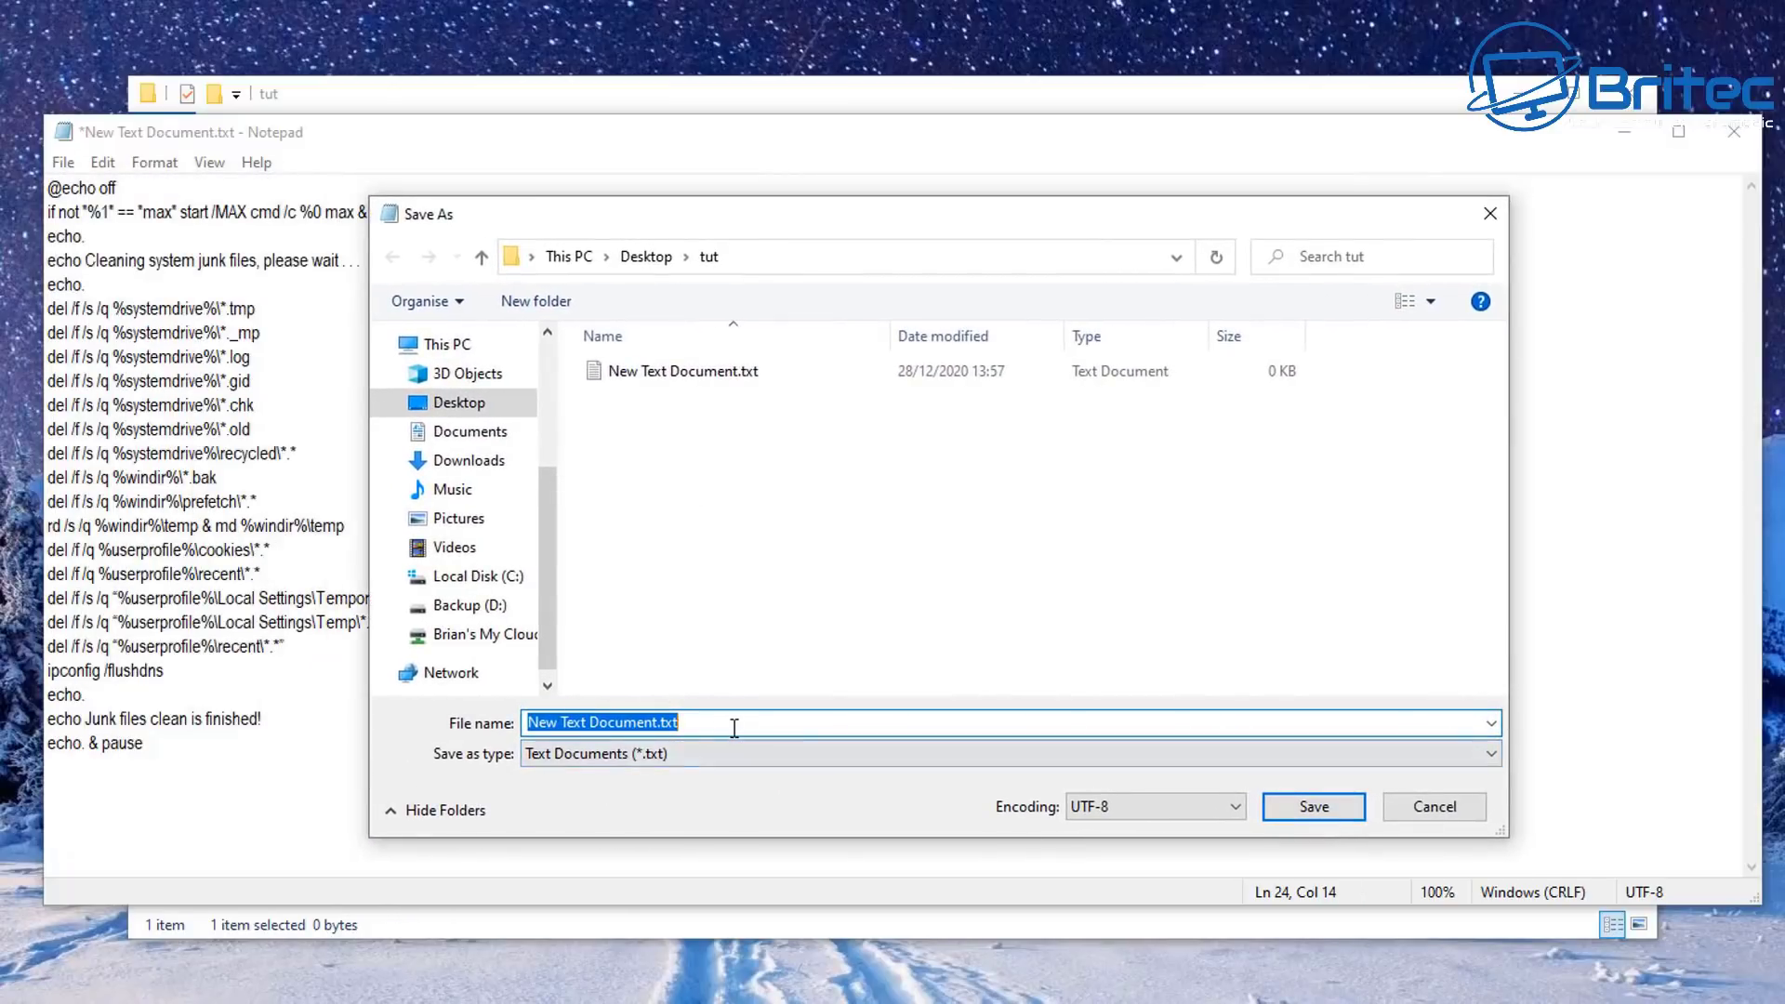
text(pc)
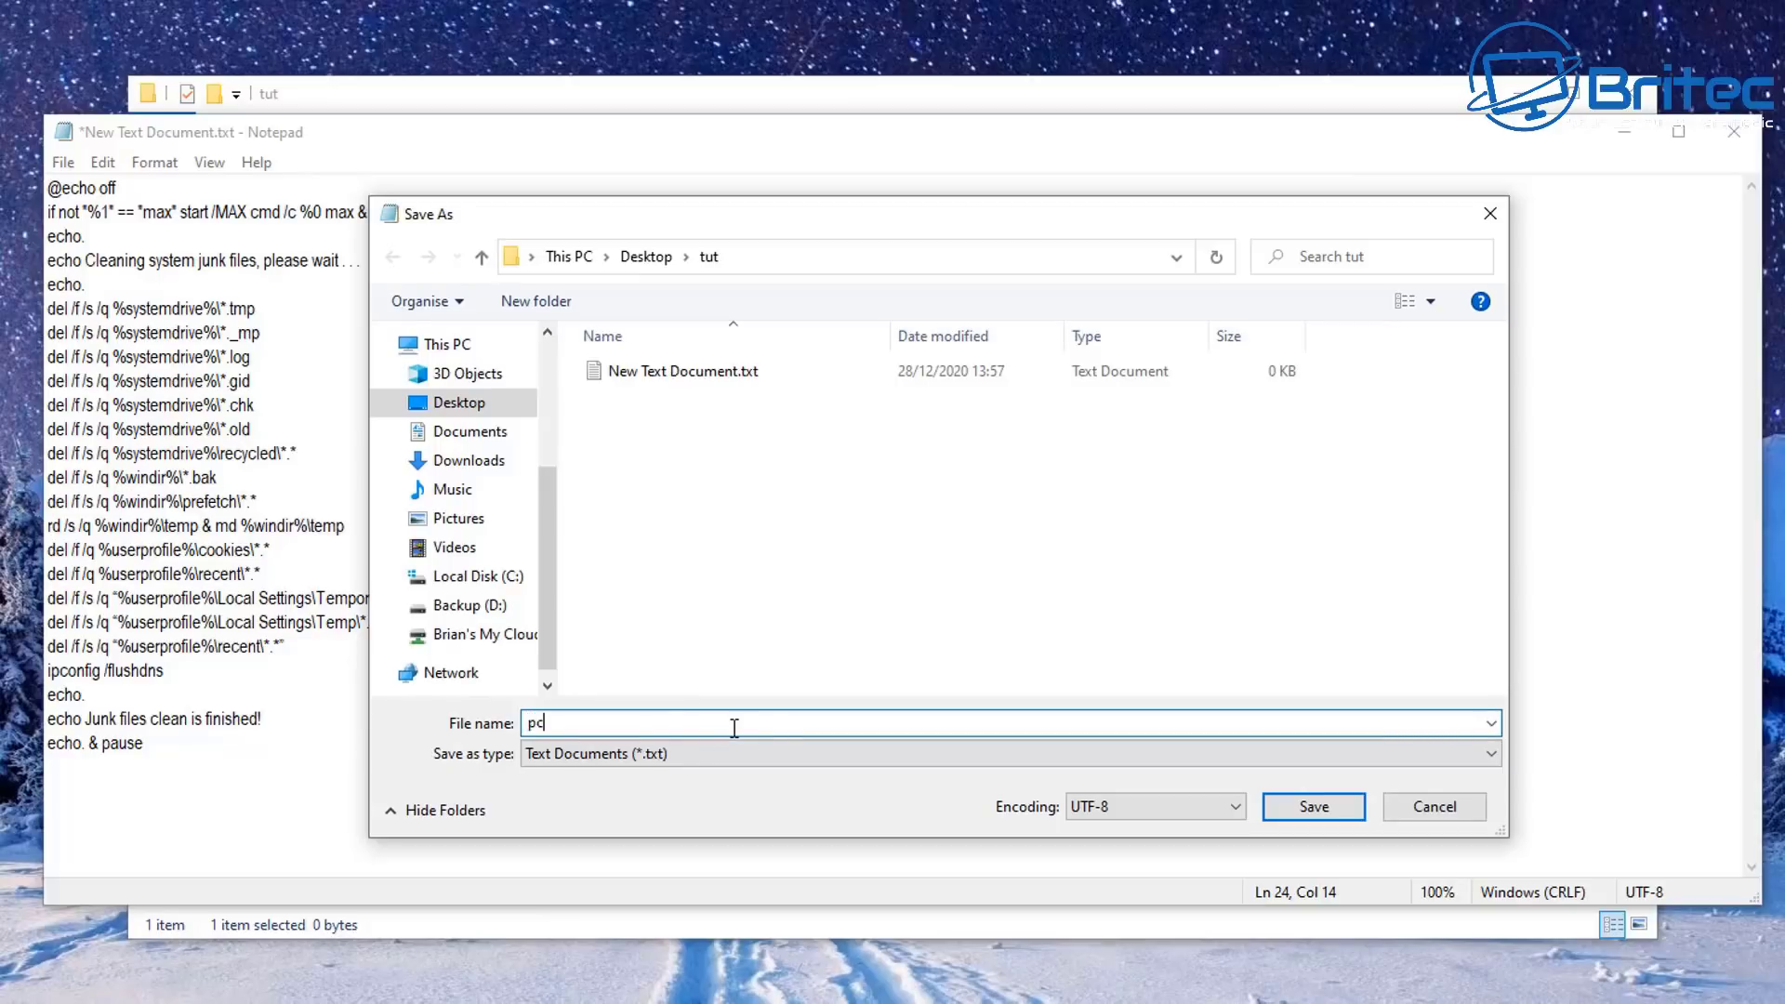
text(-cleanup.bat)
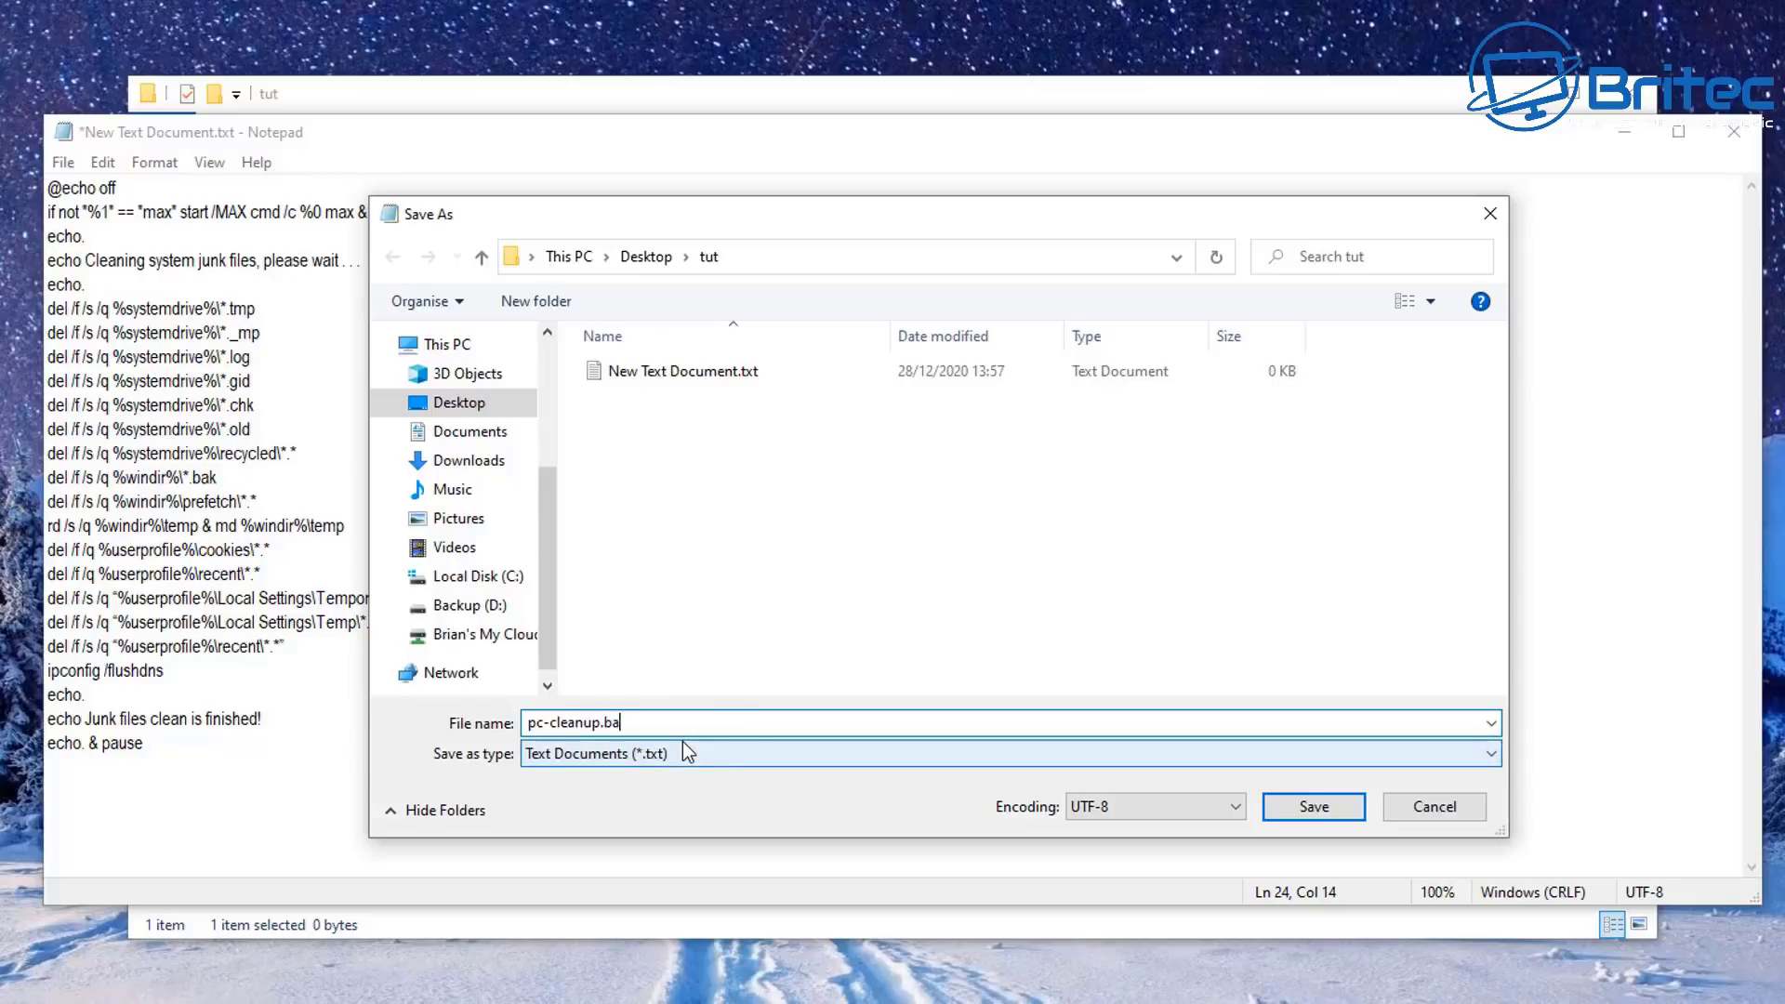
click(666, 759)
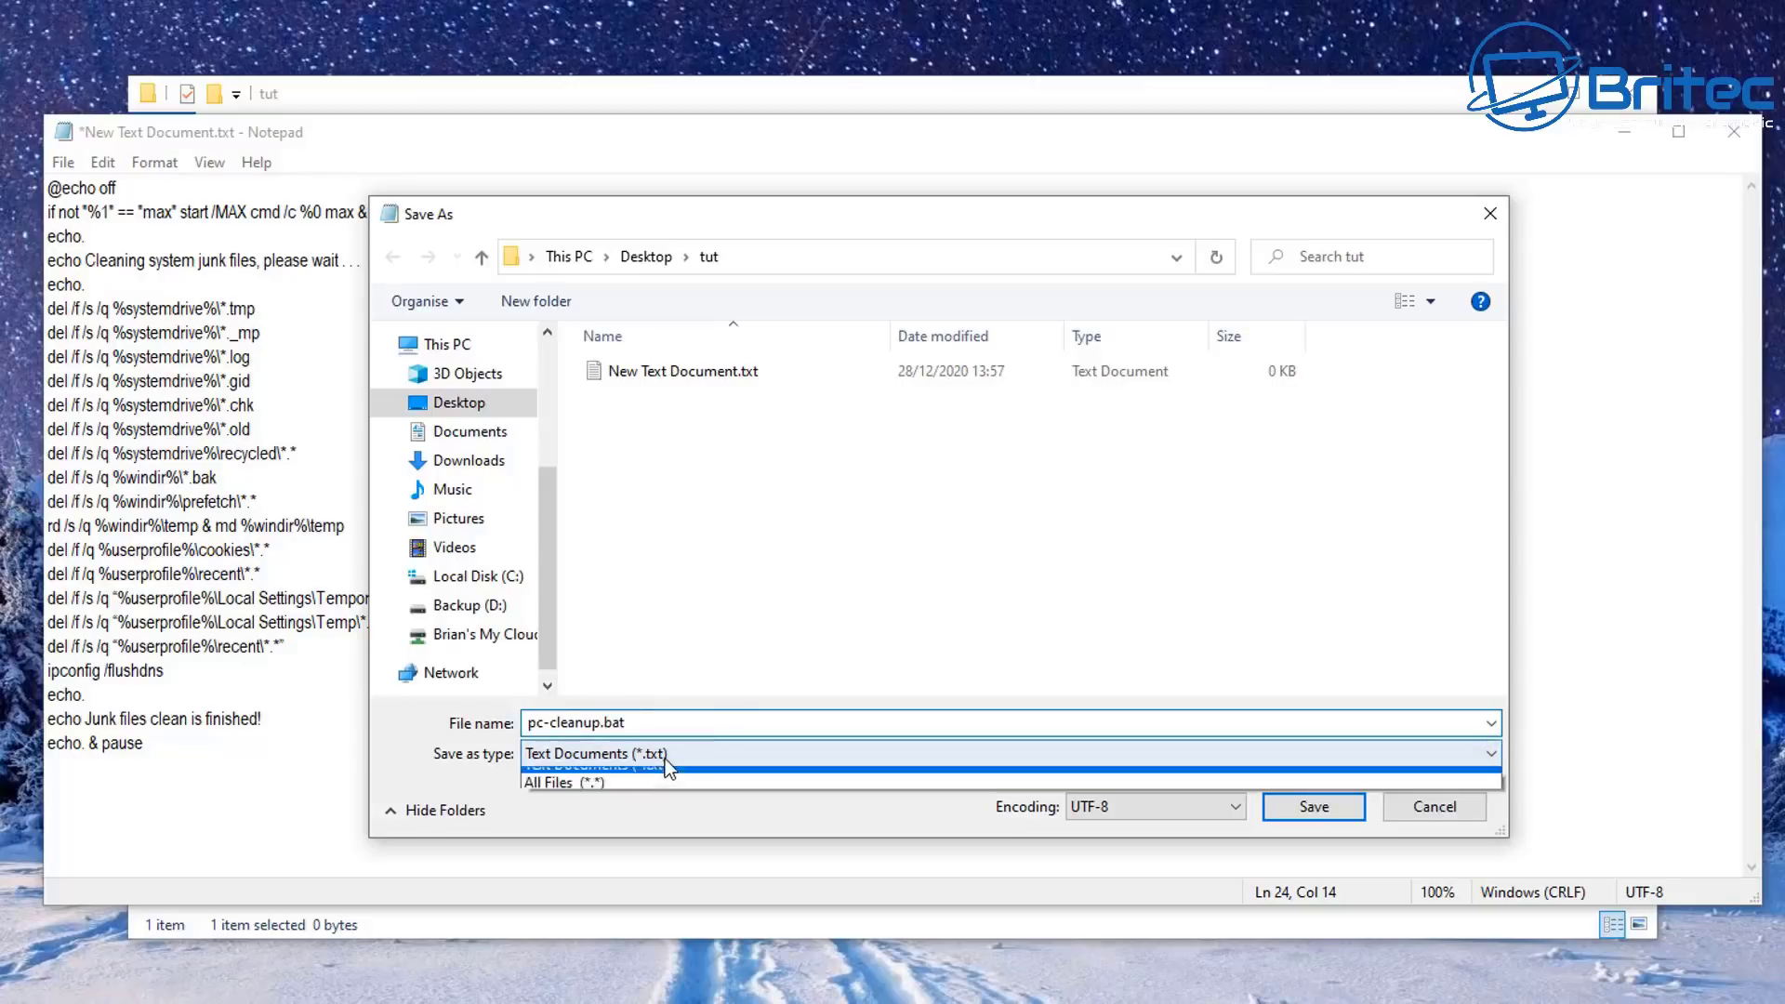
click(636, 801)
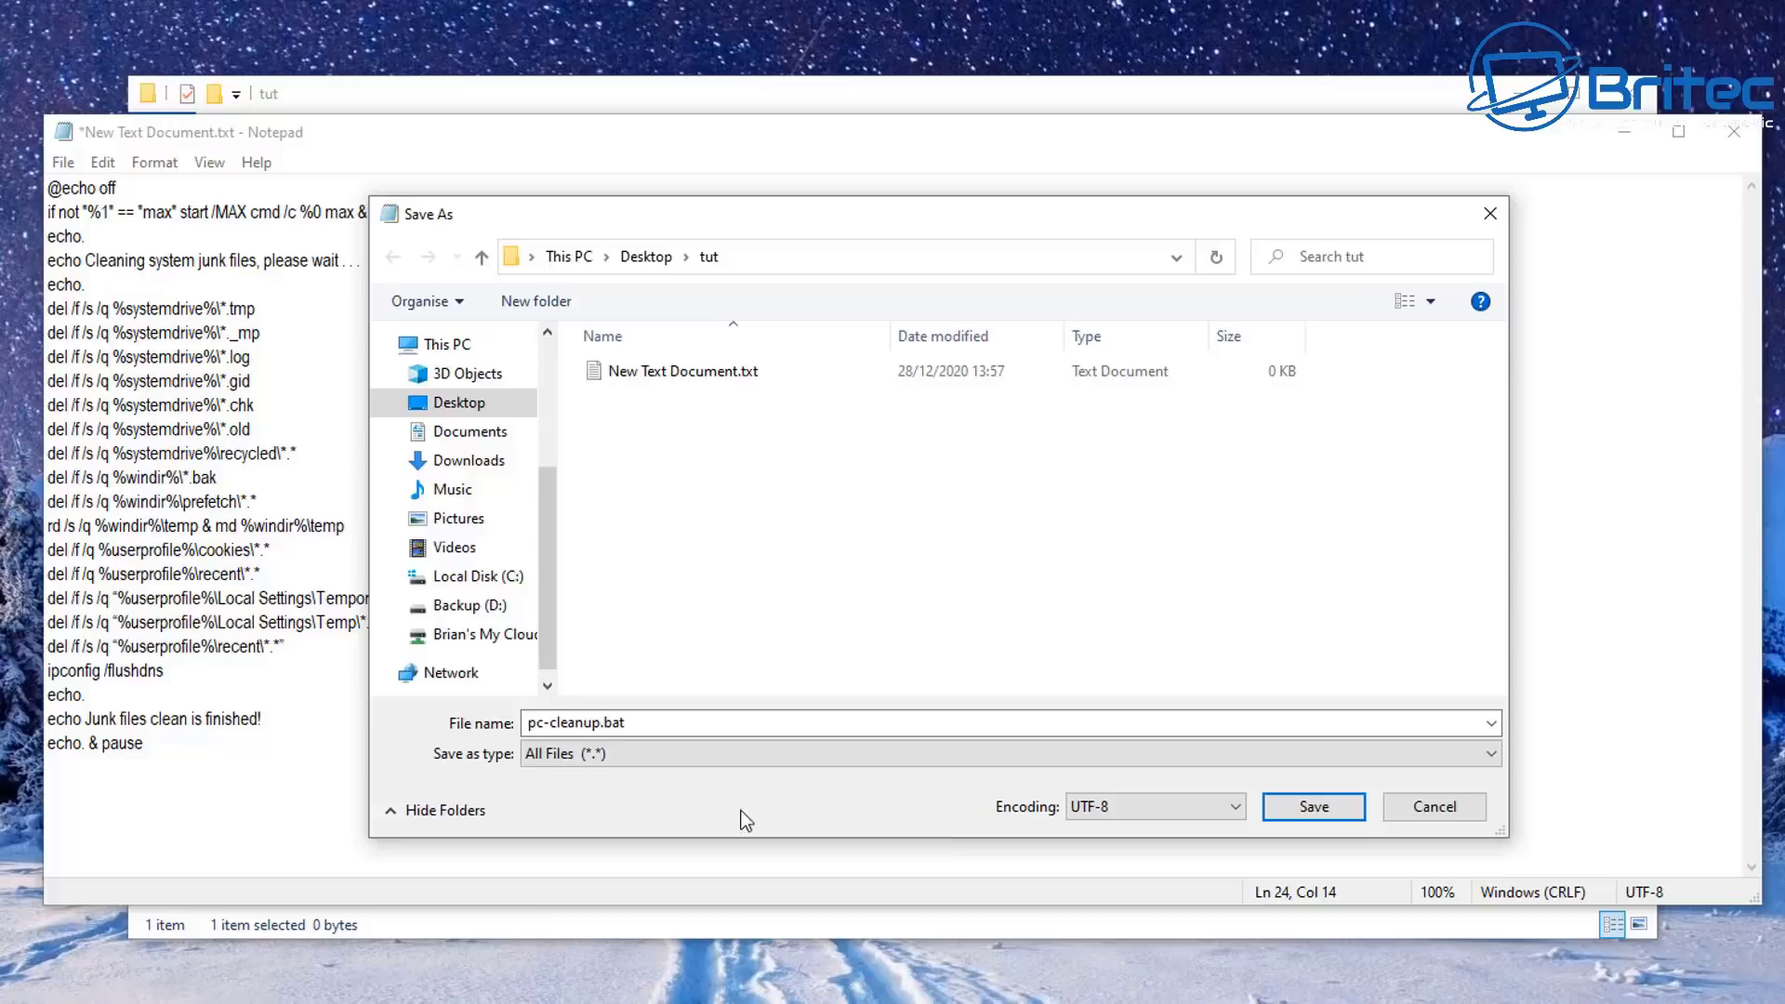
click(1315, 807)
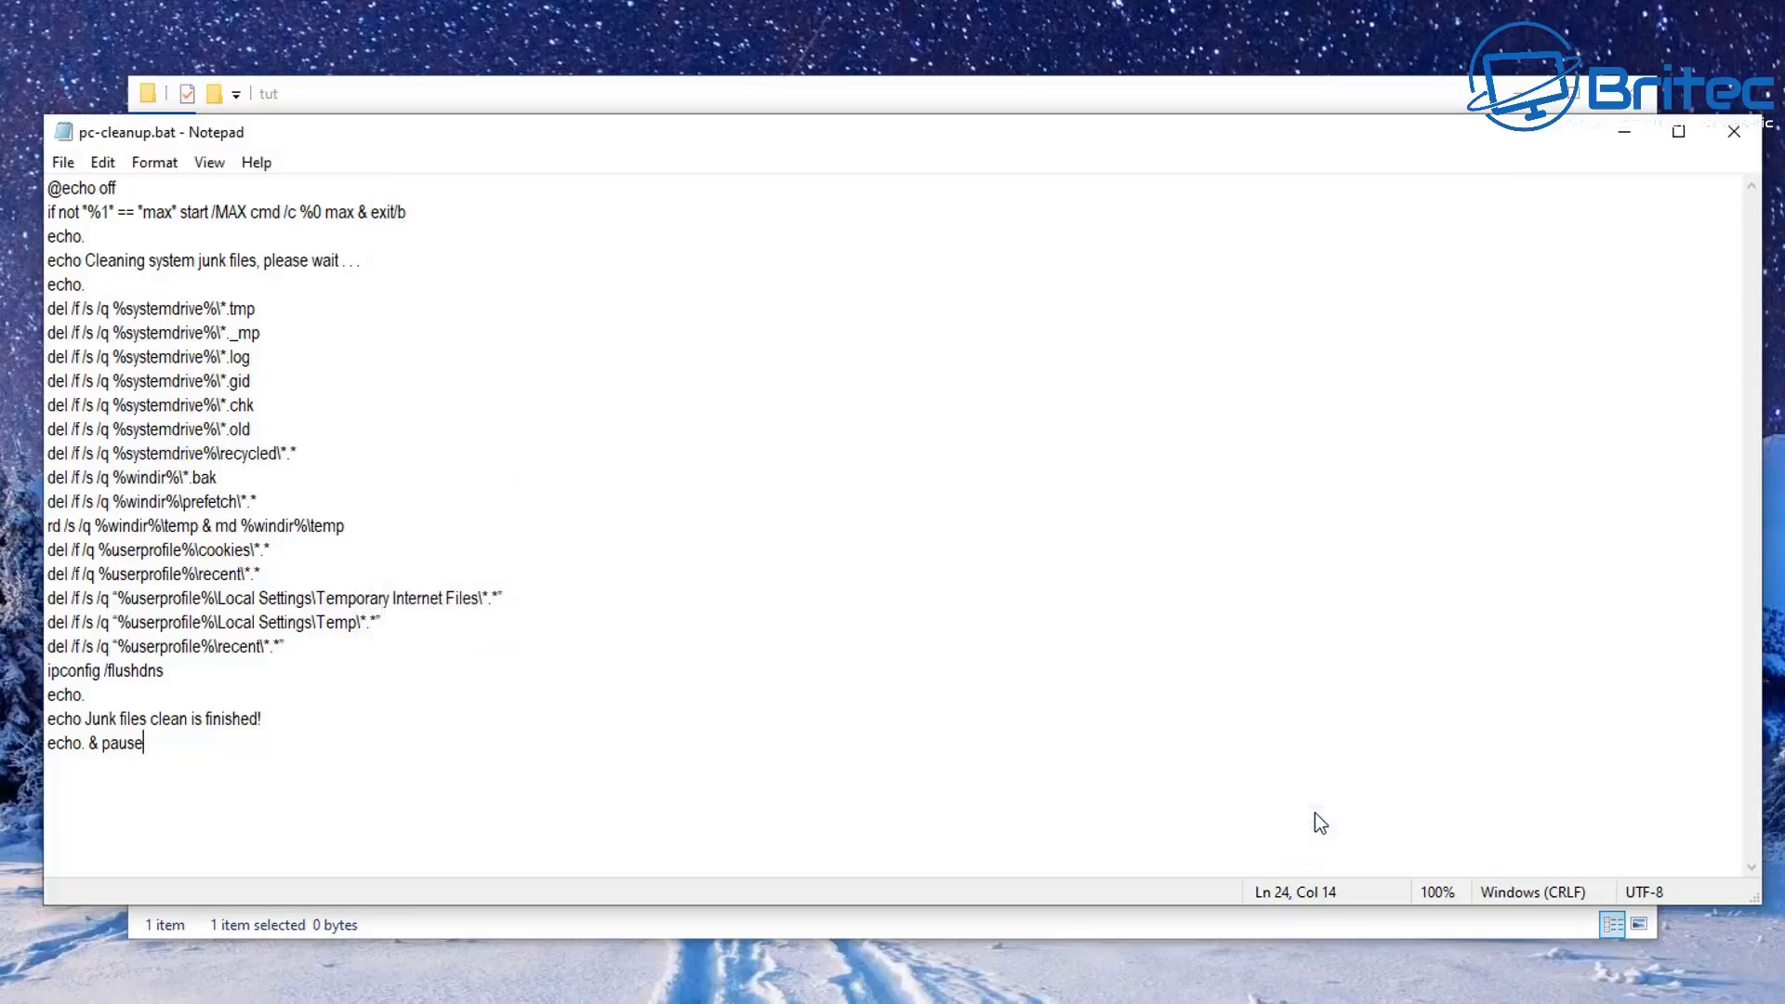
Step: Close Notepad and delete the leftover New Text Document.txt
click(1731, 136)
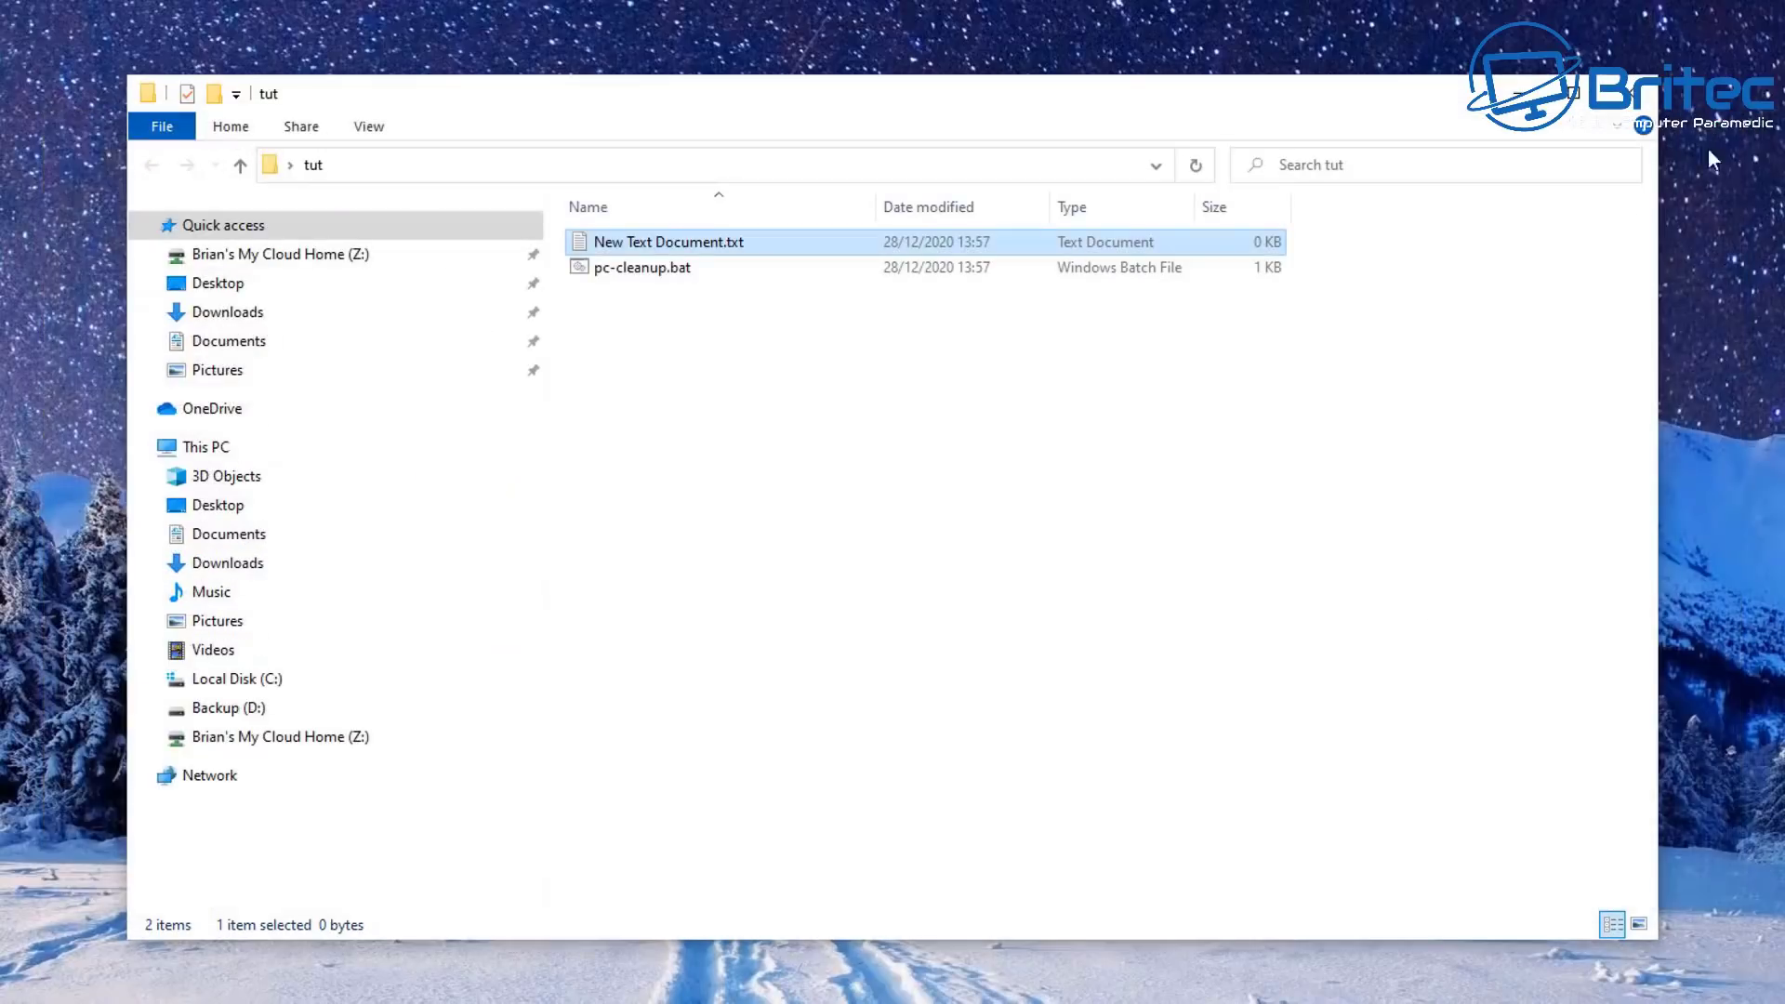
right_click(686, 243)
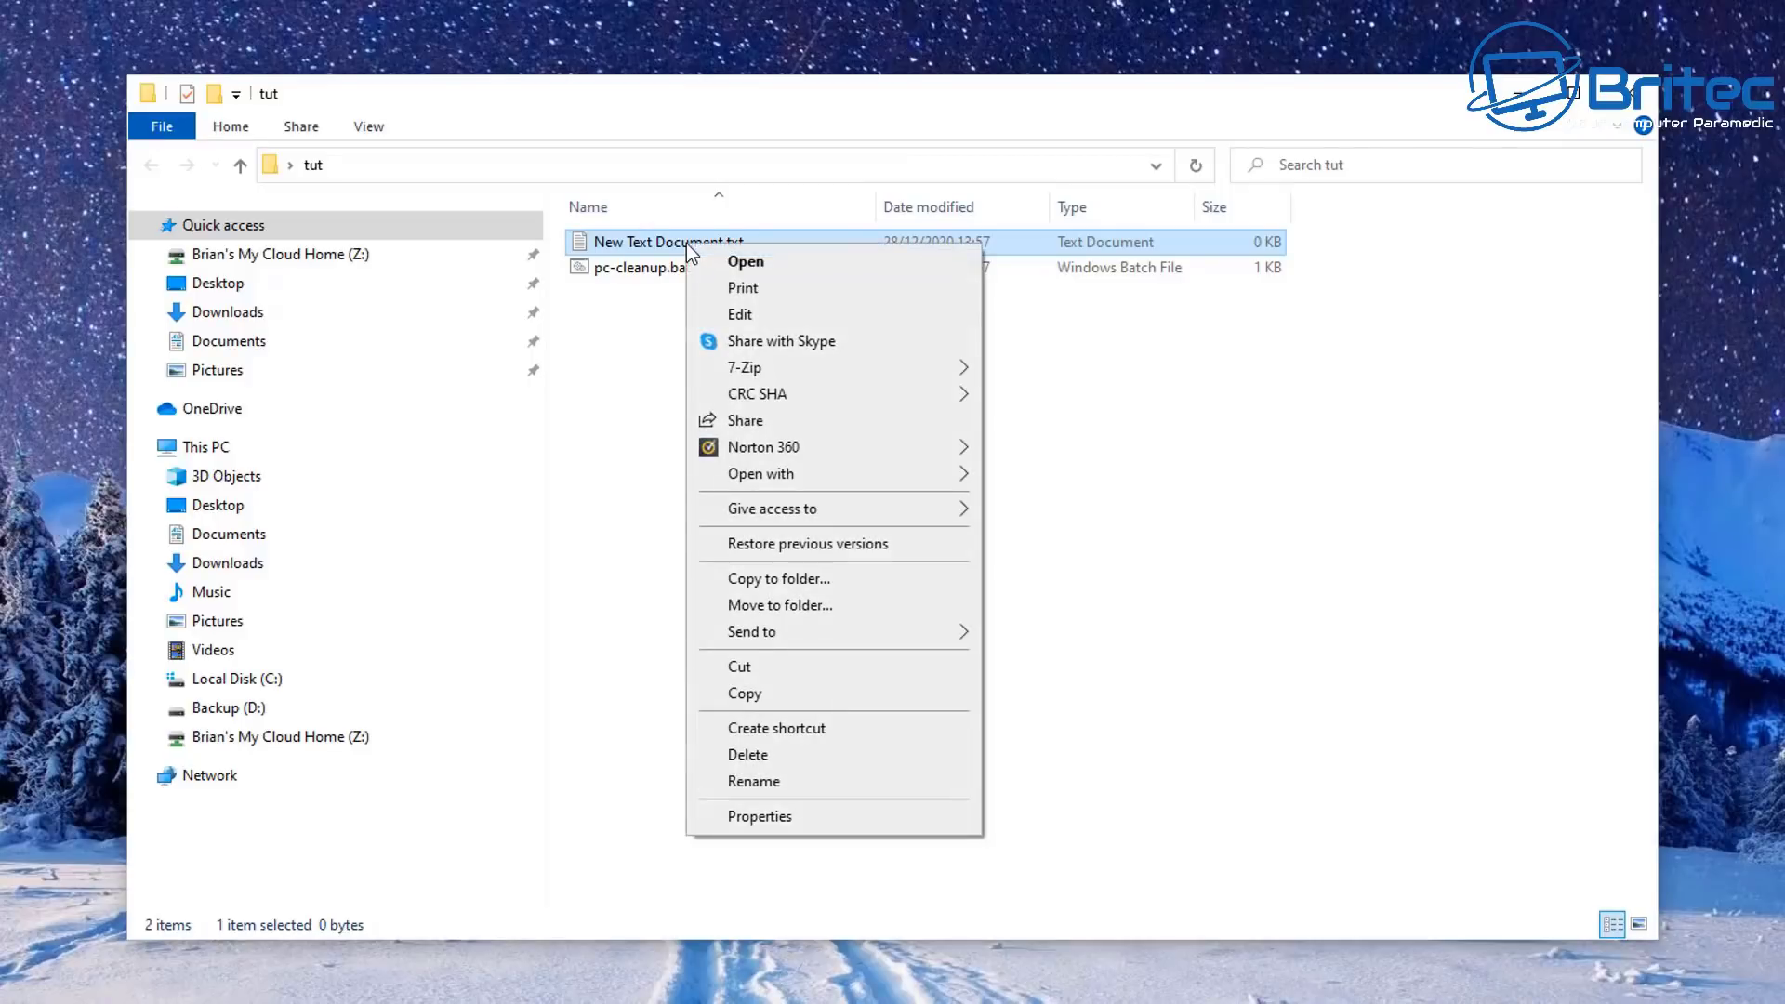
click(762, 753)
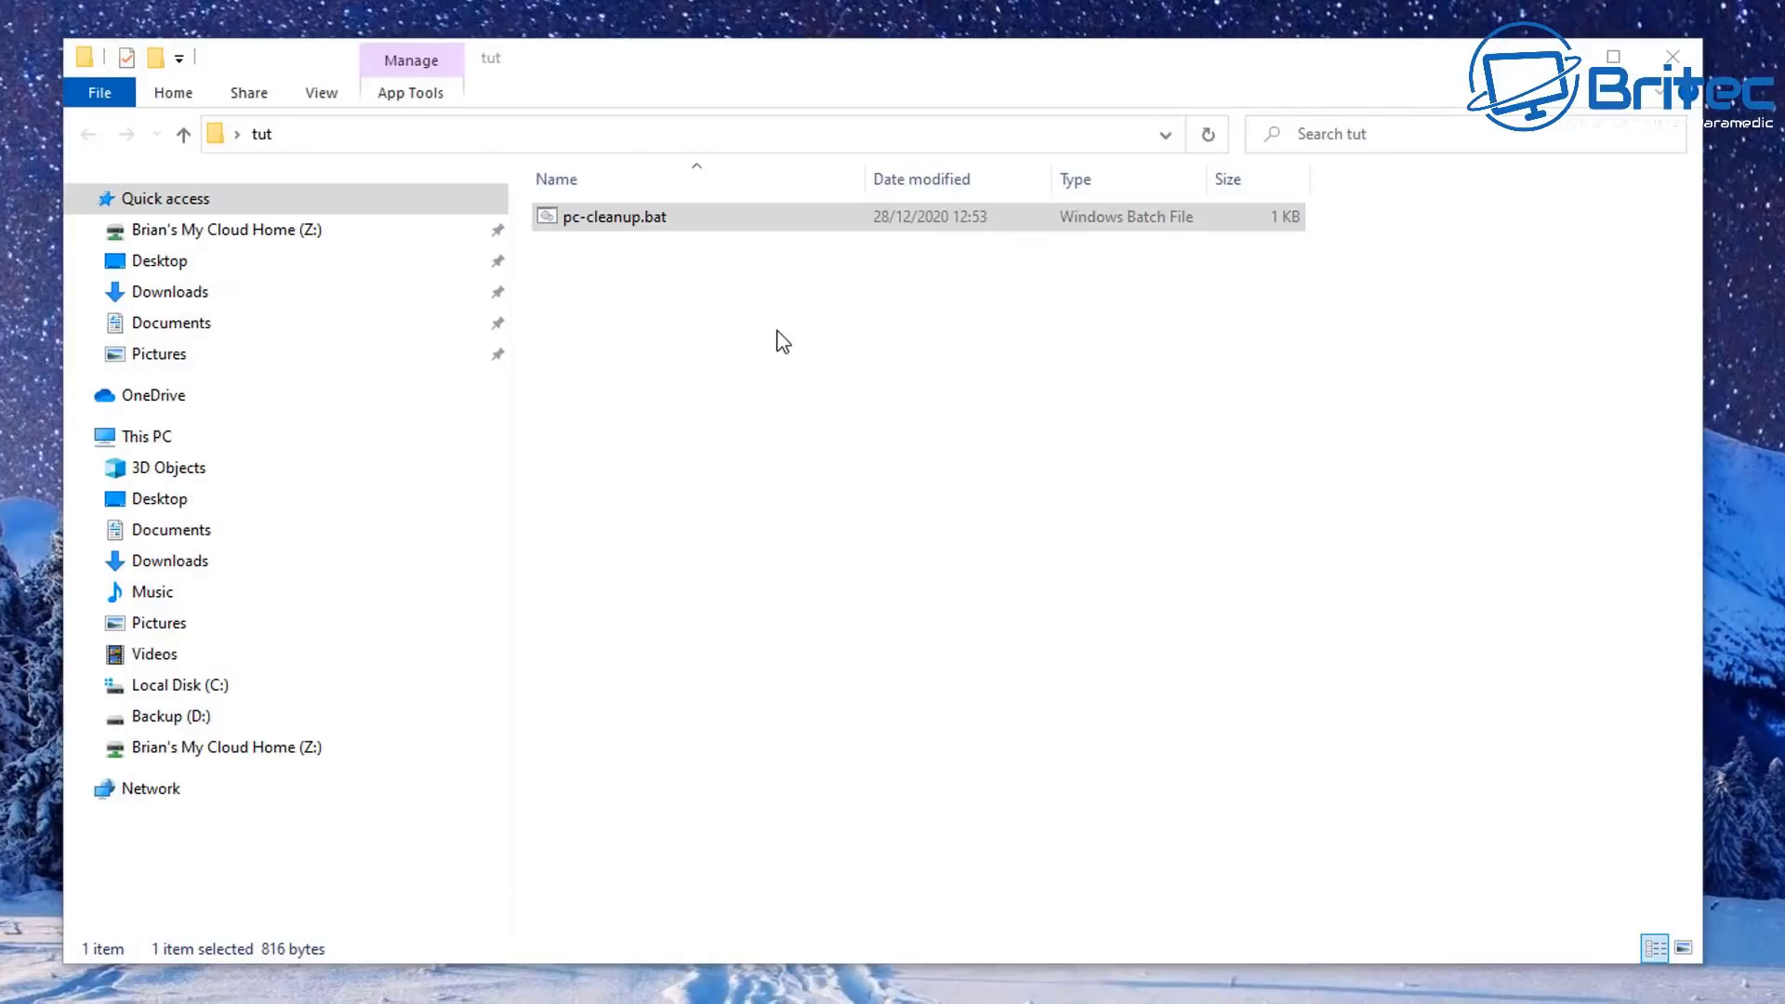
Step: Send pc-cleanup.bat to the Desktop as a shortcut
right_click(686, 220)
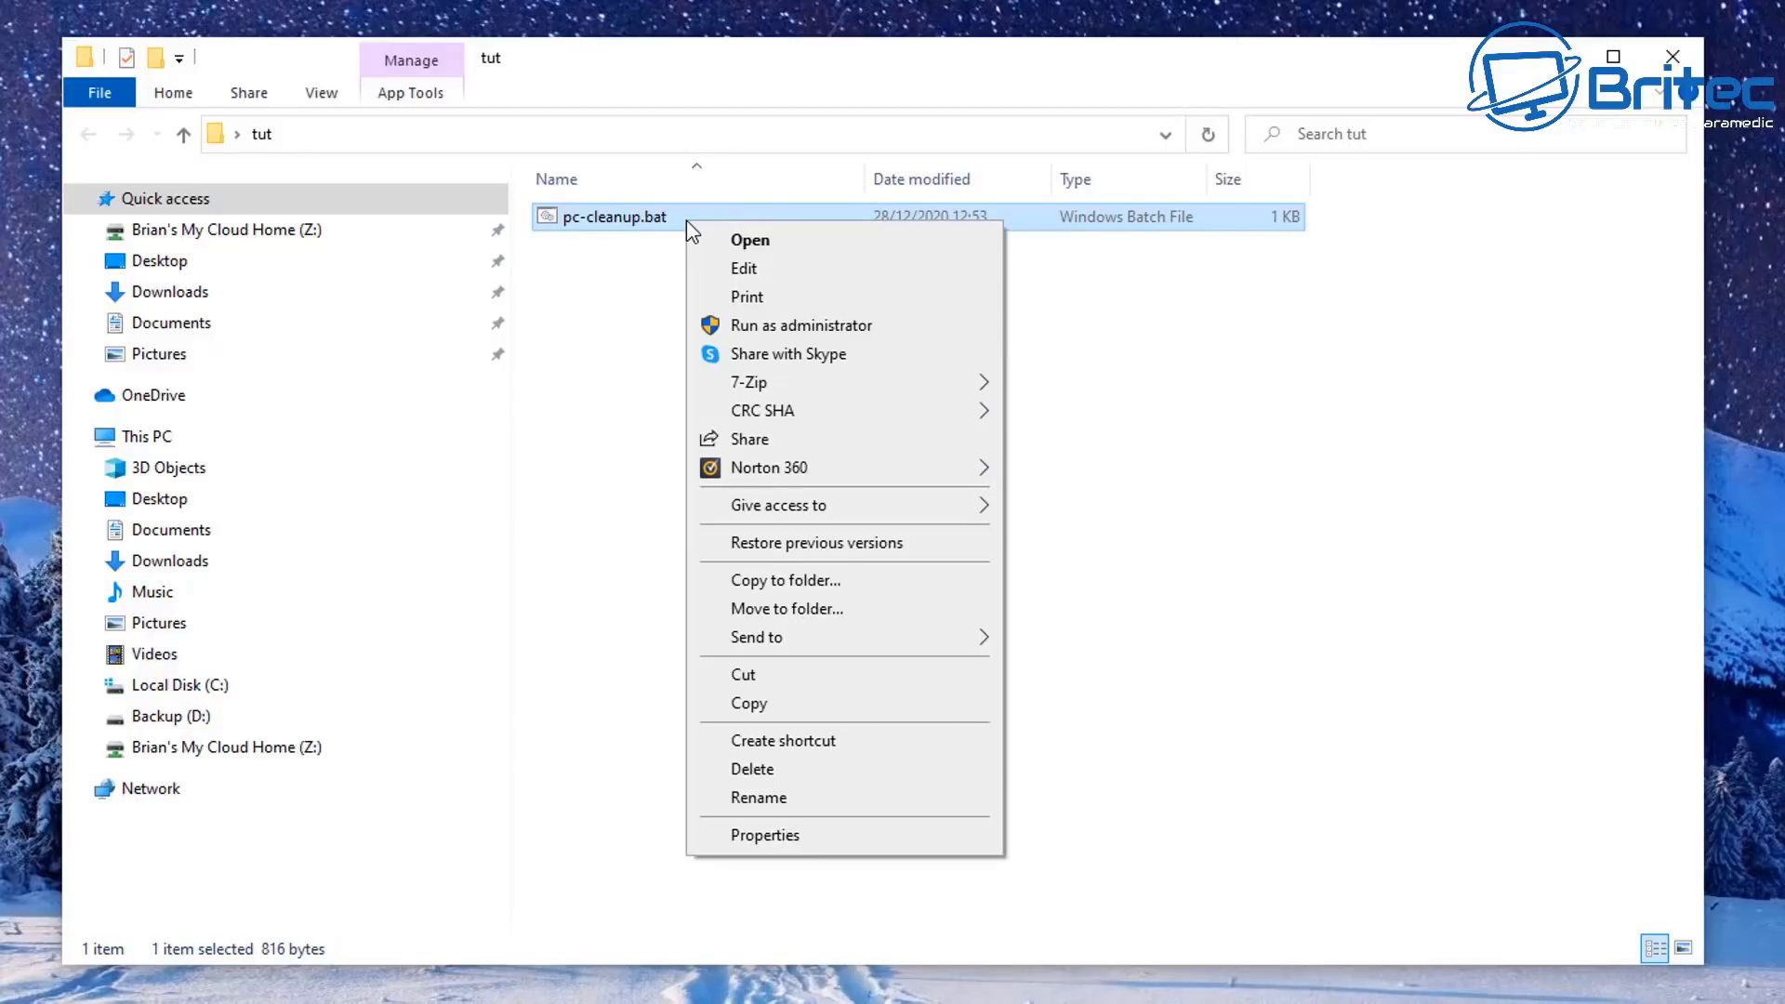
mouse_move(829, 636)
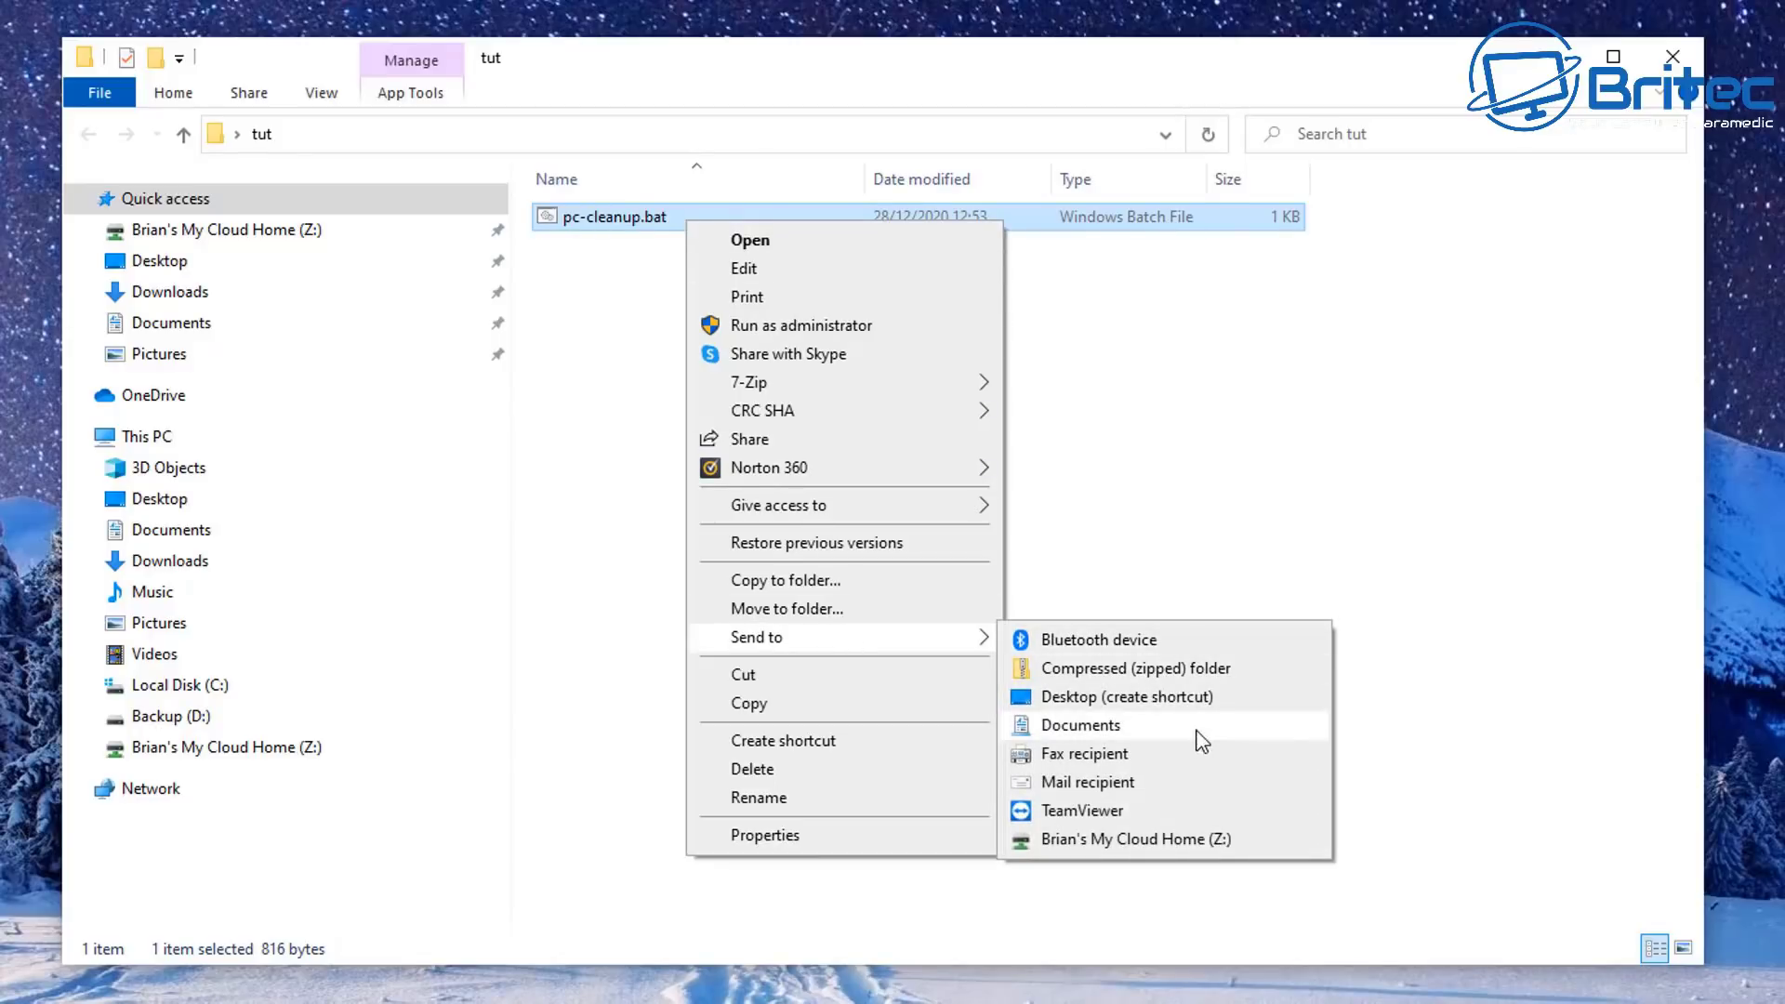
click(1149, 711)
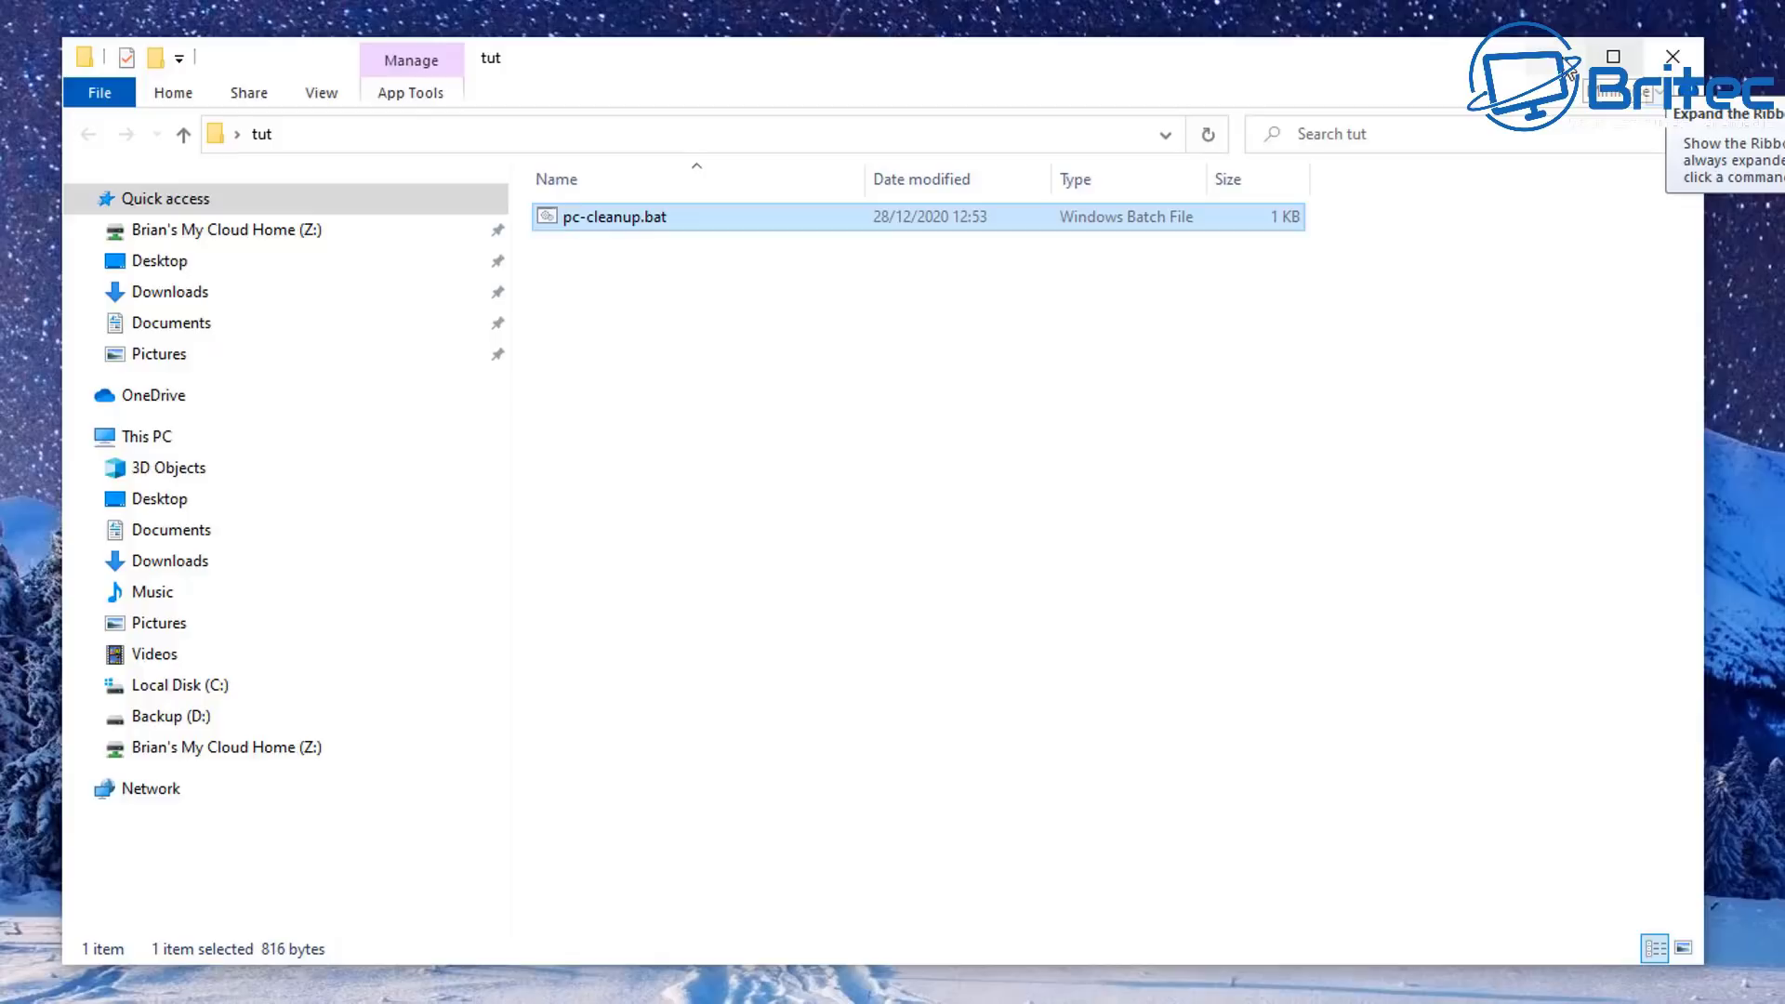
Step: In the pc-cleanup.bat shortcut's Properties, enable Run as administrator under Advanced and apply
click(1672, 58)
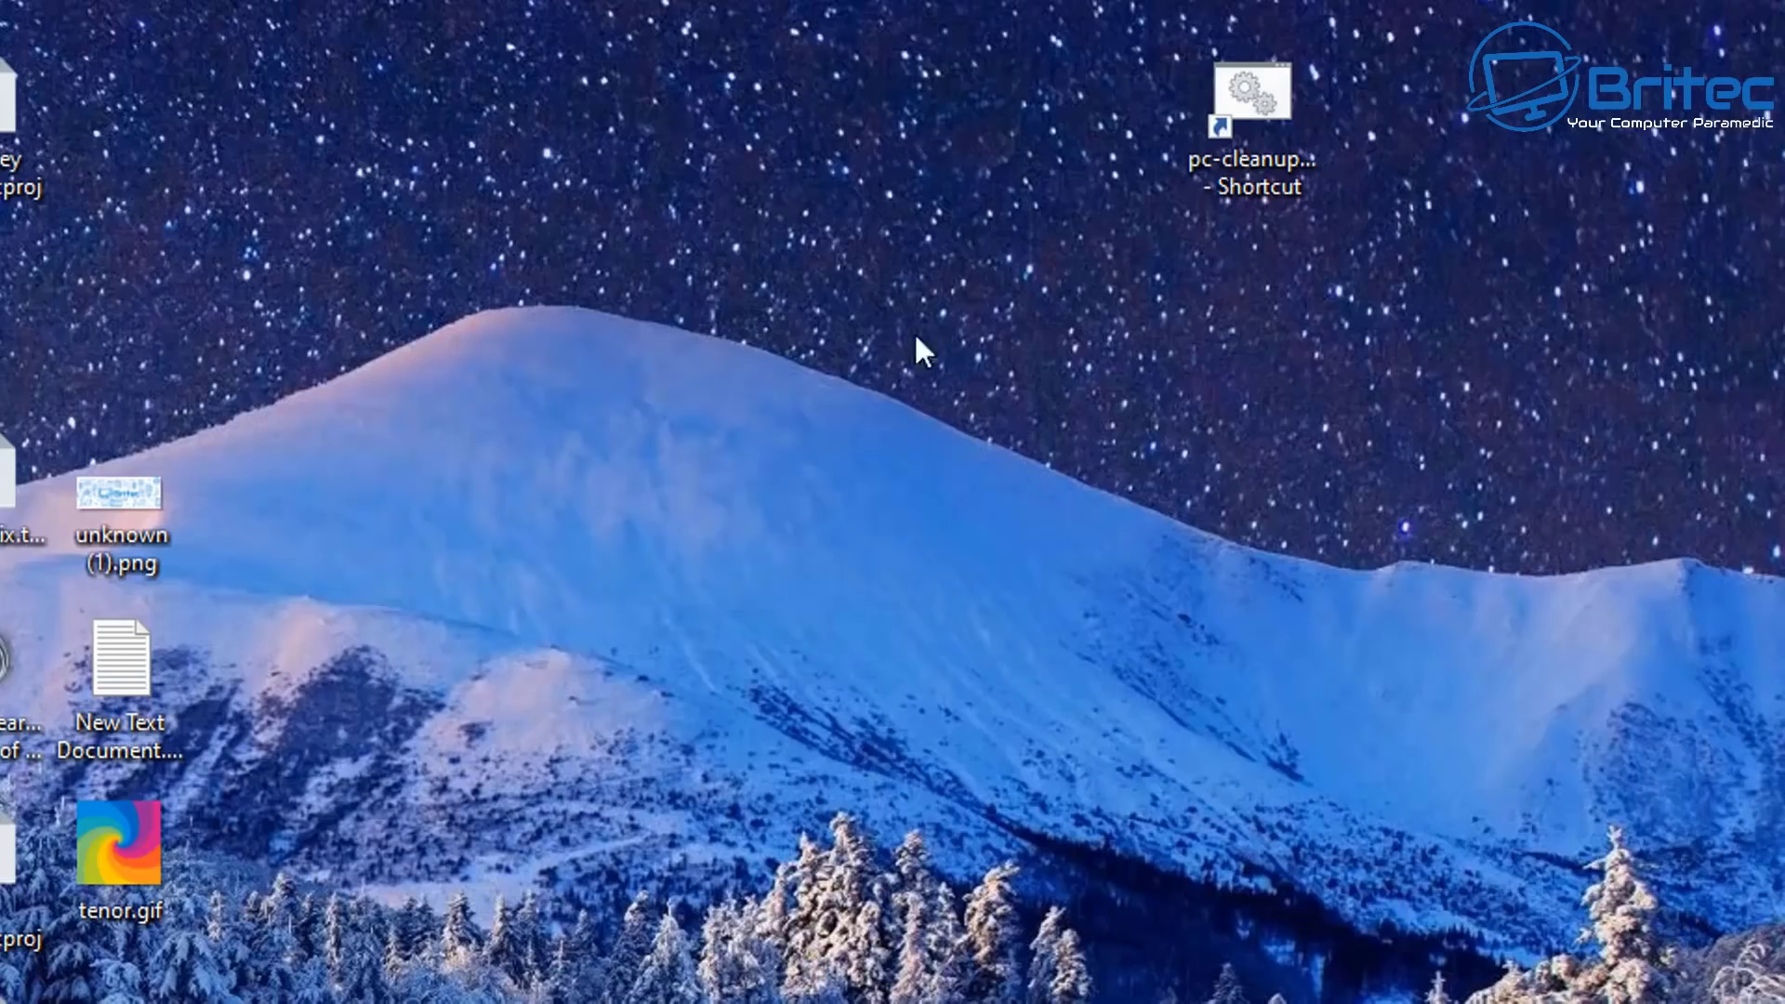
right_click(1242, 106)
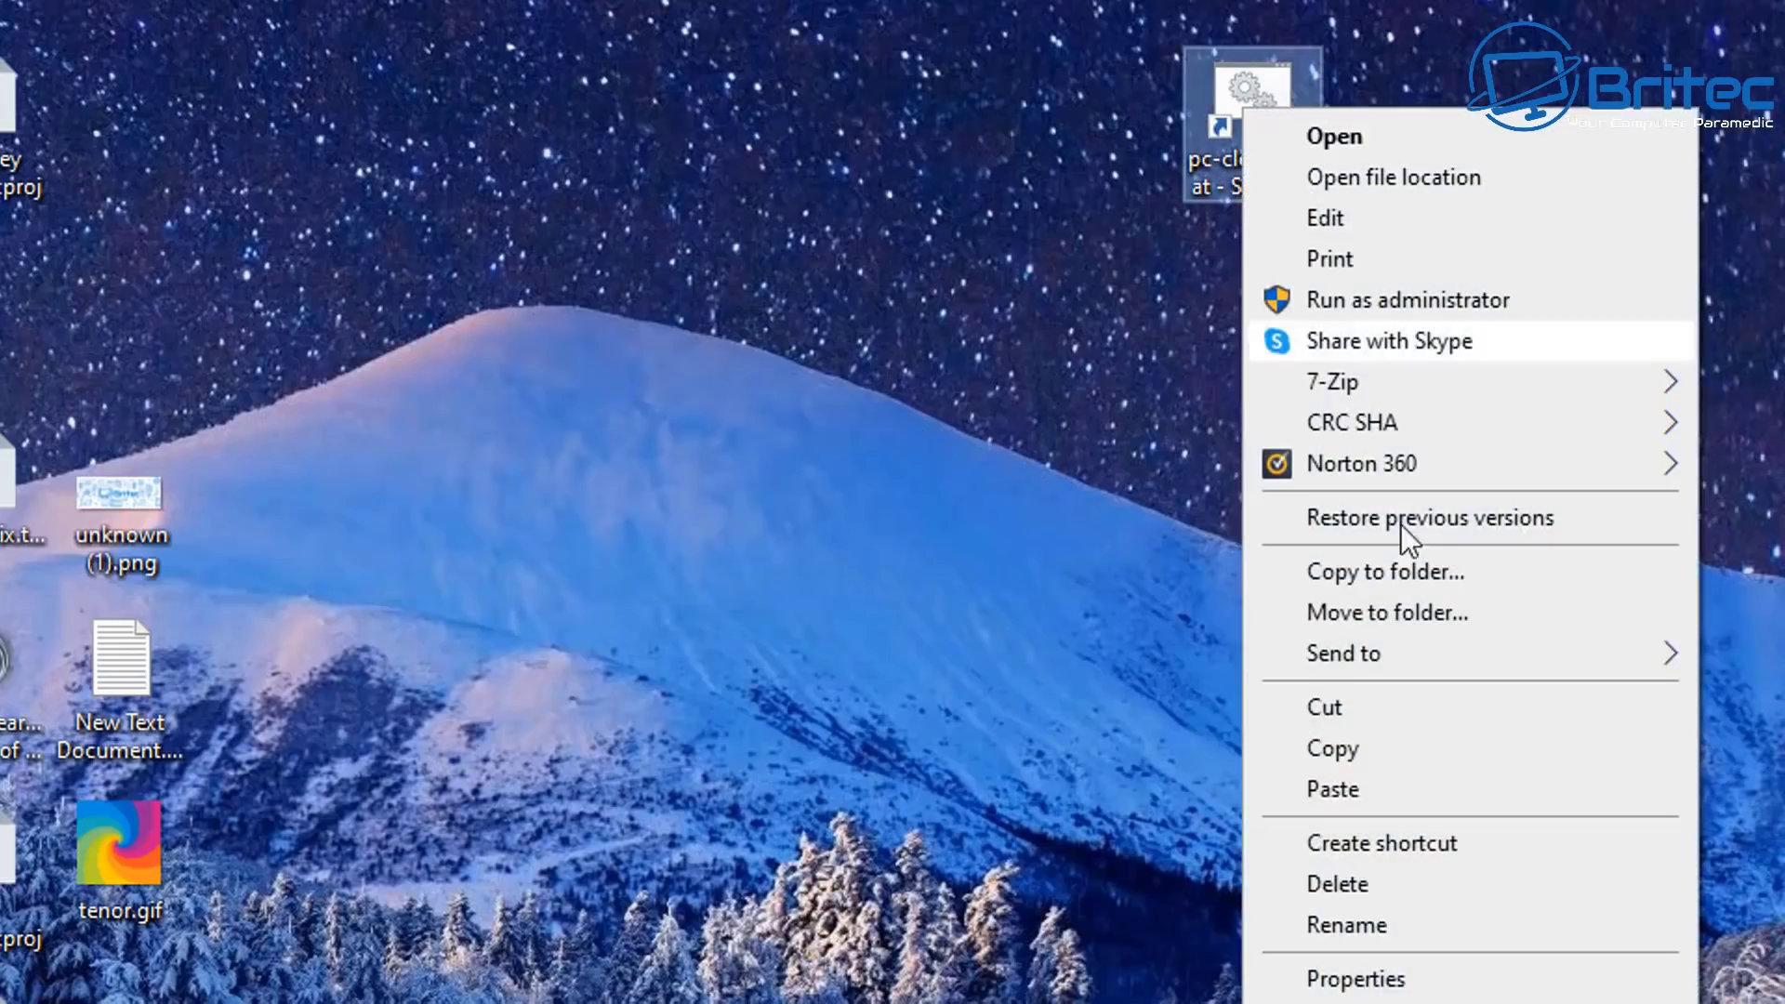
click(1434, 979)
drag(1491, 128, 1308, 0)
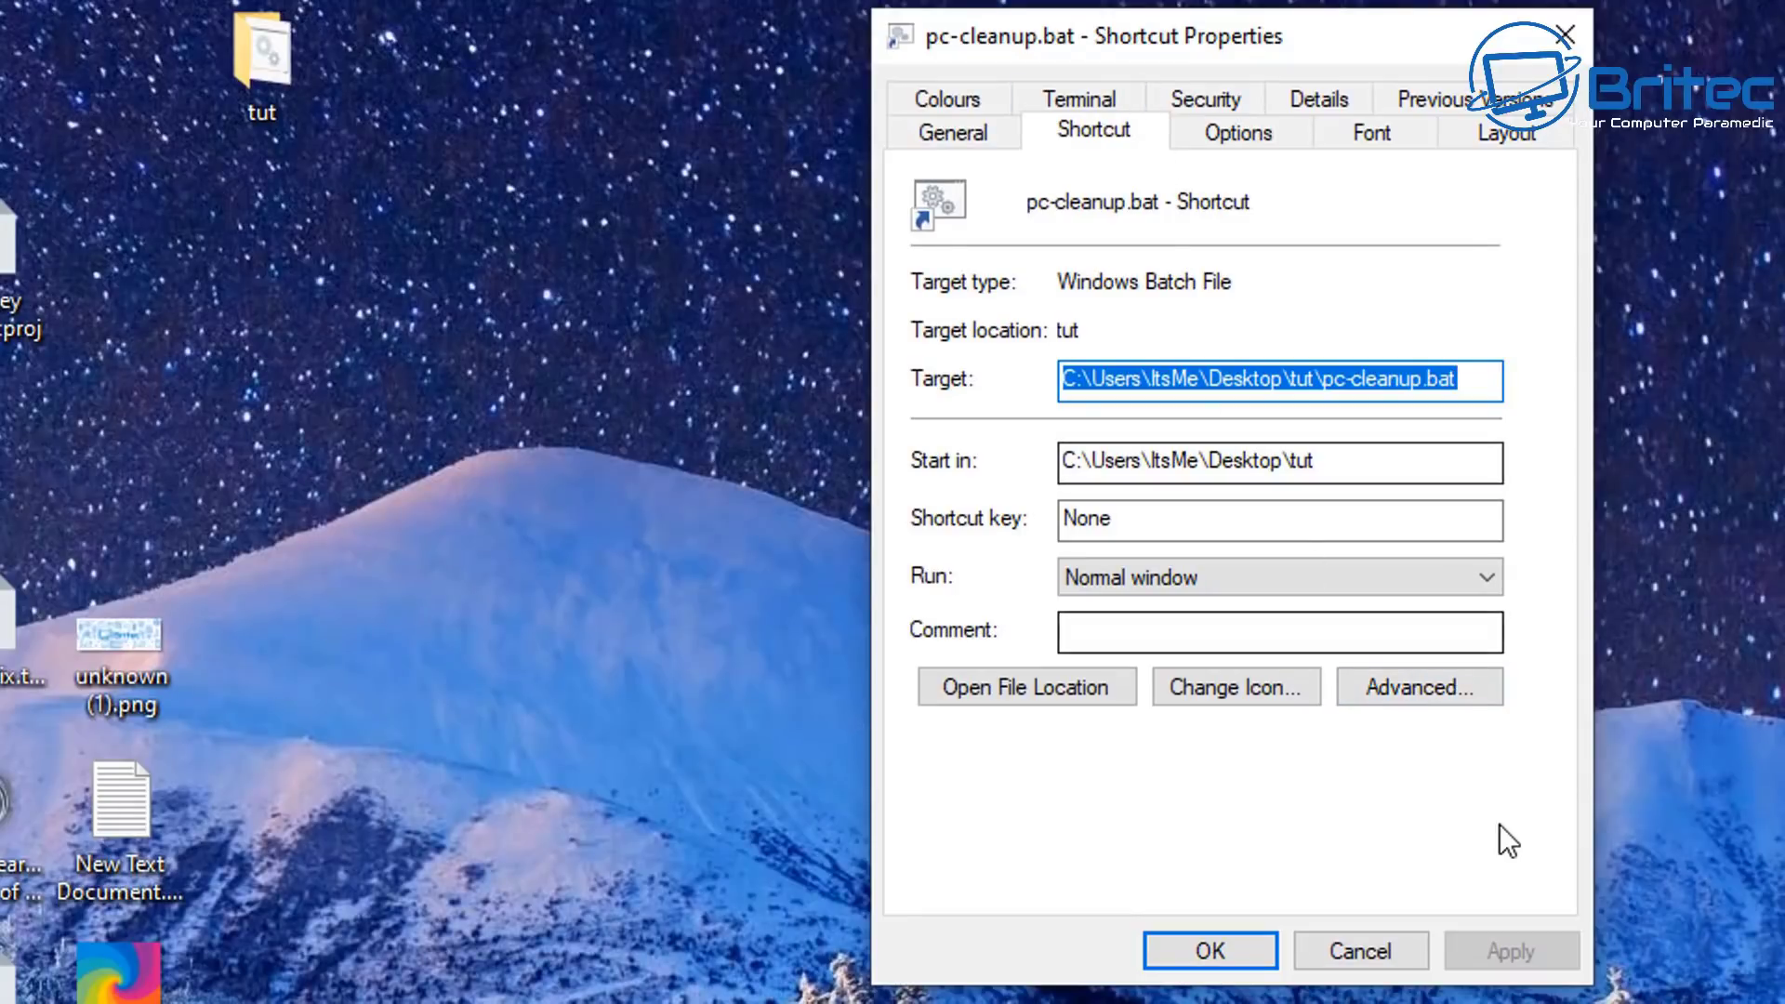
click(1439, 696)
click(1429, 678)
drag(1231, 136, 1207, 138)
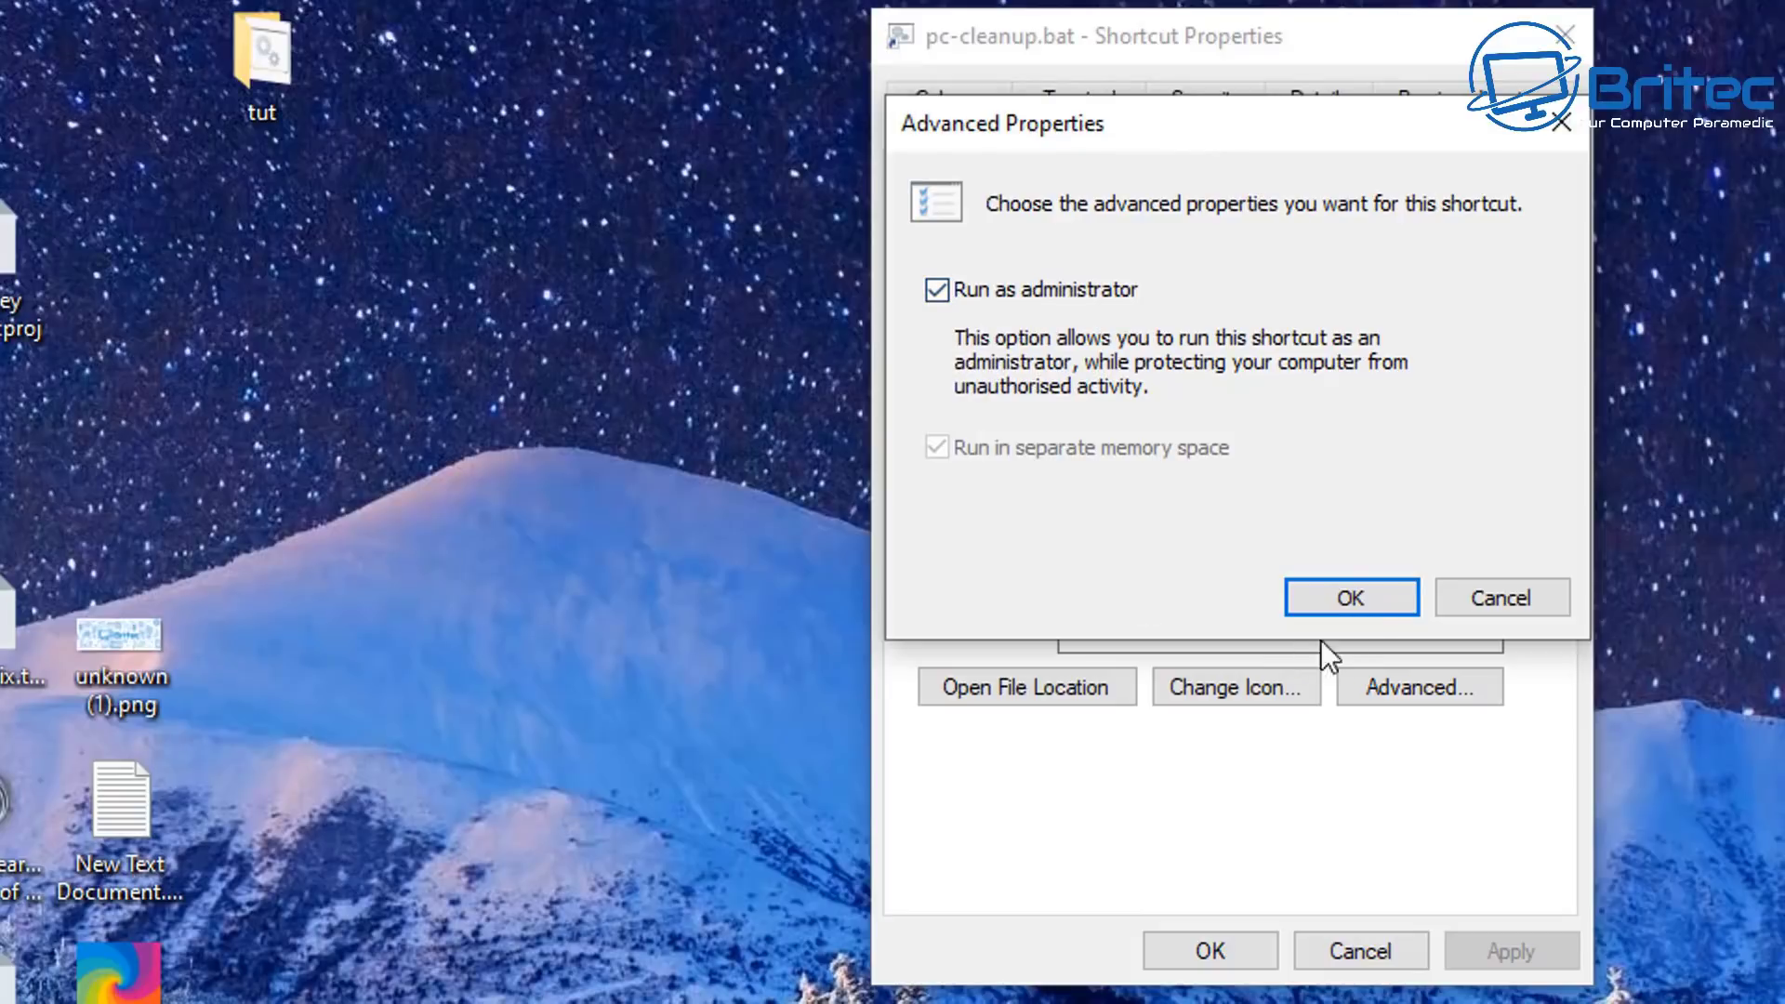
click(1355, 595)
click(1507, 953)
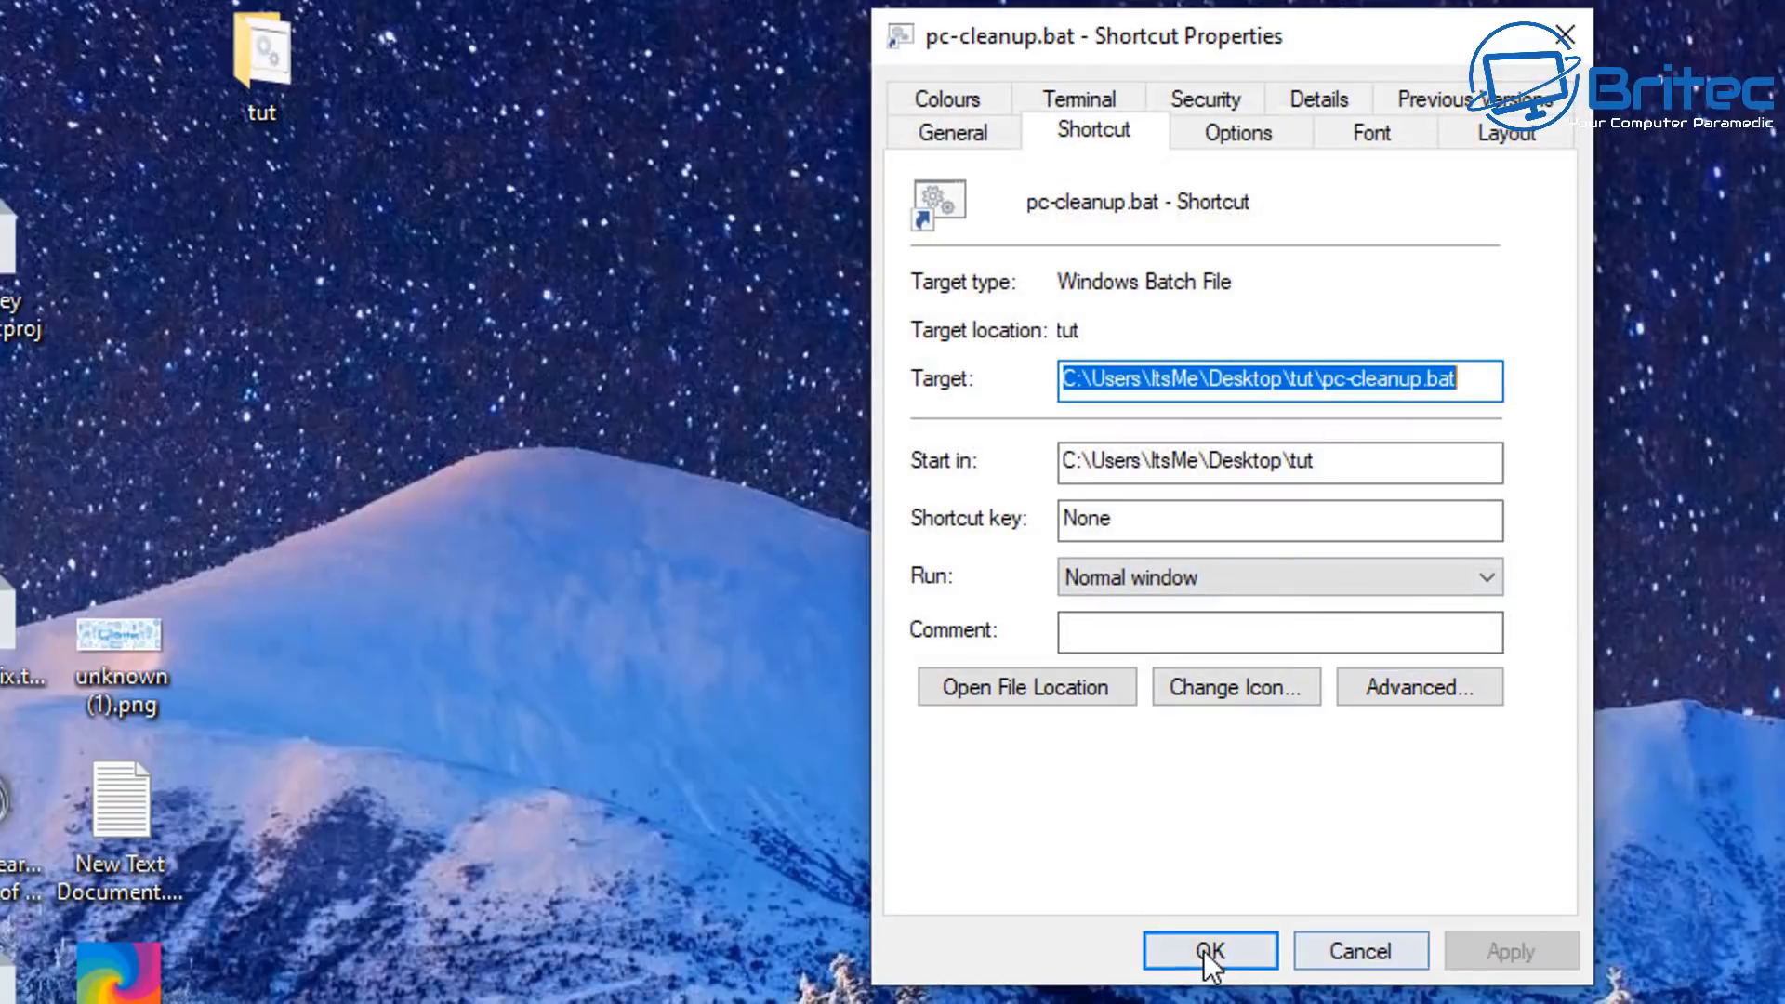
click(1205, 949)
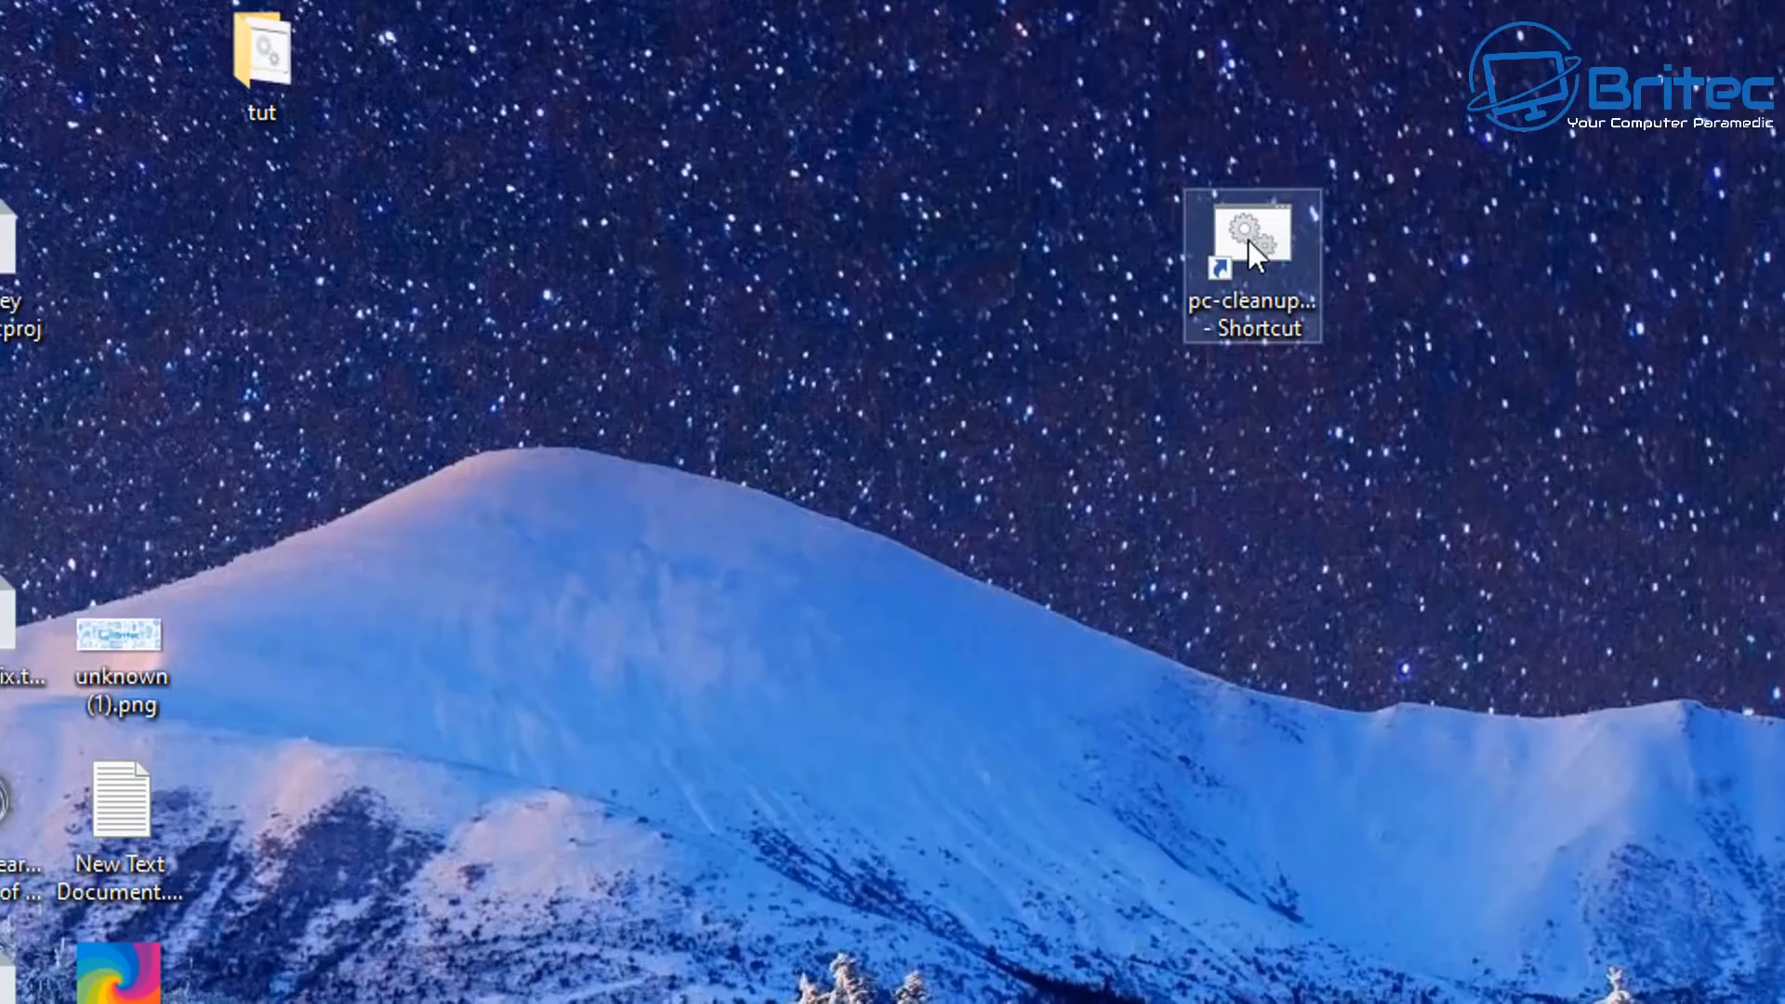
Step: Cut the pc-cleanup shortcut from the desktop
click(1621, 845)
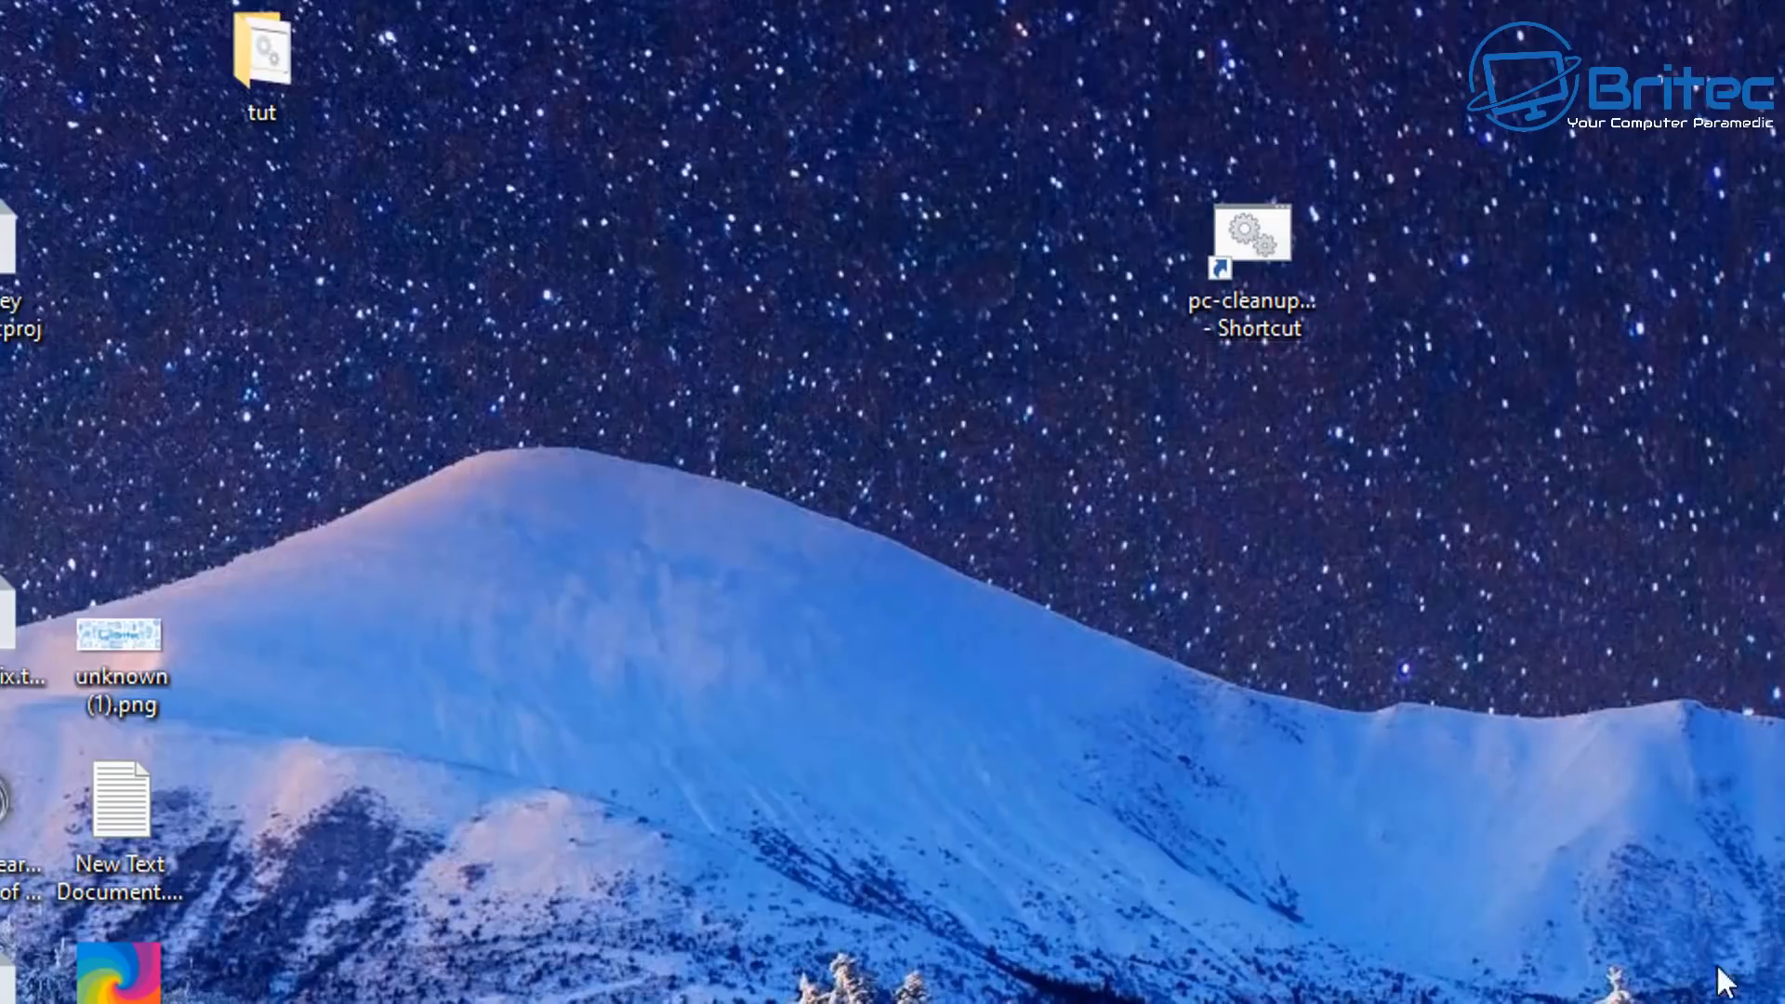
right_click(1261, 232)
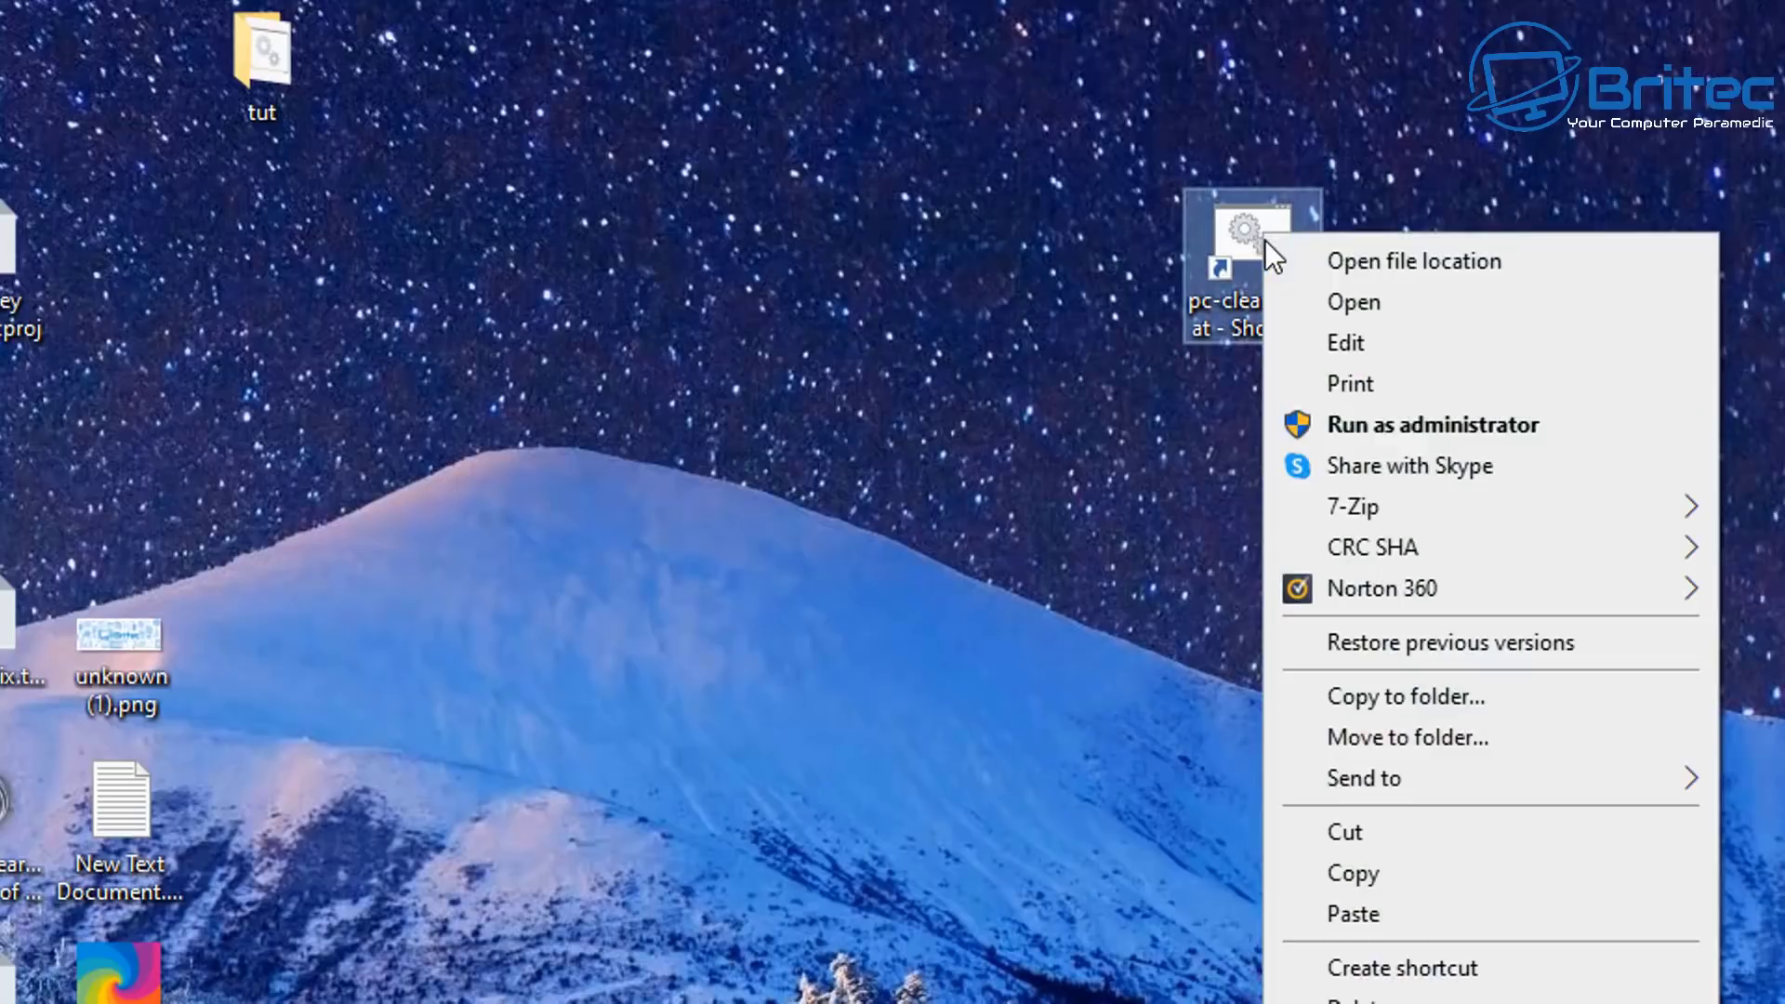
click(1469, 845)
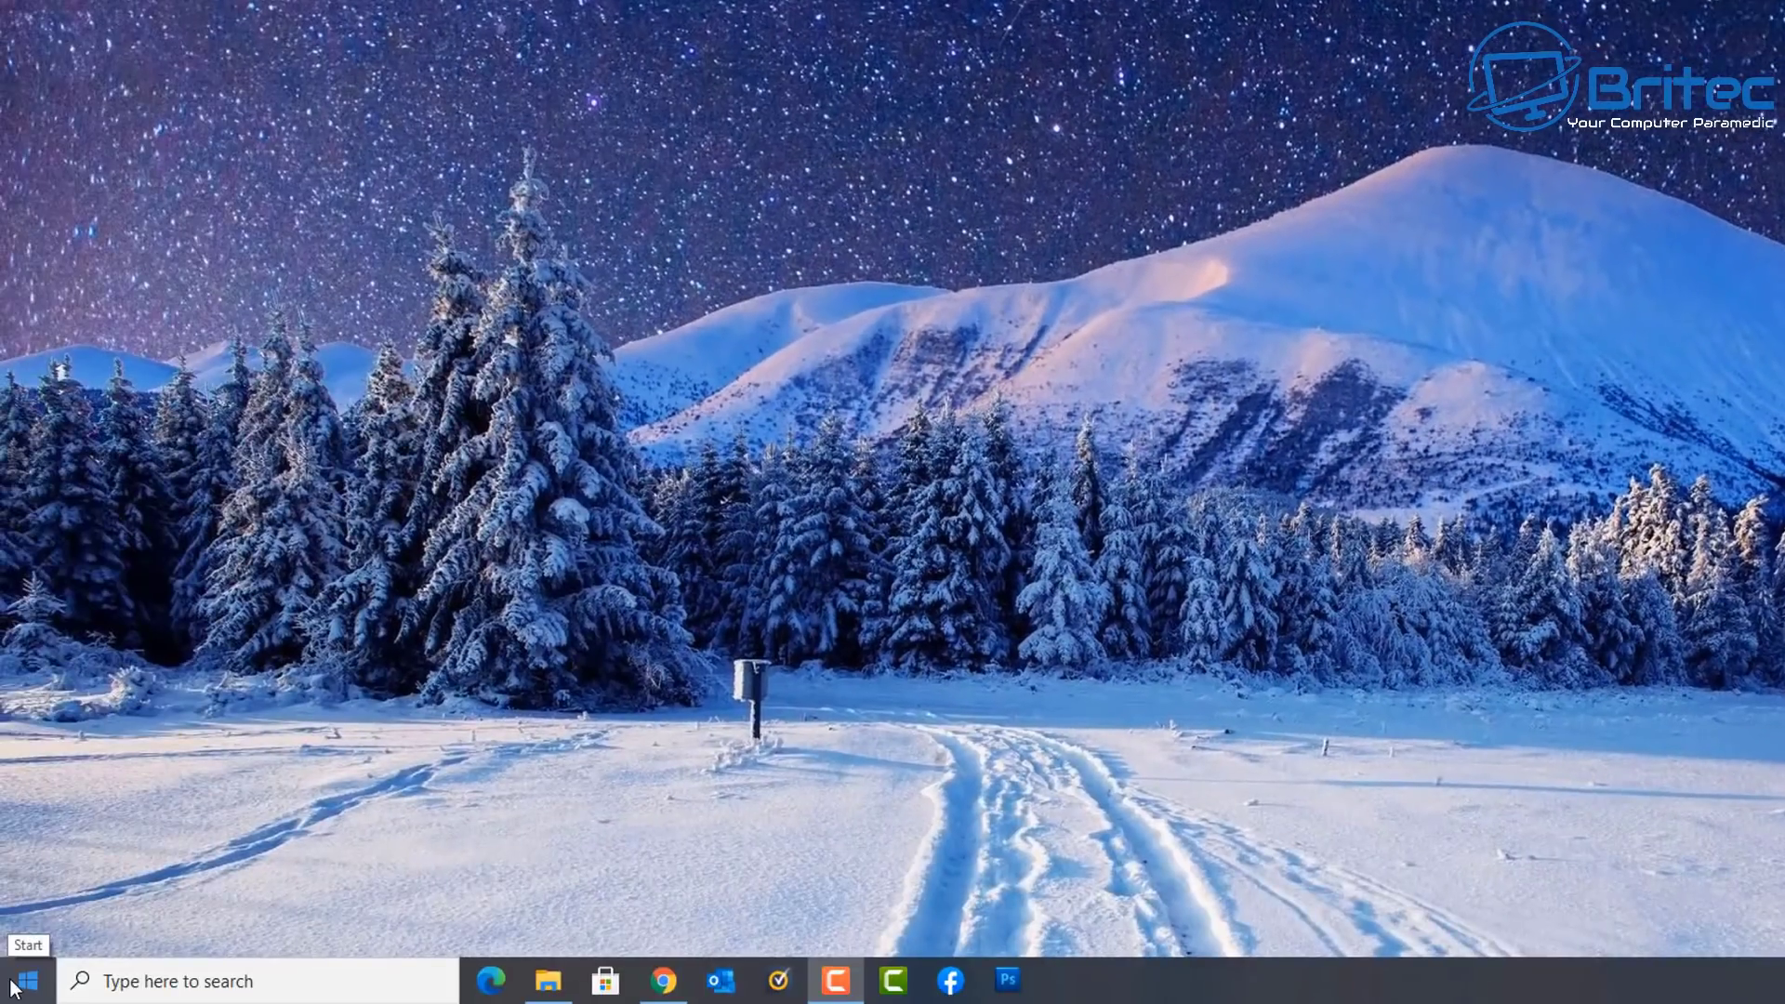
Step: Open the Windows Start-up folder with the shell:startup command in Run
right_click(26, 983)
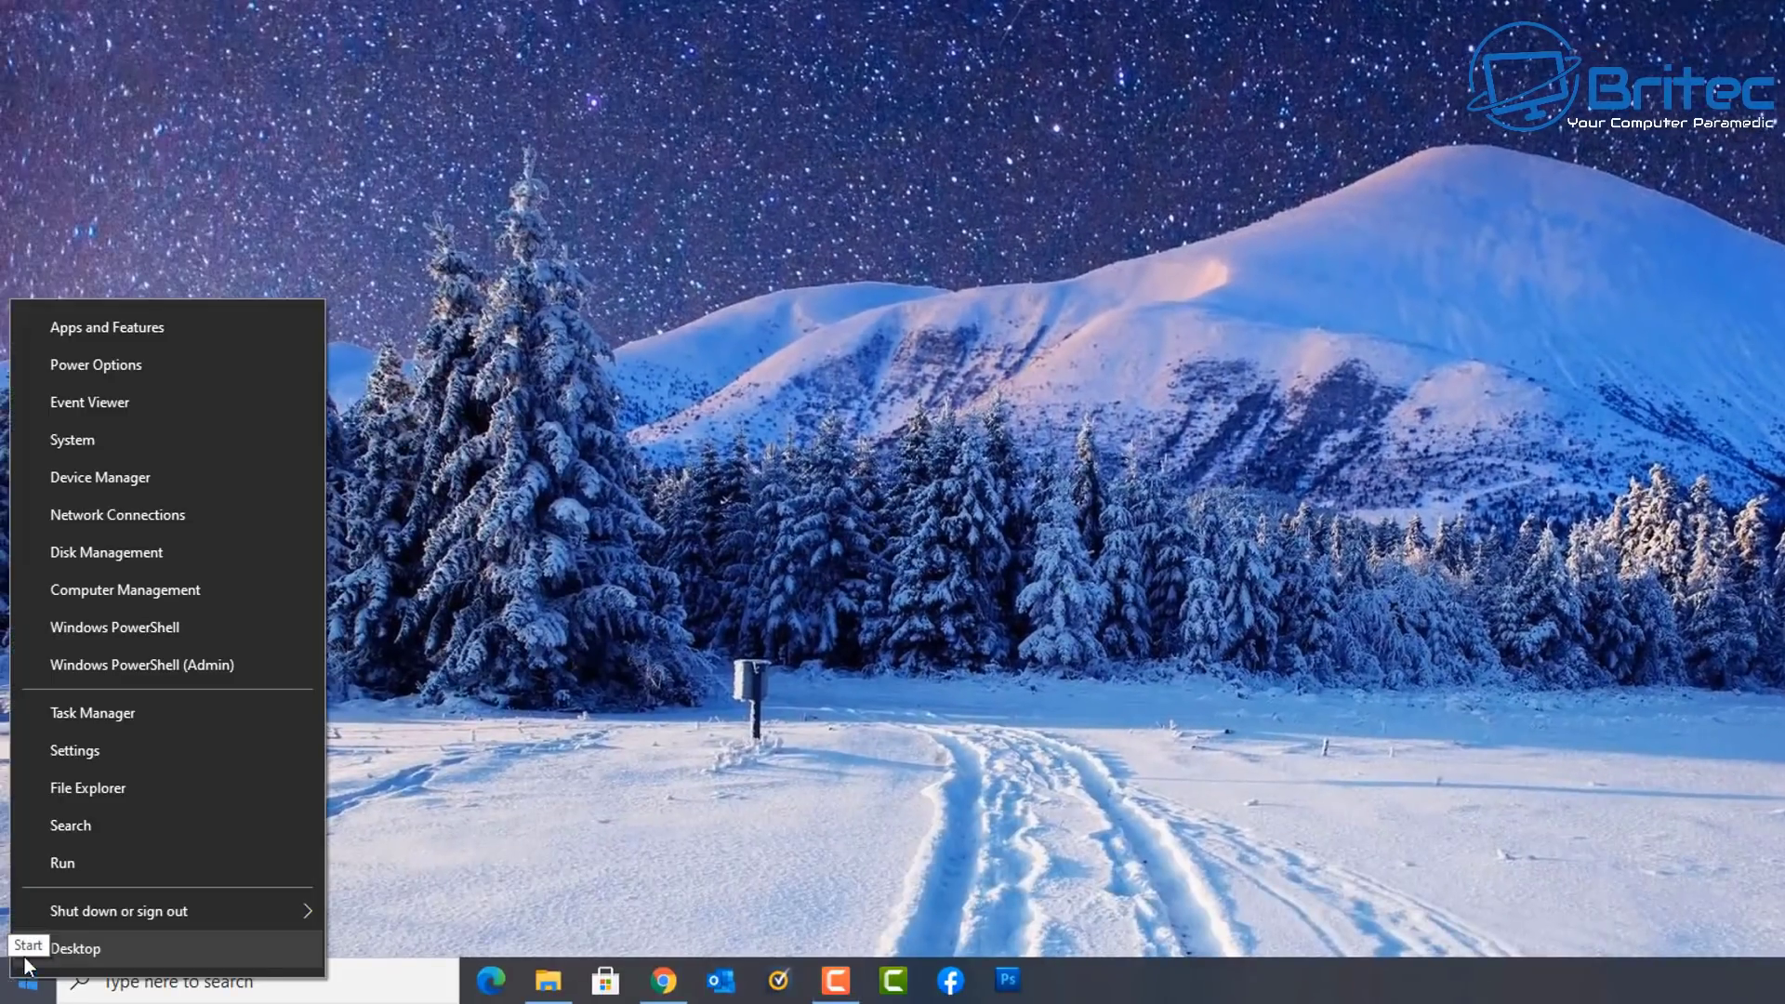
click(82, 862)
click(212, 835)
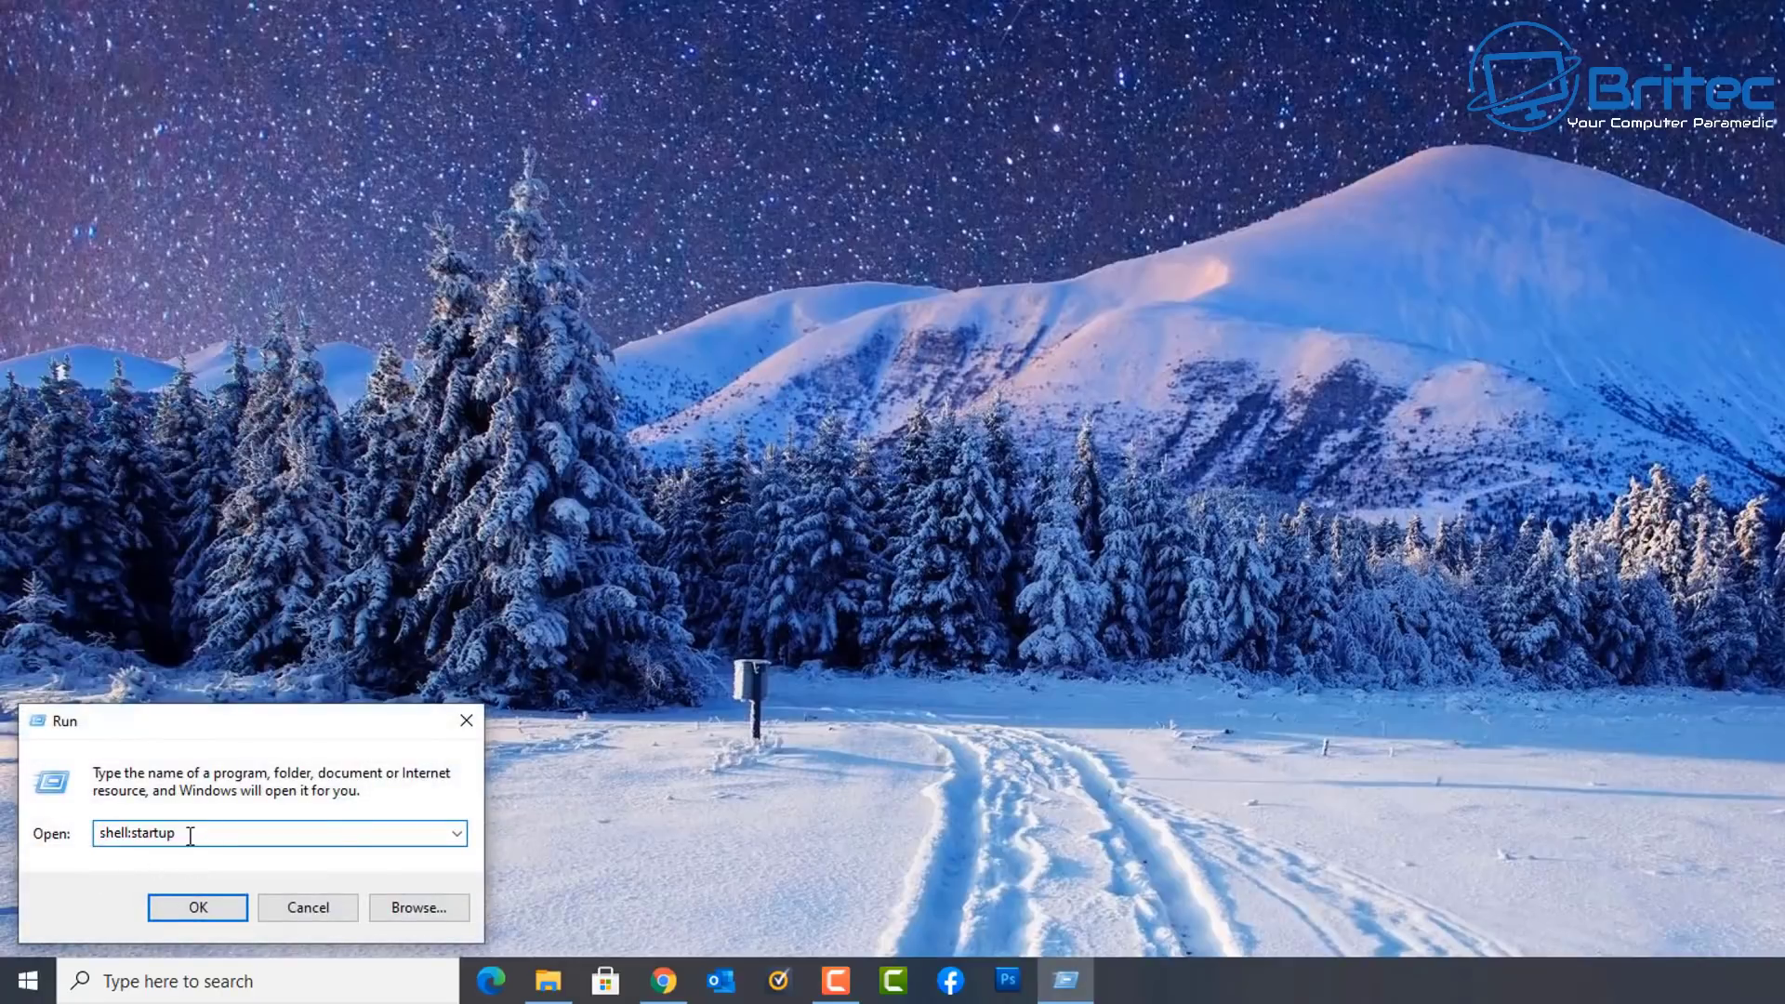
click(183, 914)
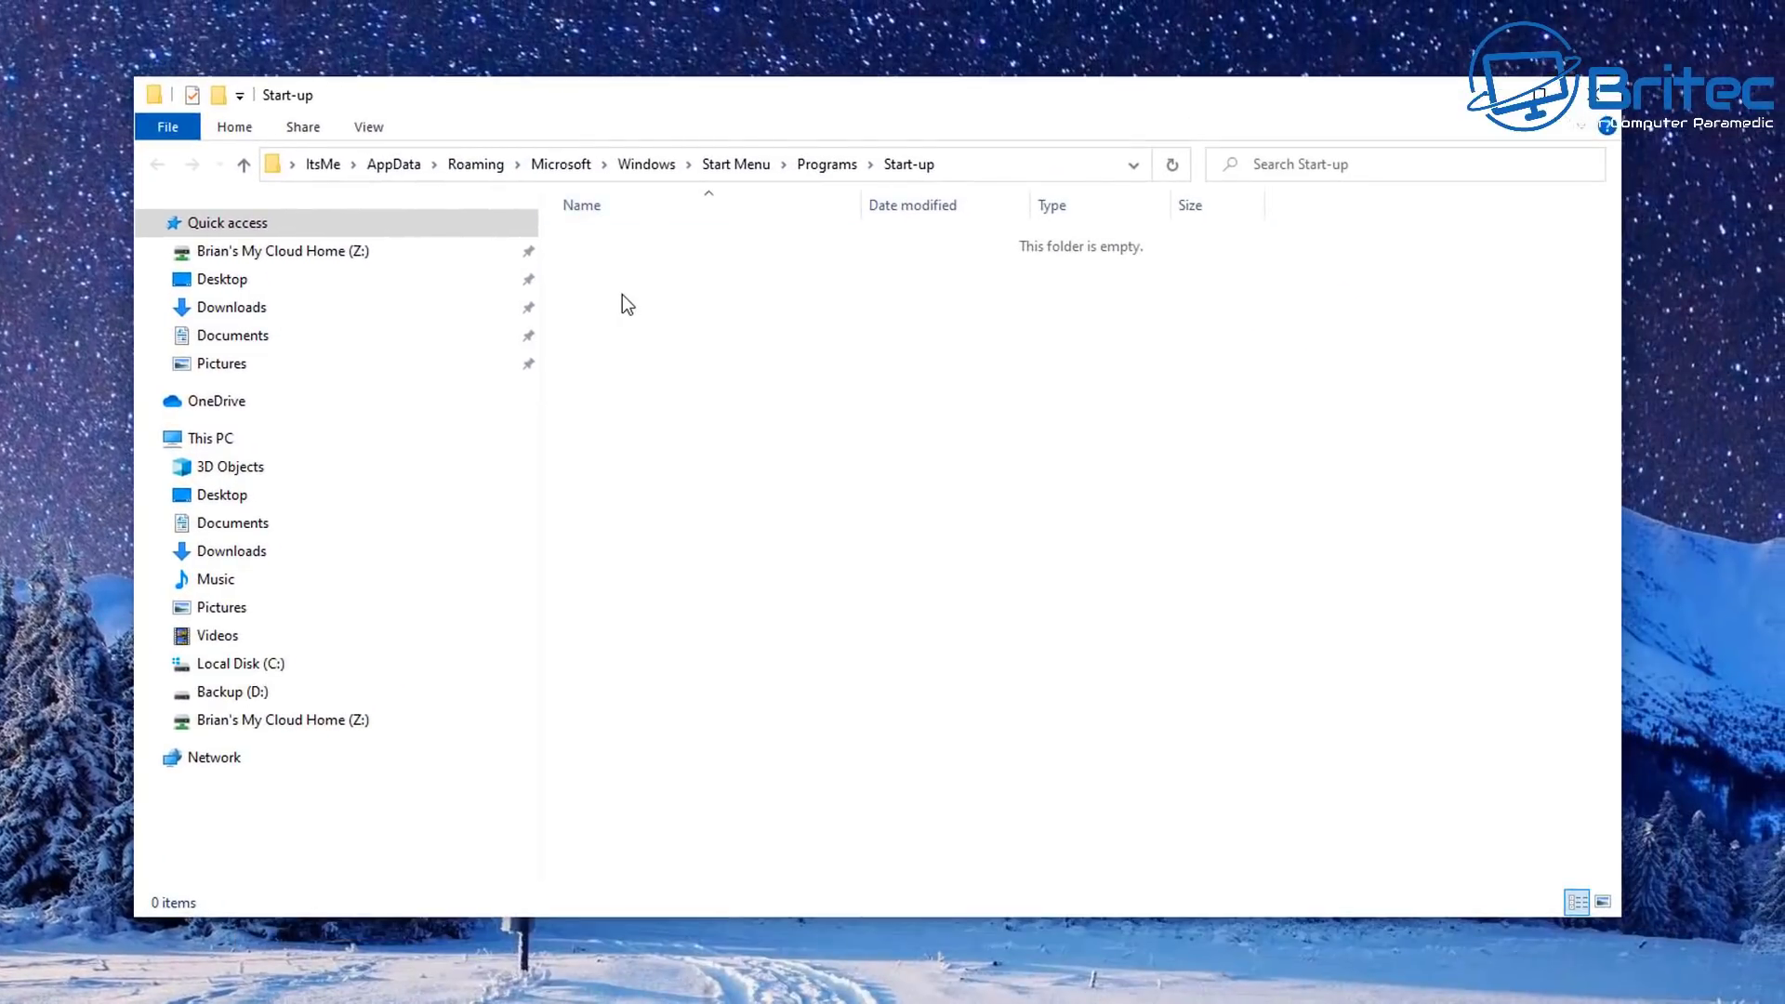
Step: Paste the pc-cleanup shortcut into the Start-up folder
right_click(622, 294)
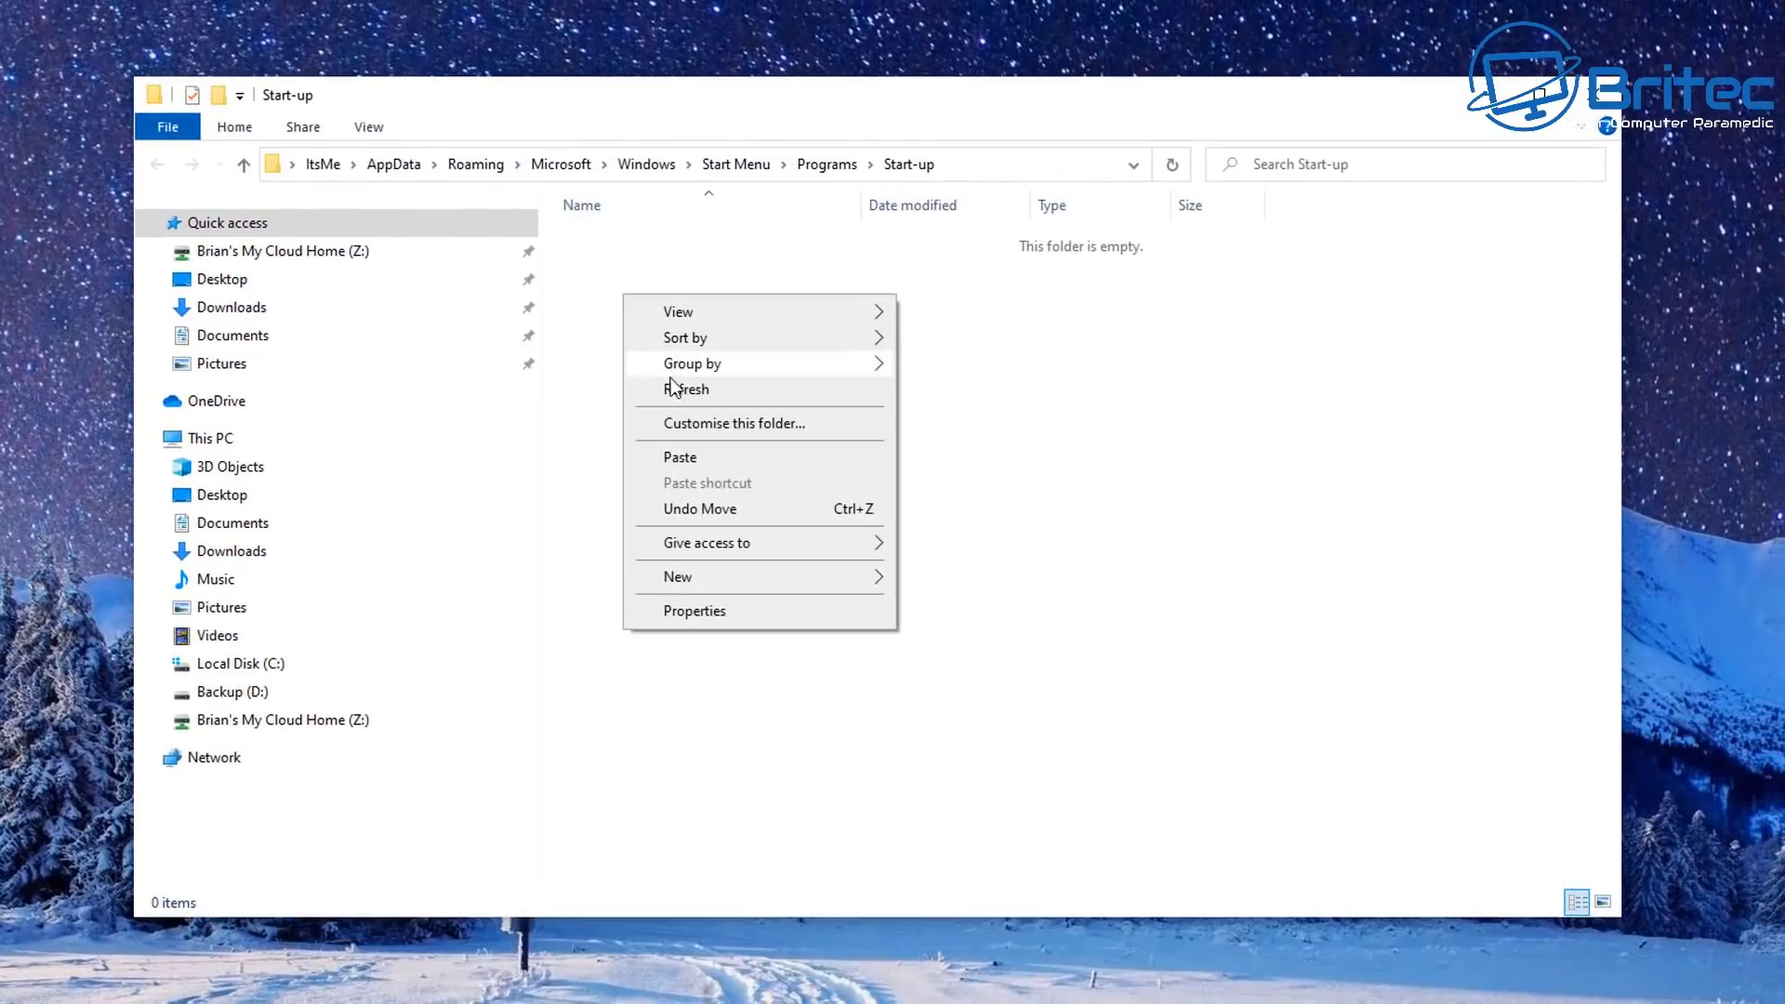
click(685, 454)
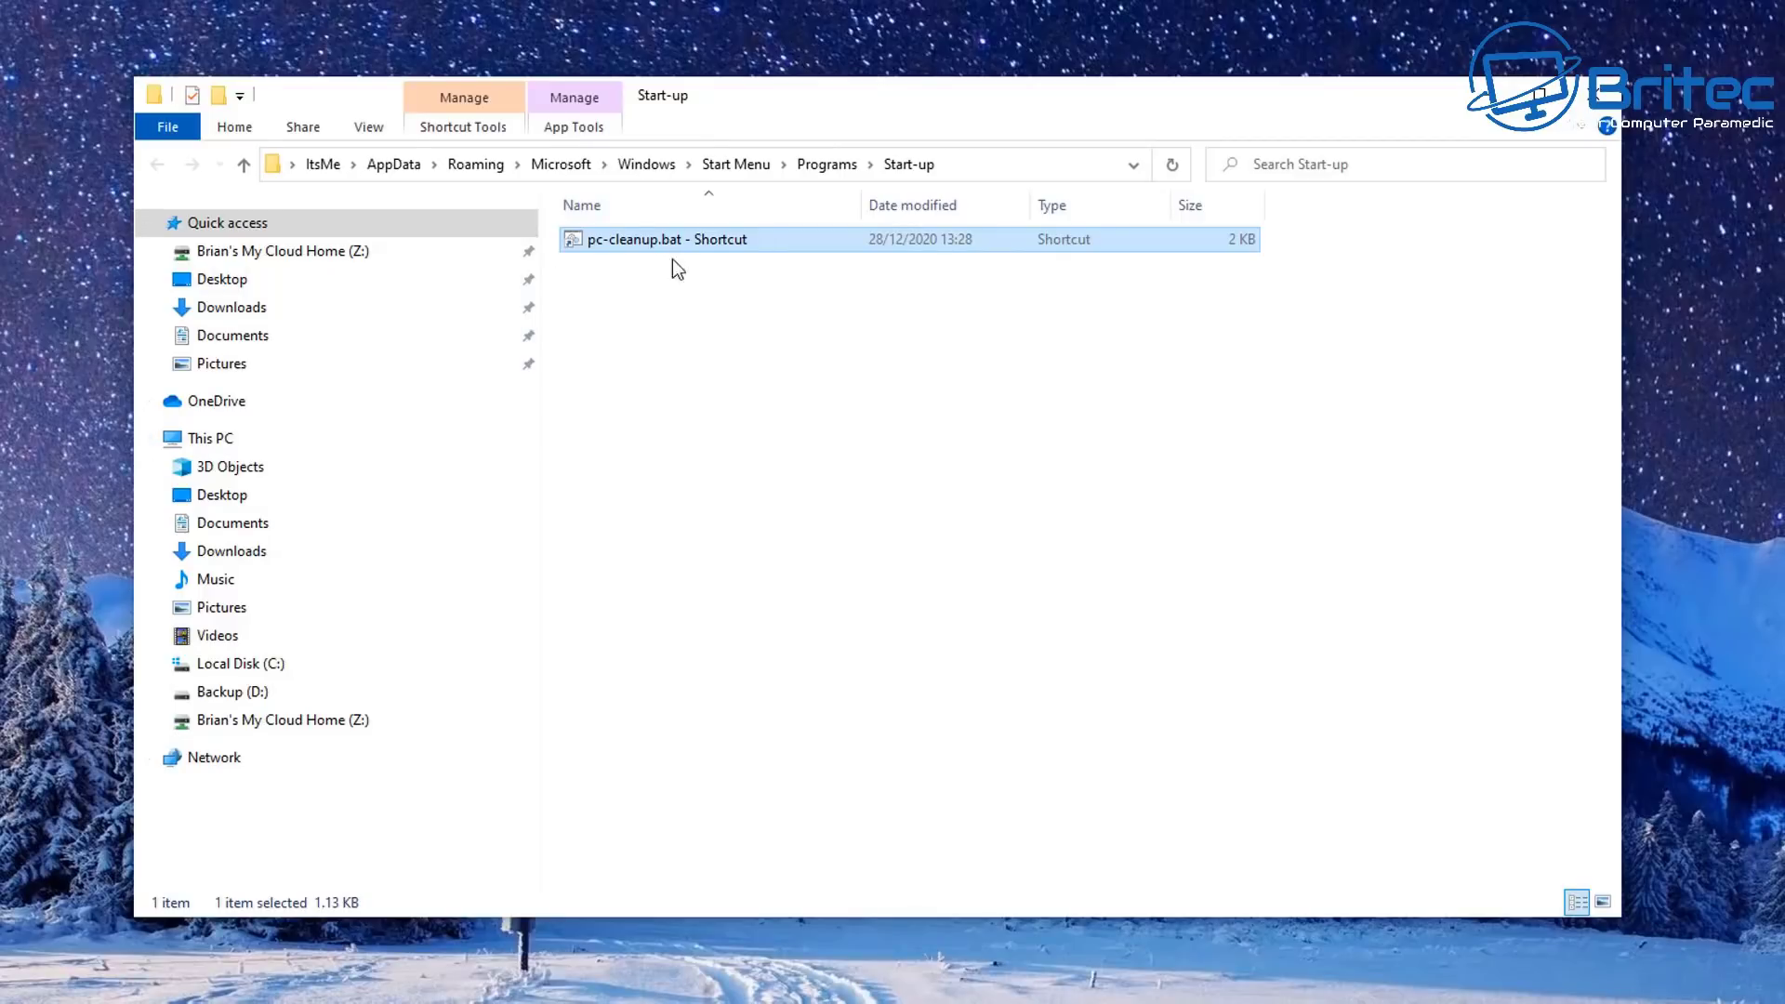
click(554, 275)
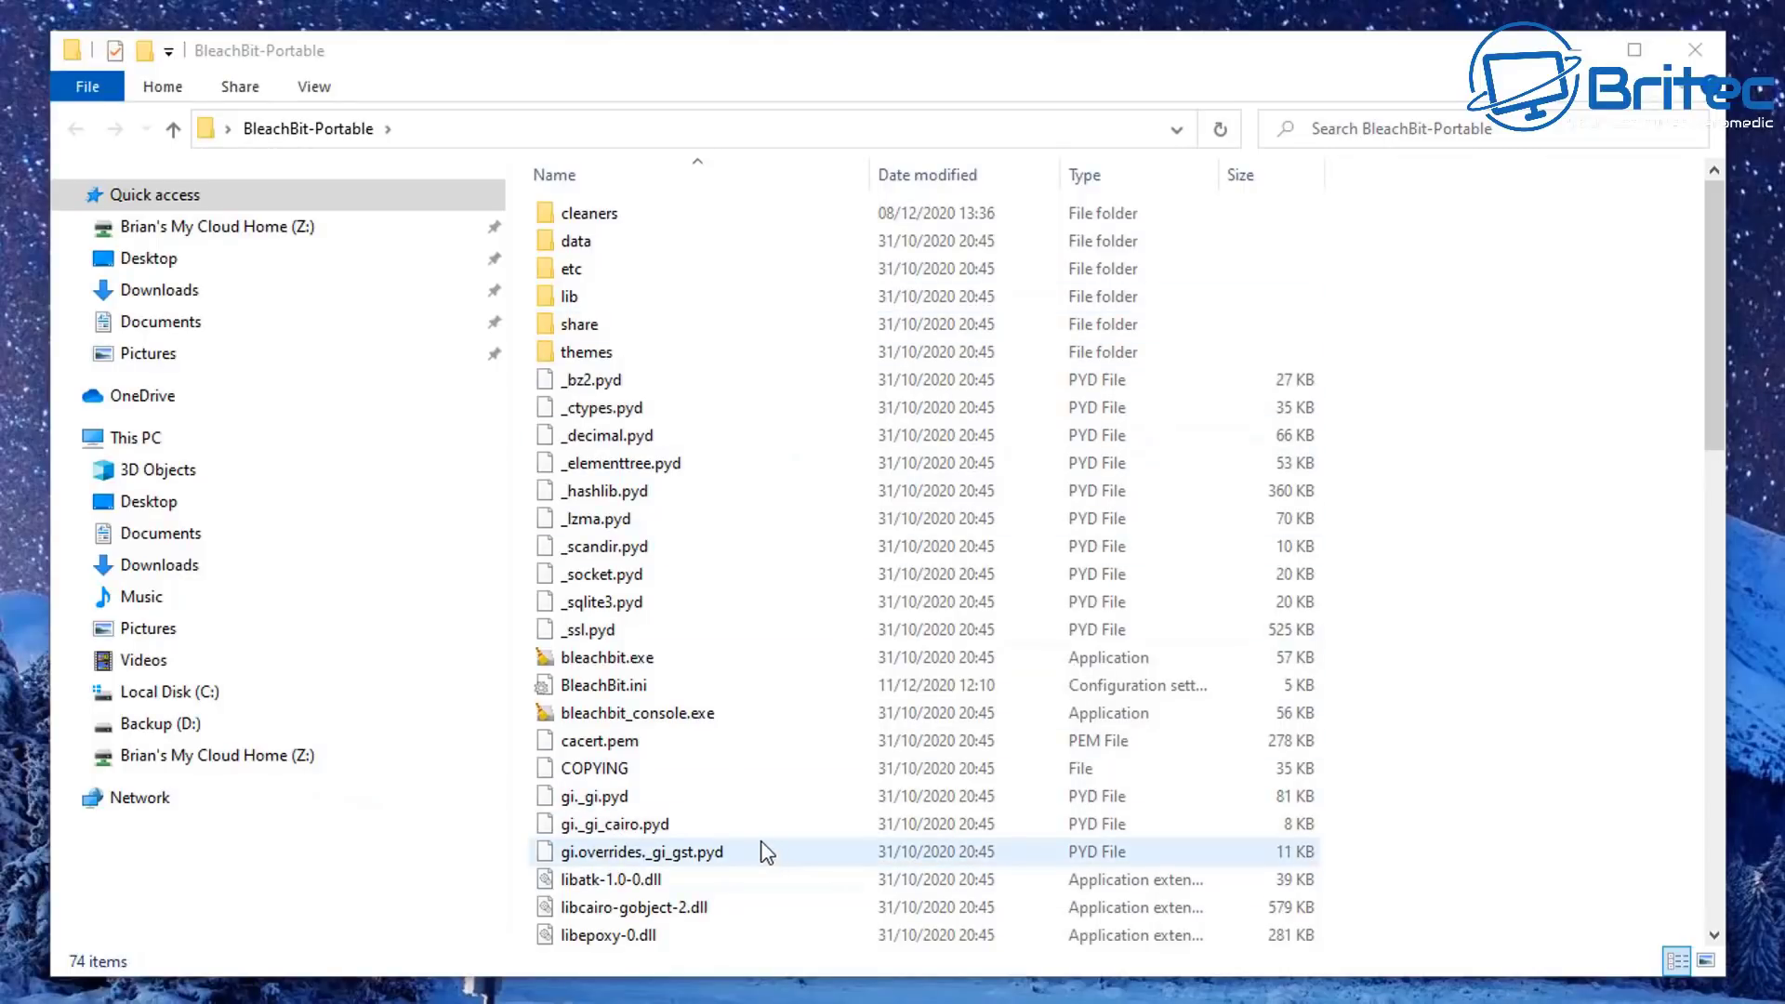
Step: Select bleachbit.exe in the BleachBit-Portable folder
click(618, 660)
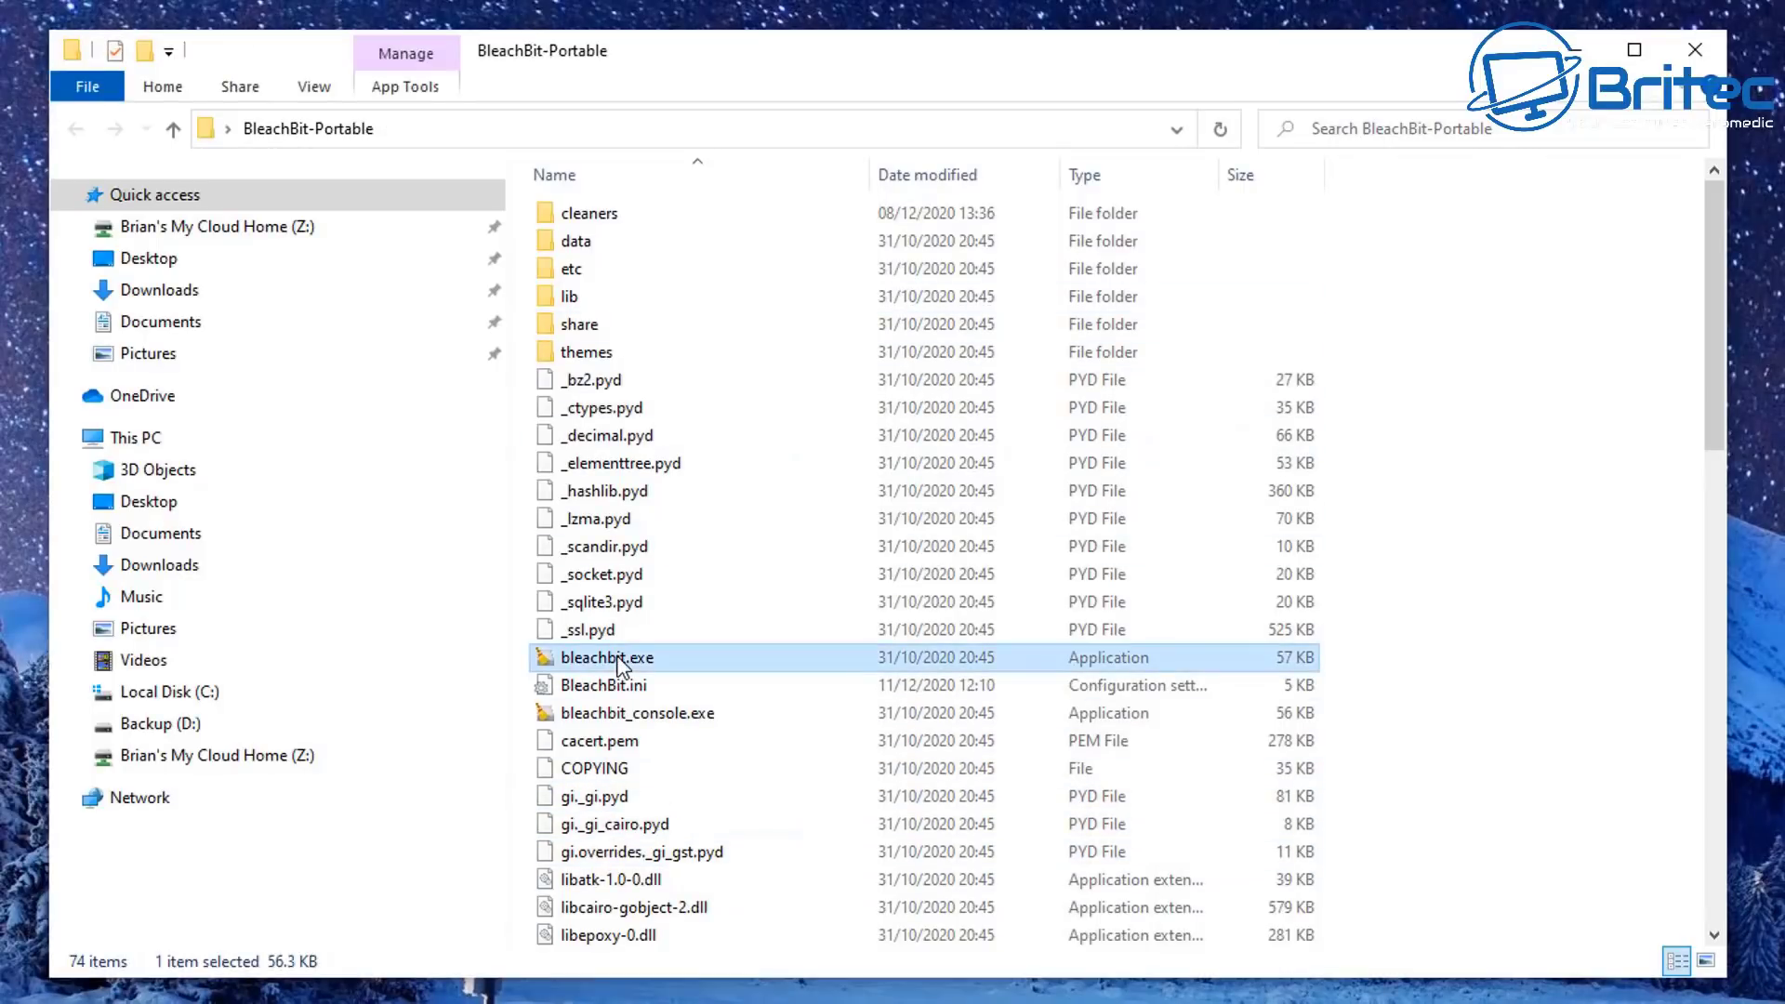
Step: Launch BleachBit from bleachbit.exe, reposition its window and scroll through the cleaner list
double_click(618, 660)
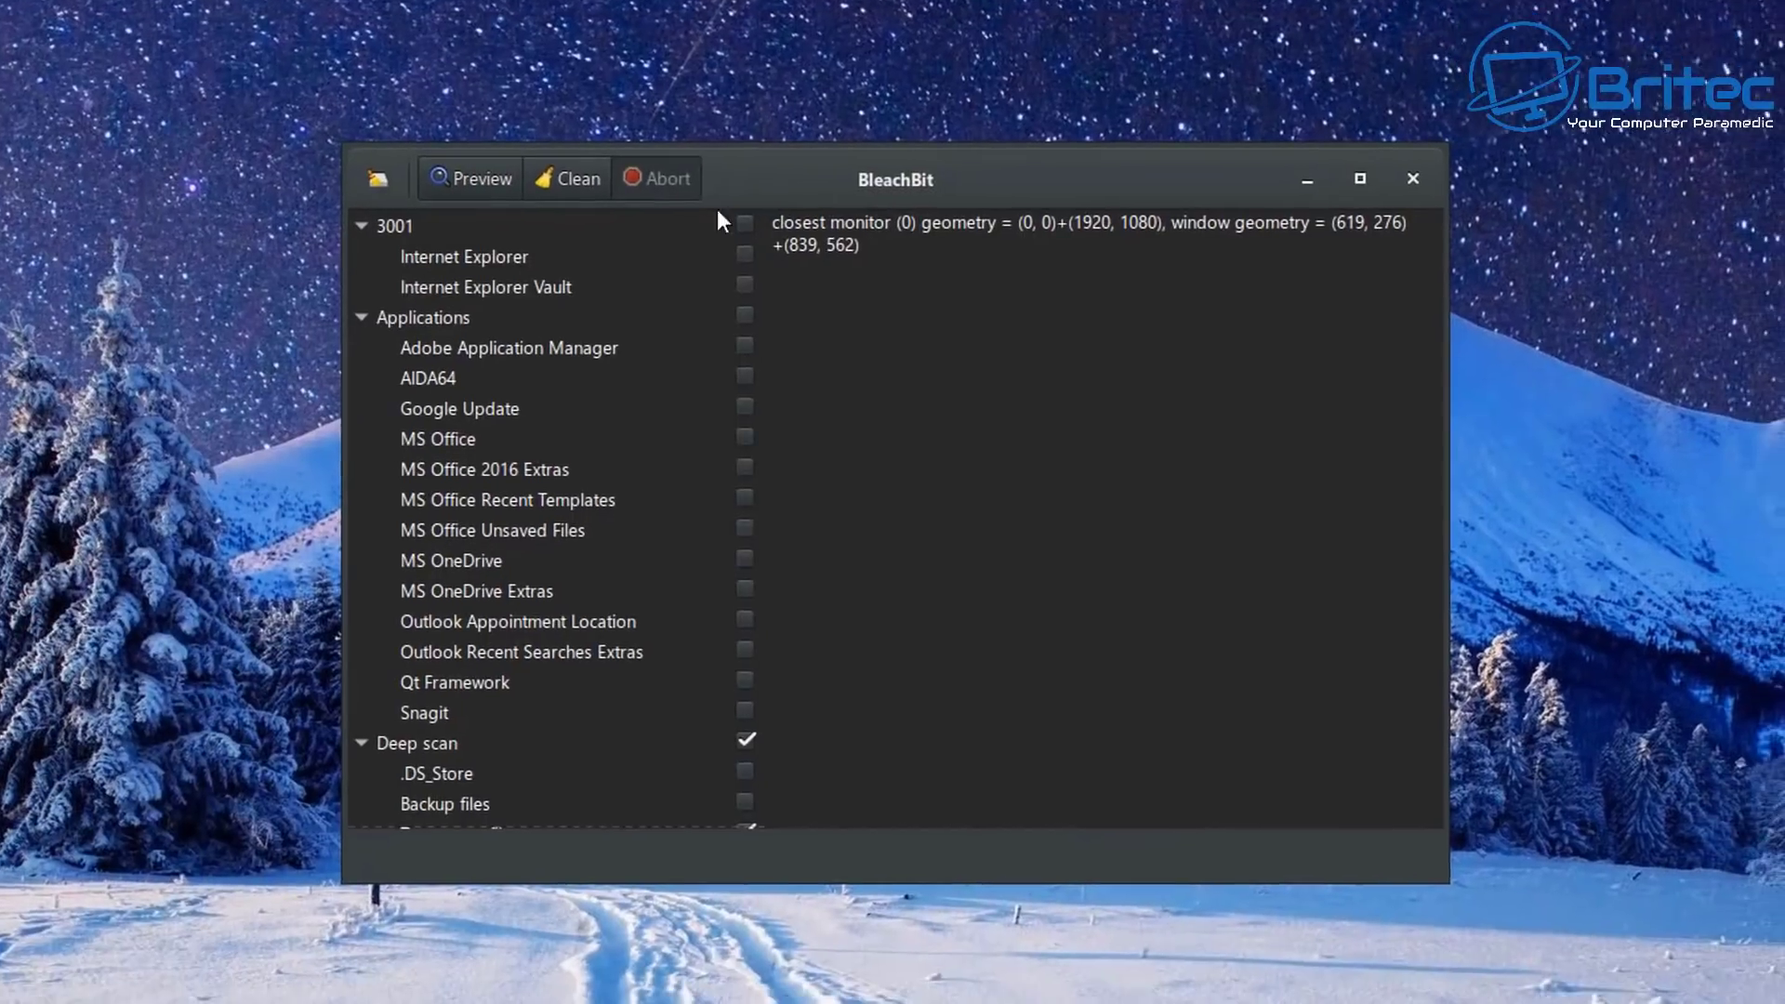
drag(1019, 165, 906, 104)
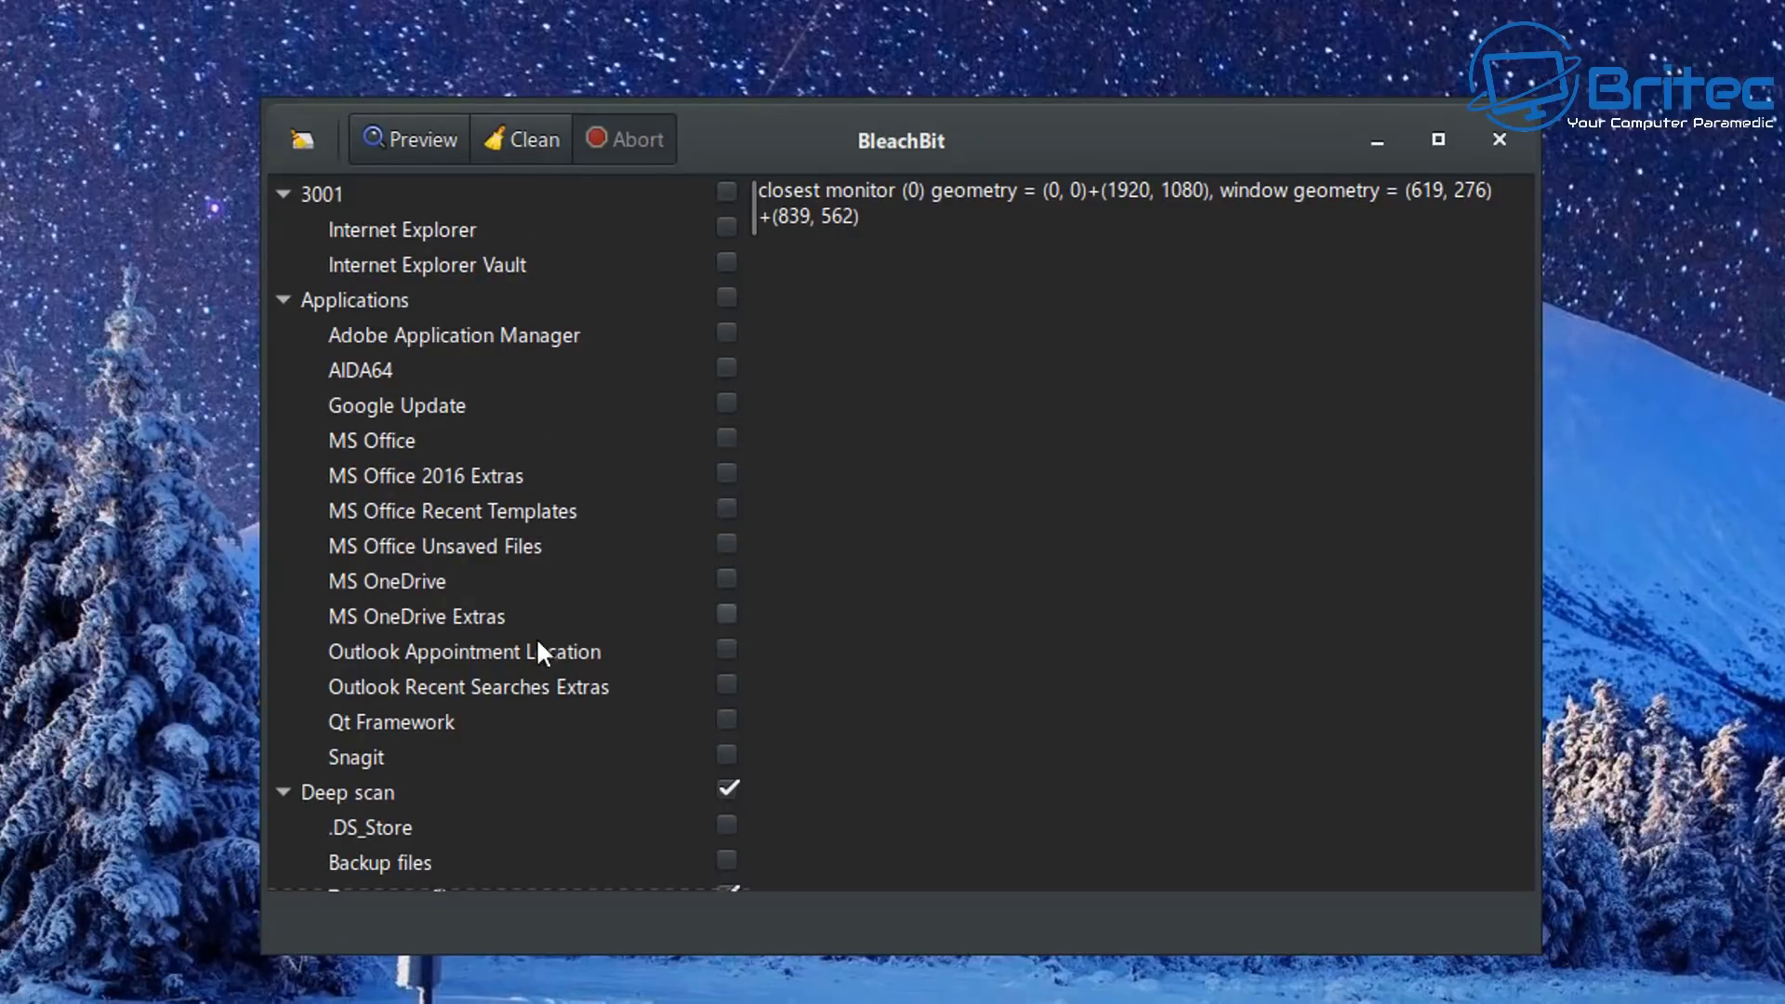
scroll(547, 761, down, 5)
scroll(633, 725, down, 10)
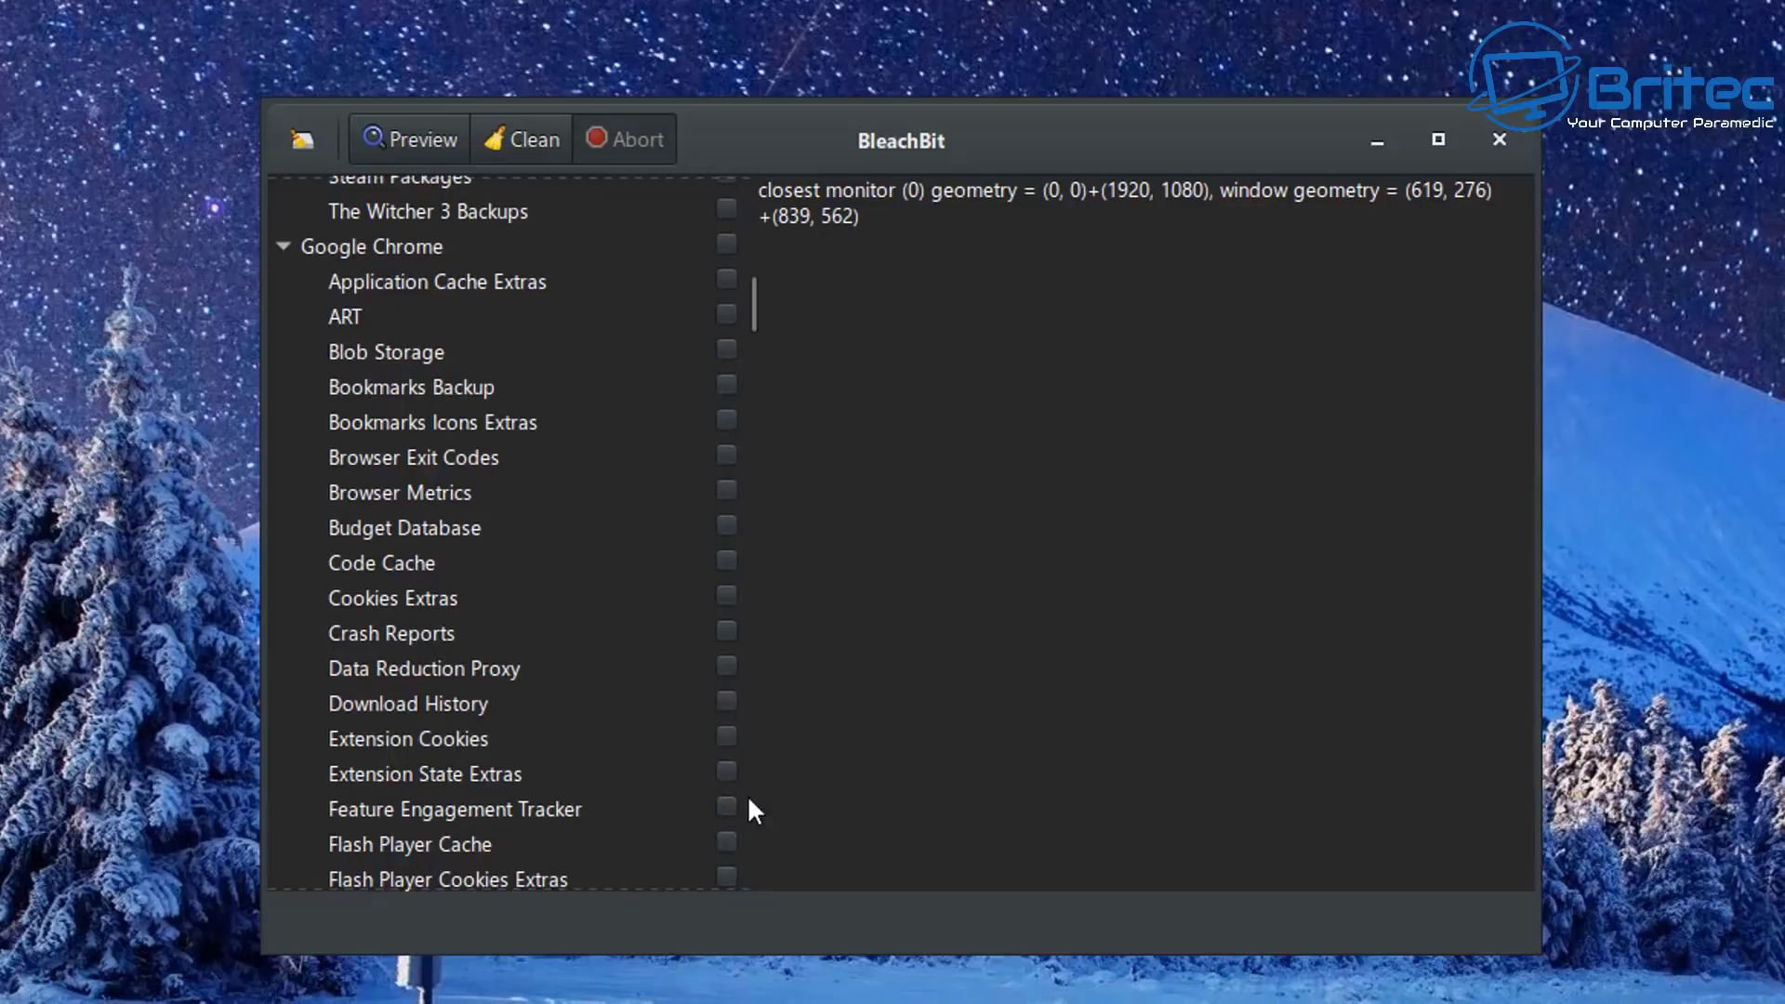
scroll(667, 772, up, 9)
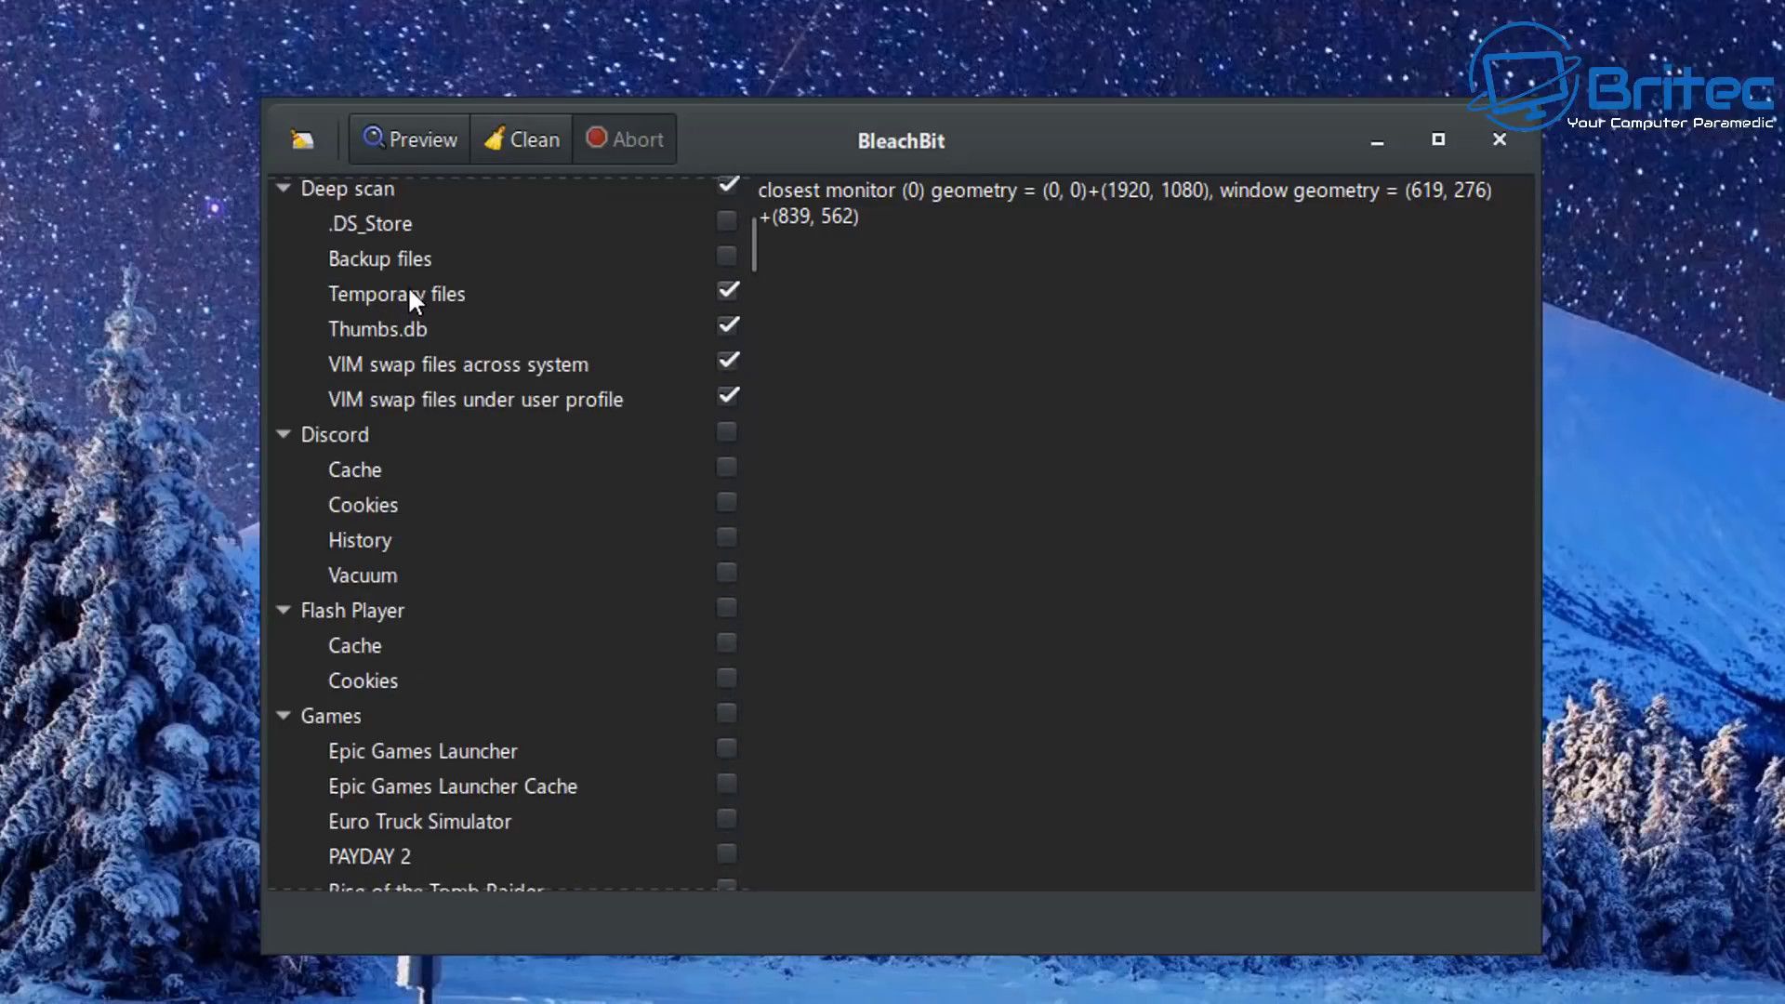
scroll(410, 370, up, 6)
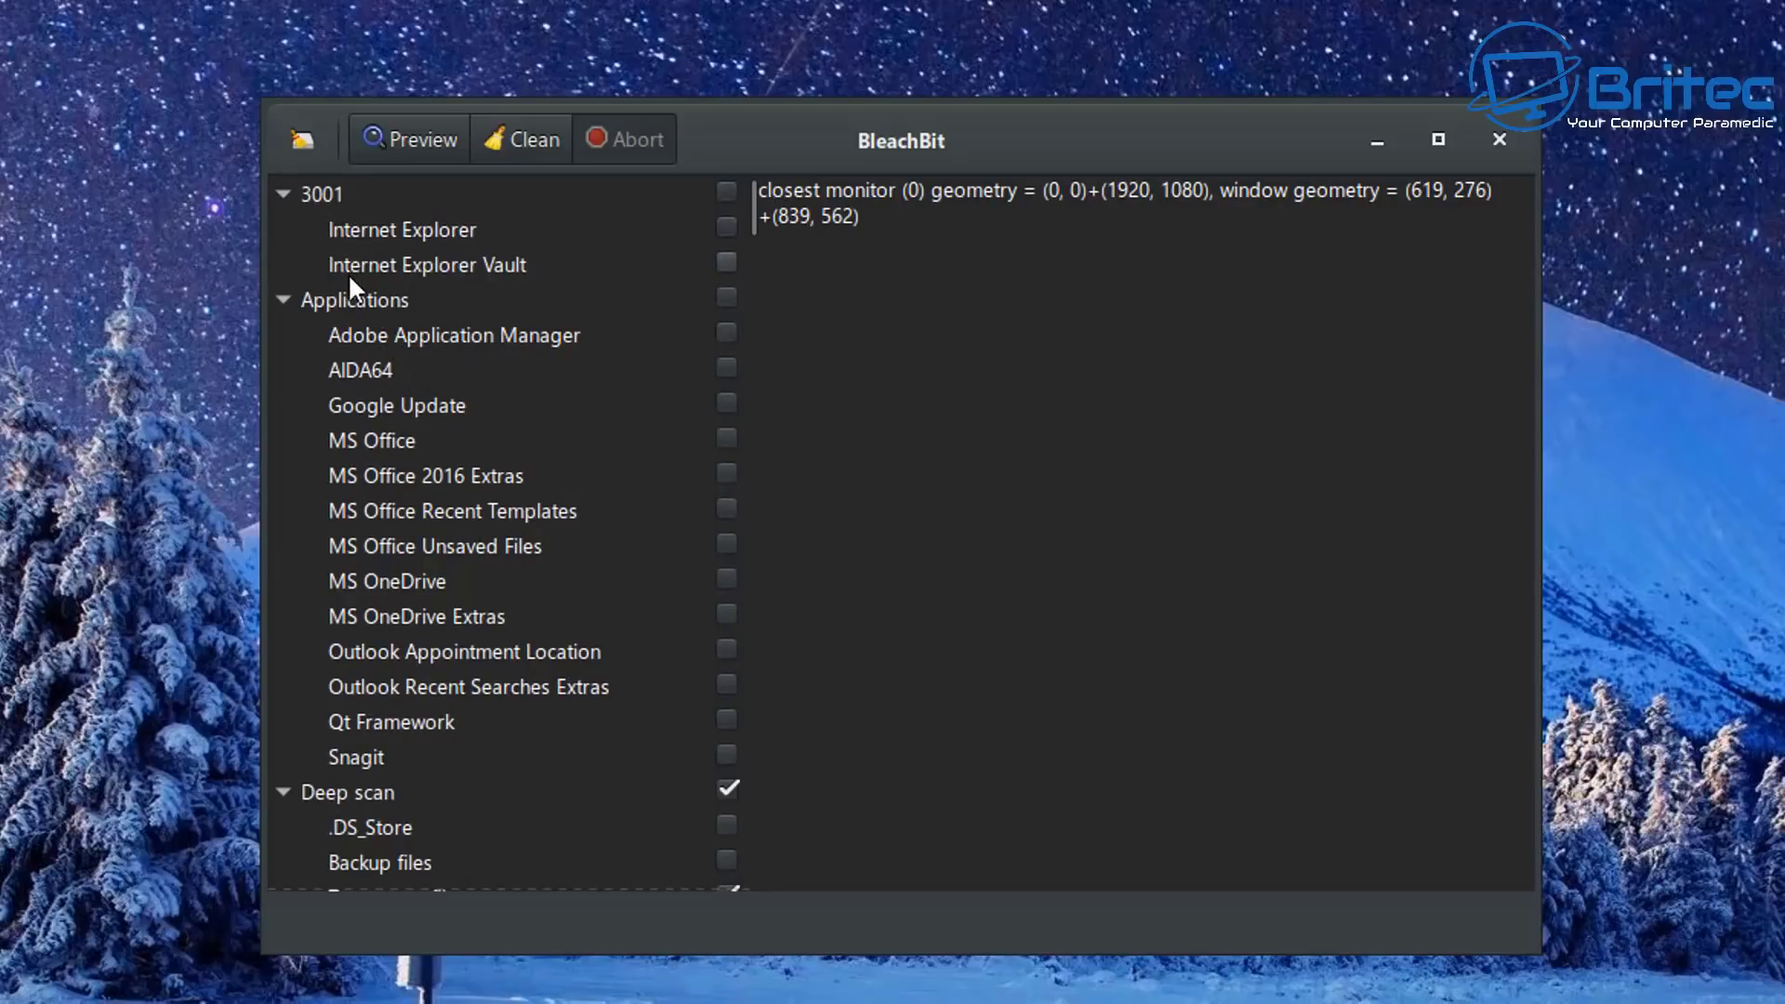
Step: Tick the 3001 cleaner group but leave Internet Explorer Vault unticked, dismissing its warnings
click(729, 191)
click(778, 623)
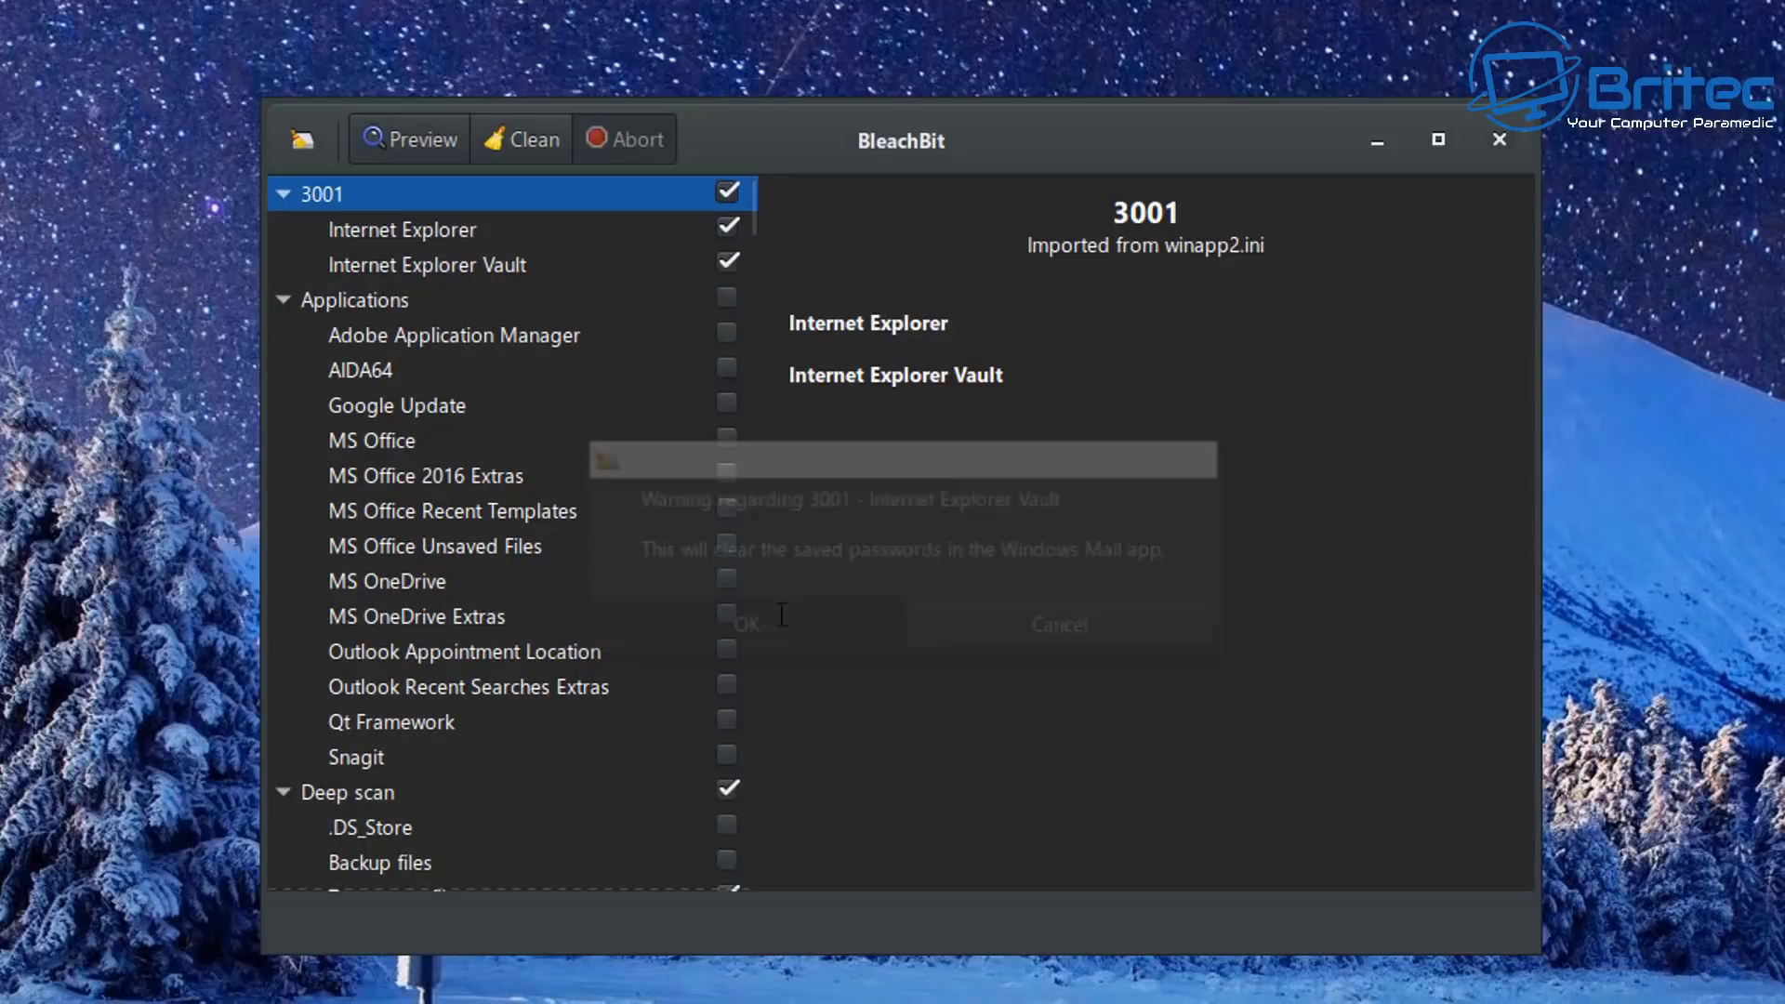
click(729, 264)
click(727, 227)
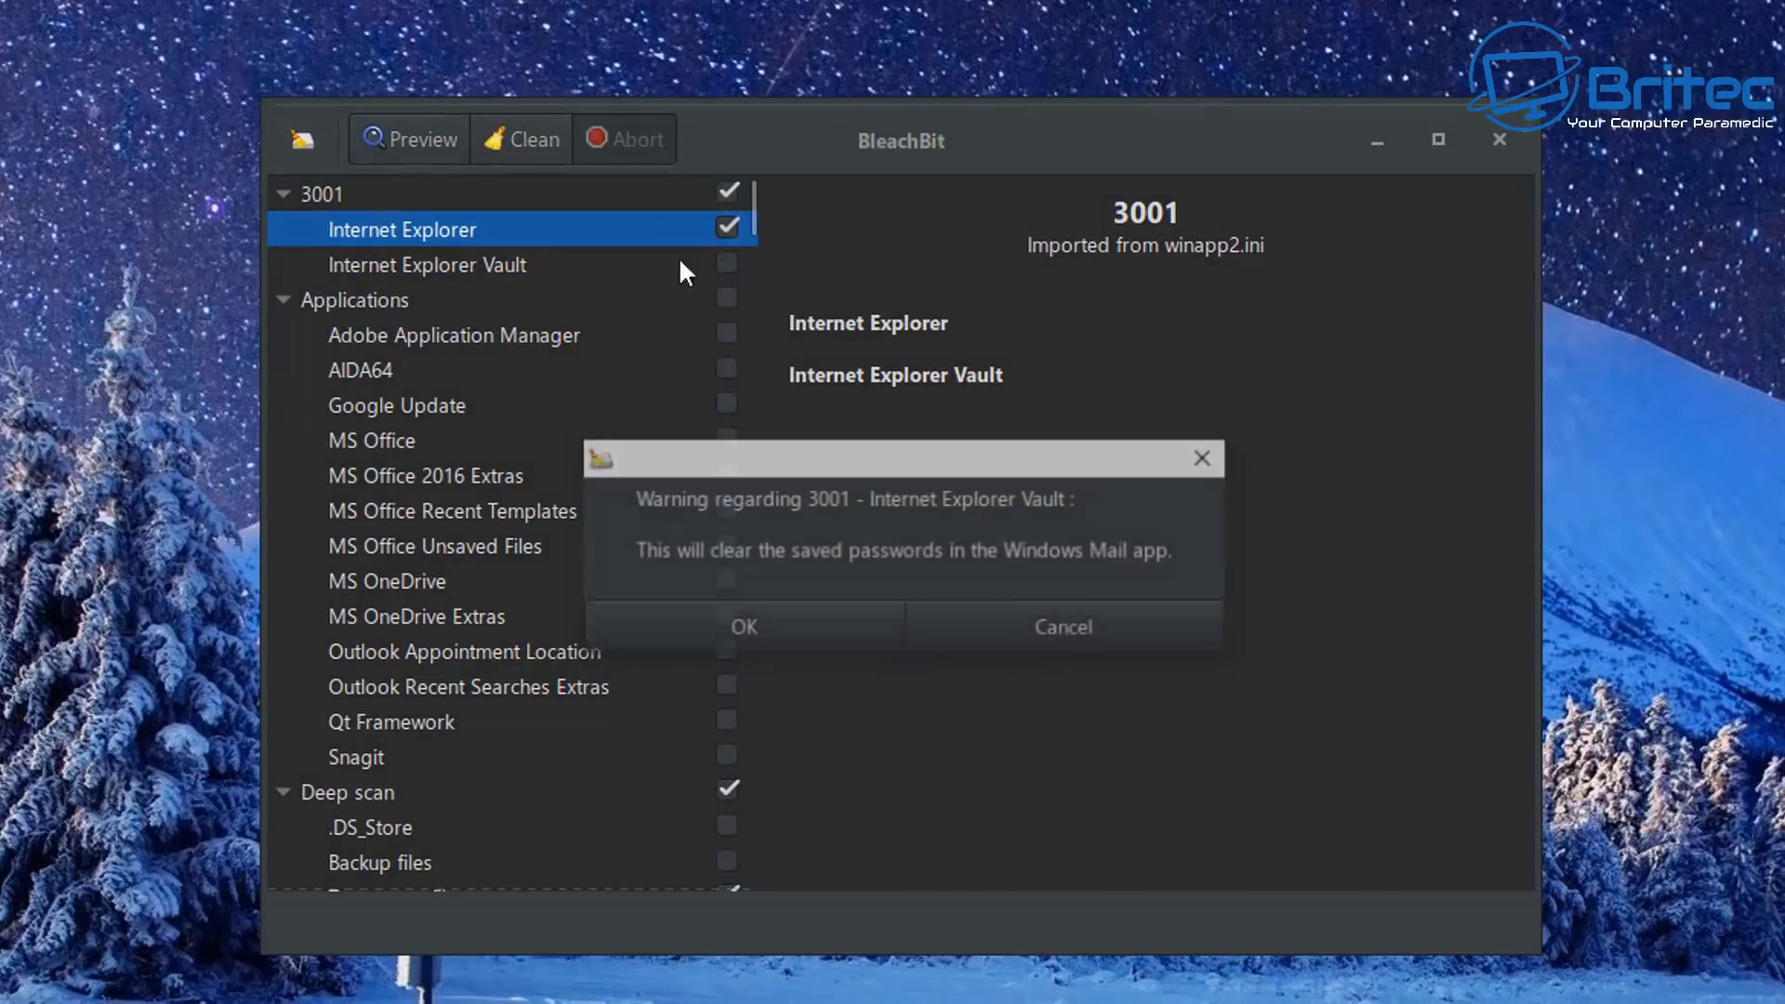
click(1043, 634)
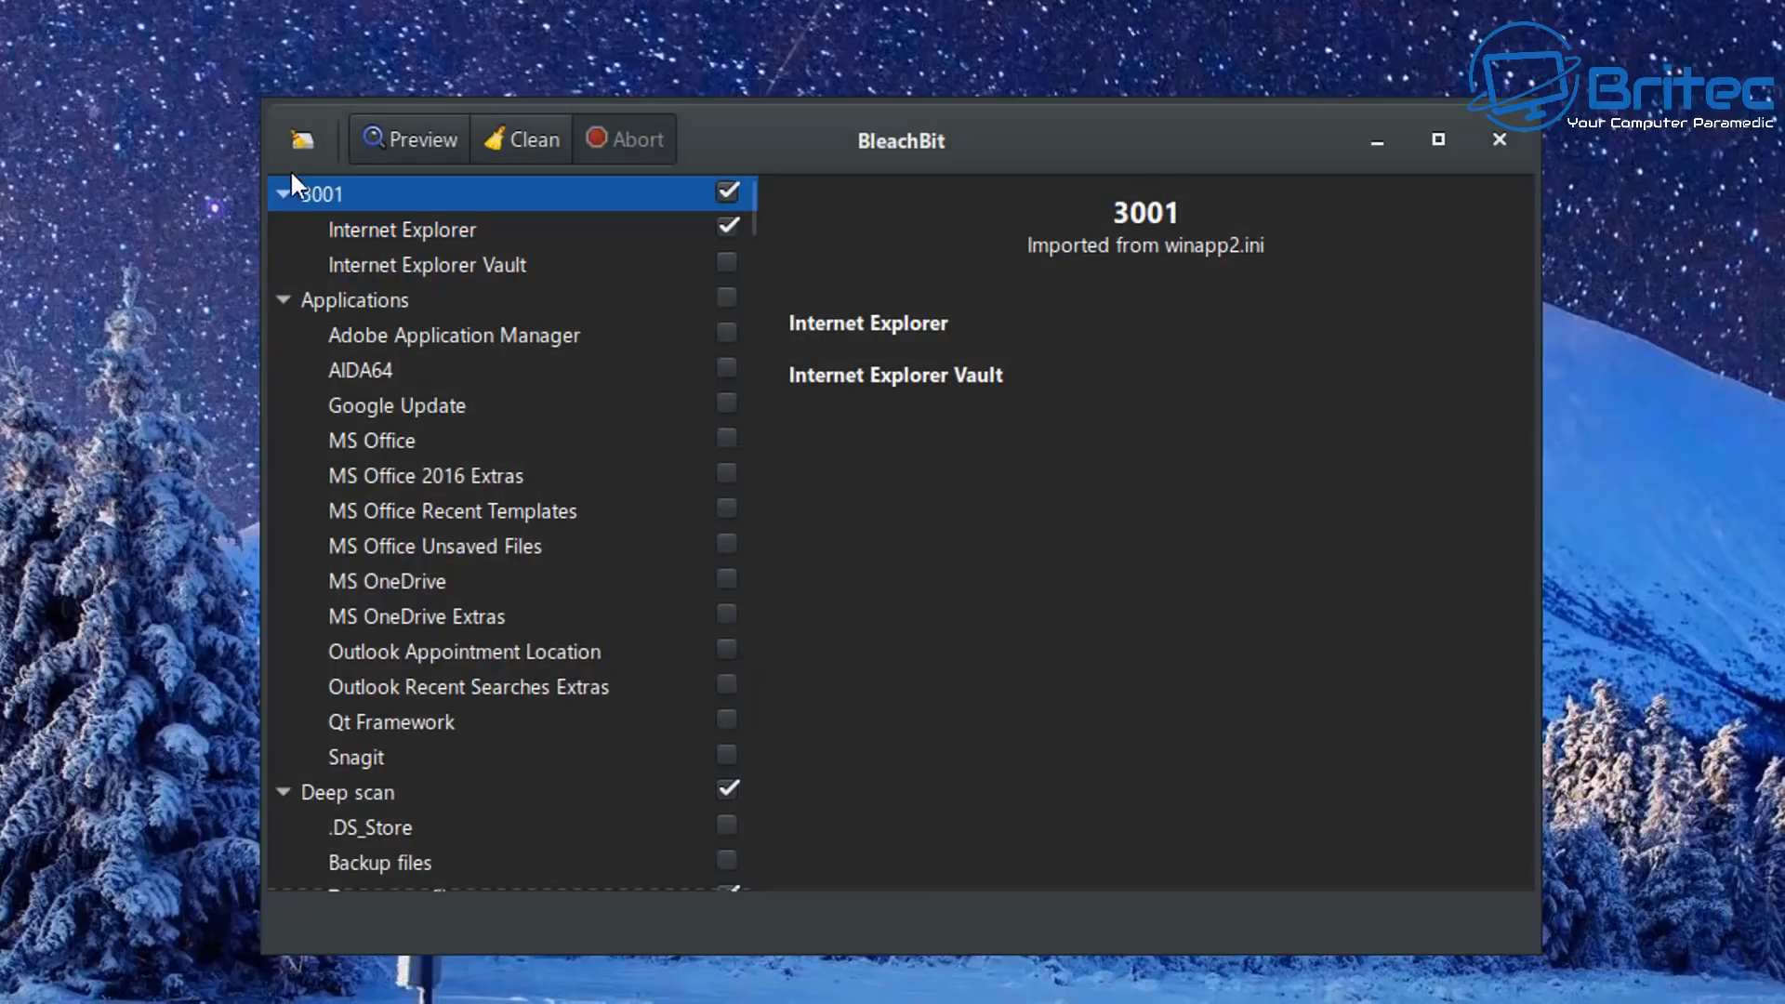
Step: Look at BleachBit's main menu without choosing anything, then close BleachBit
click(302, 139)
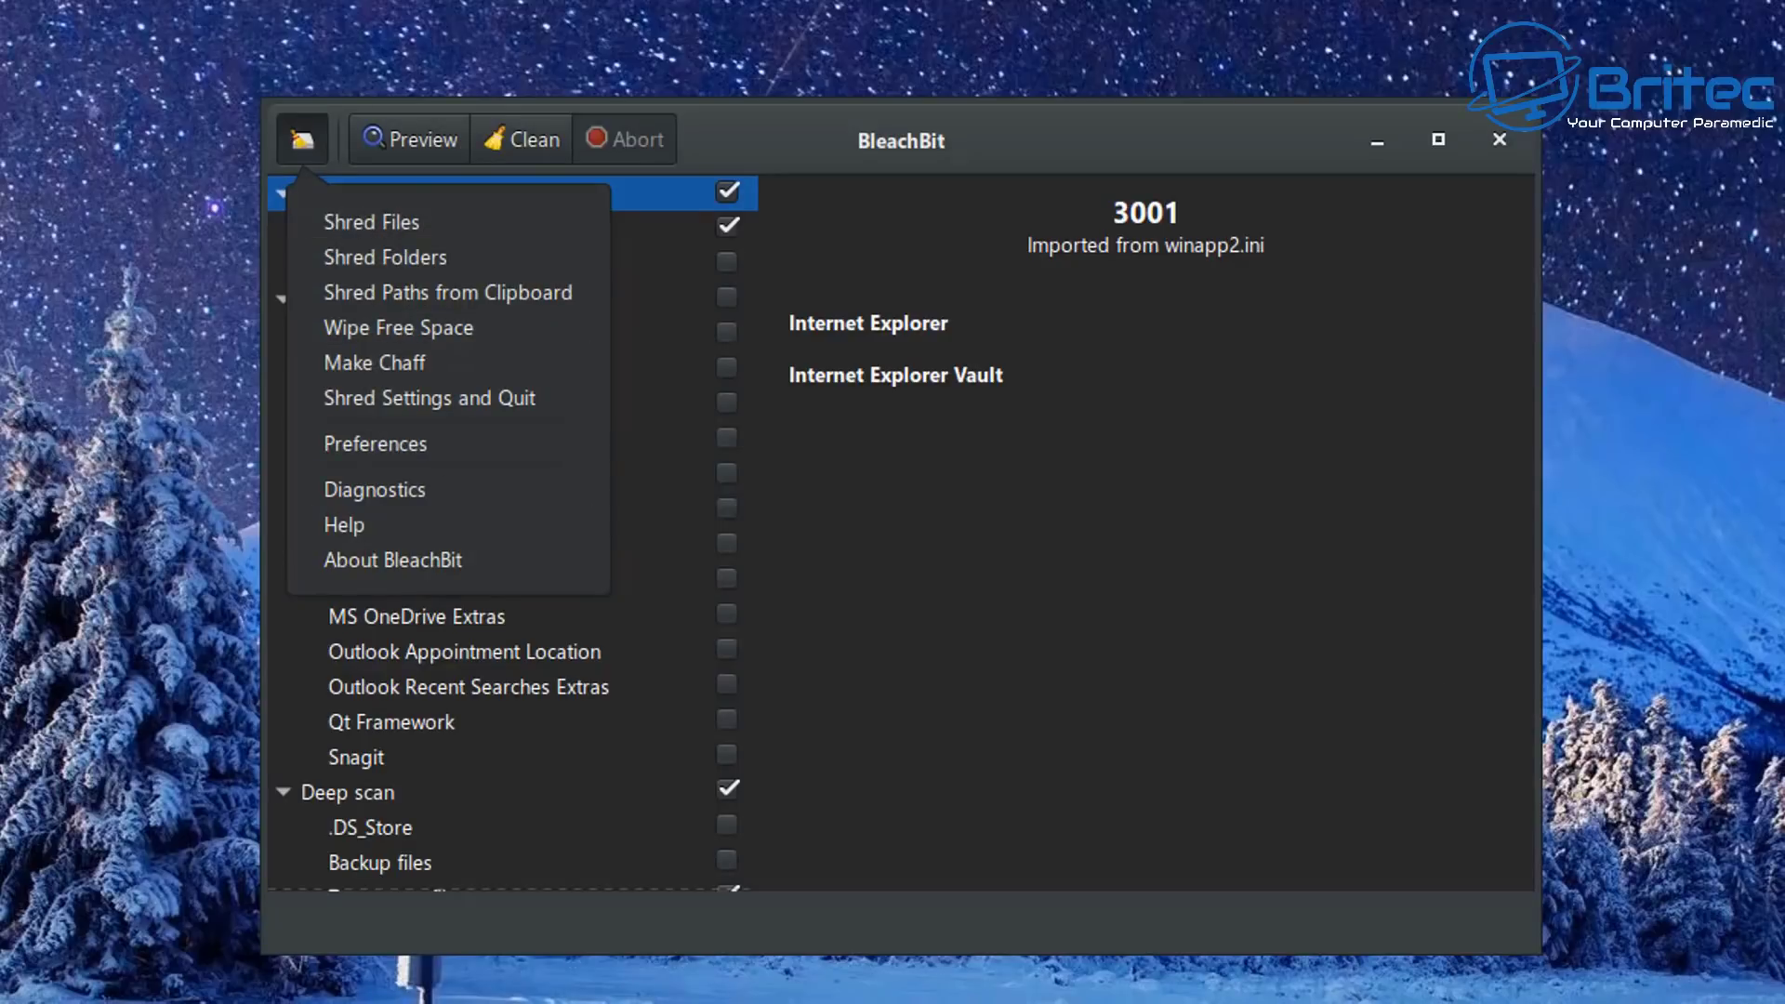
click(1298, 382)
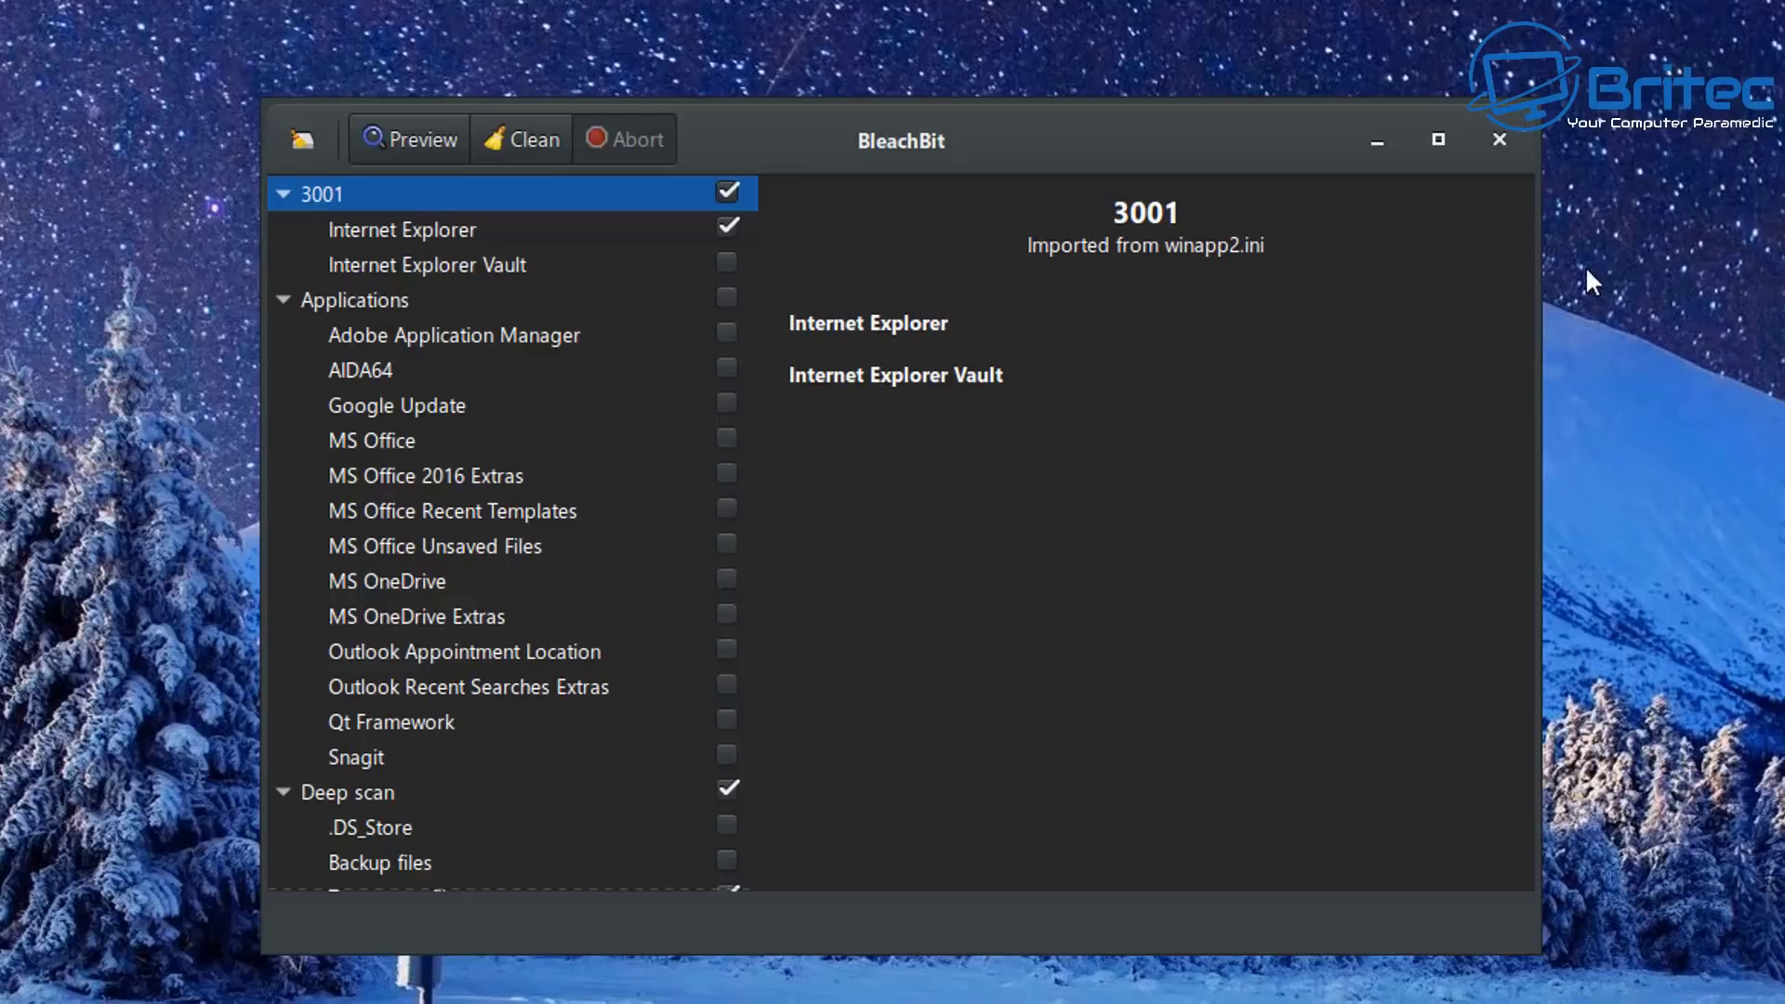
click(1498, 139)
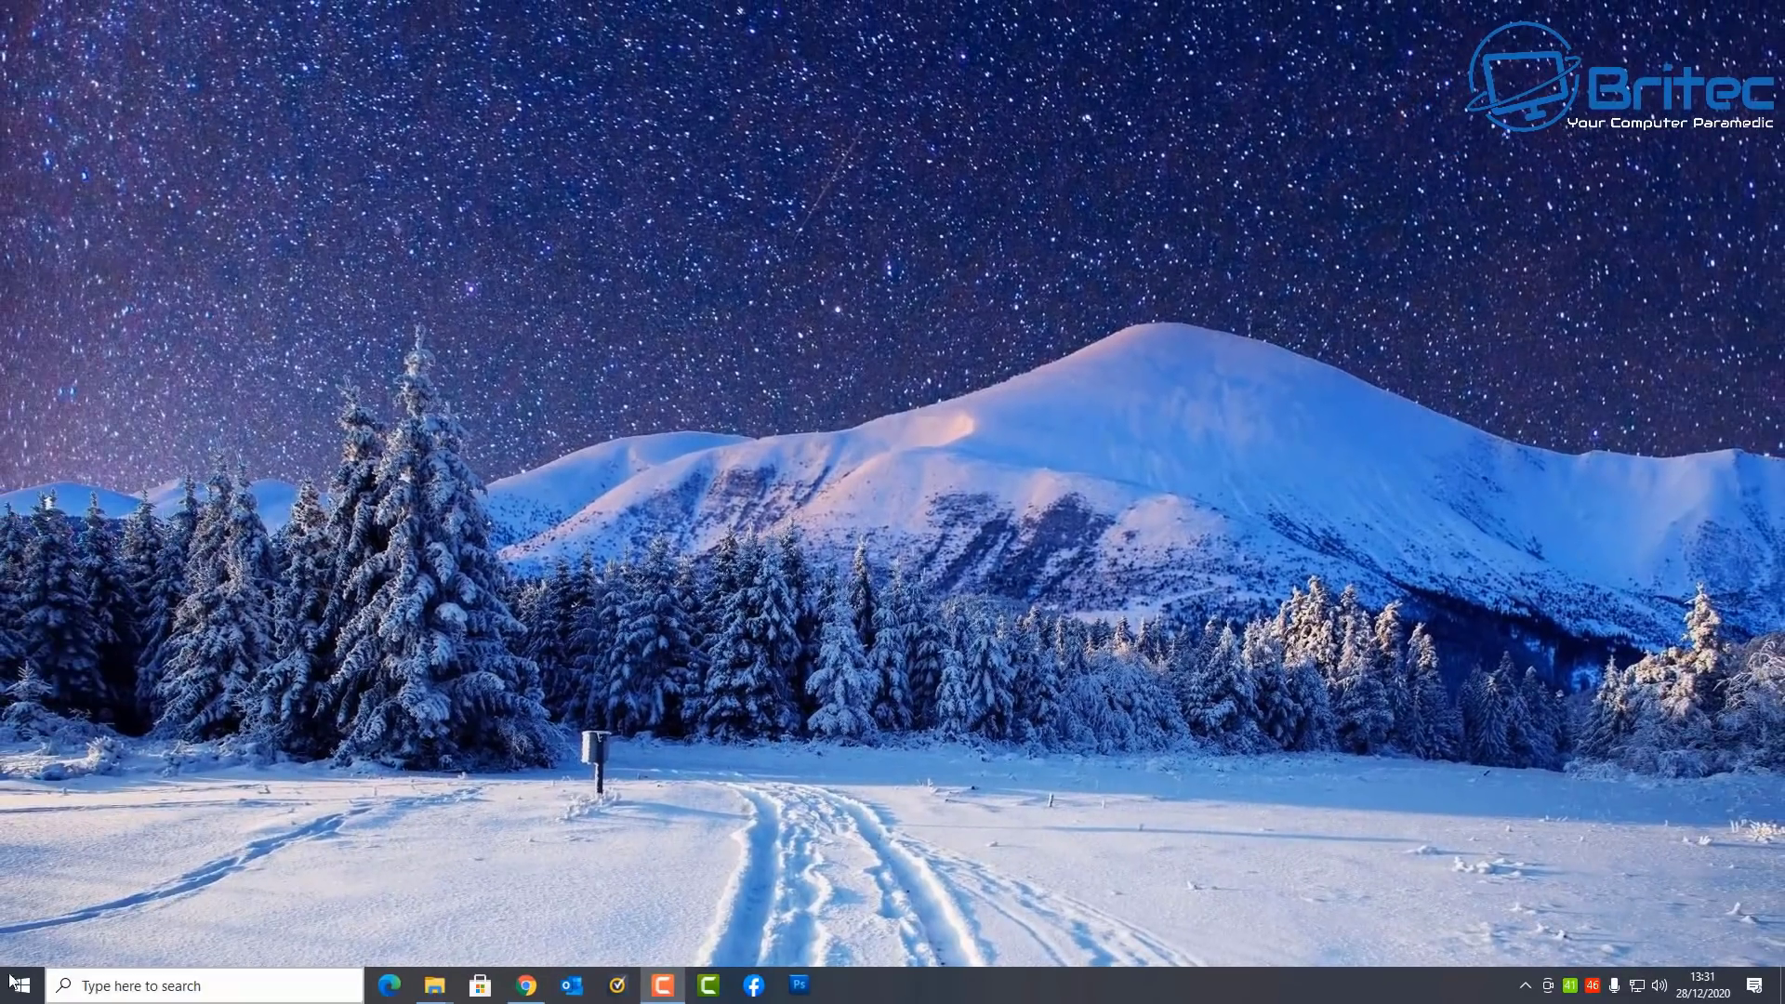
Step: Go to Settings > System > Storage and review the storage usage for drive C:
click(11, 981)
click(19, 898)
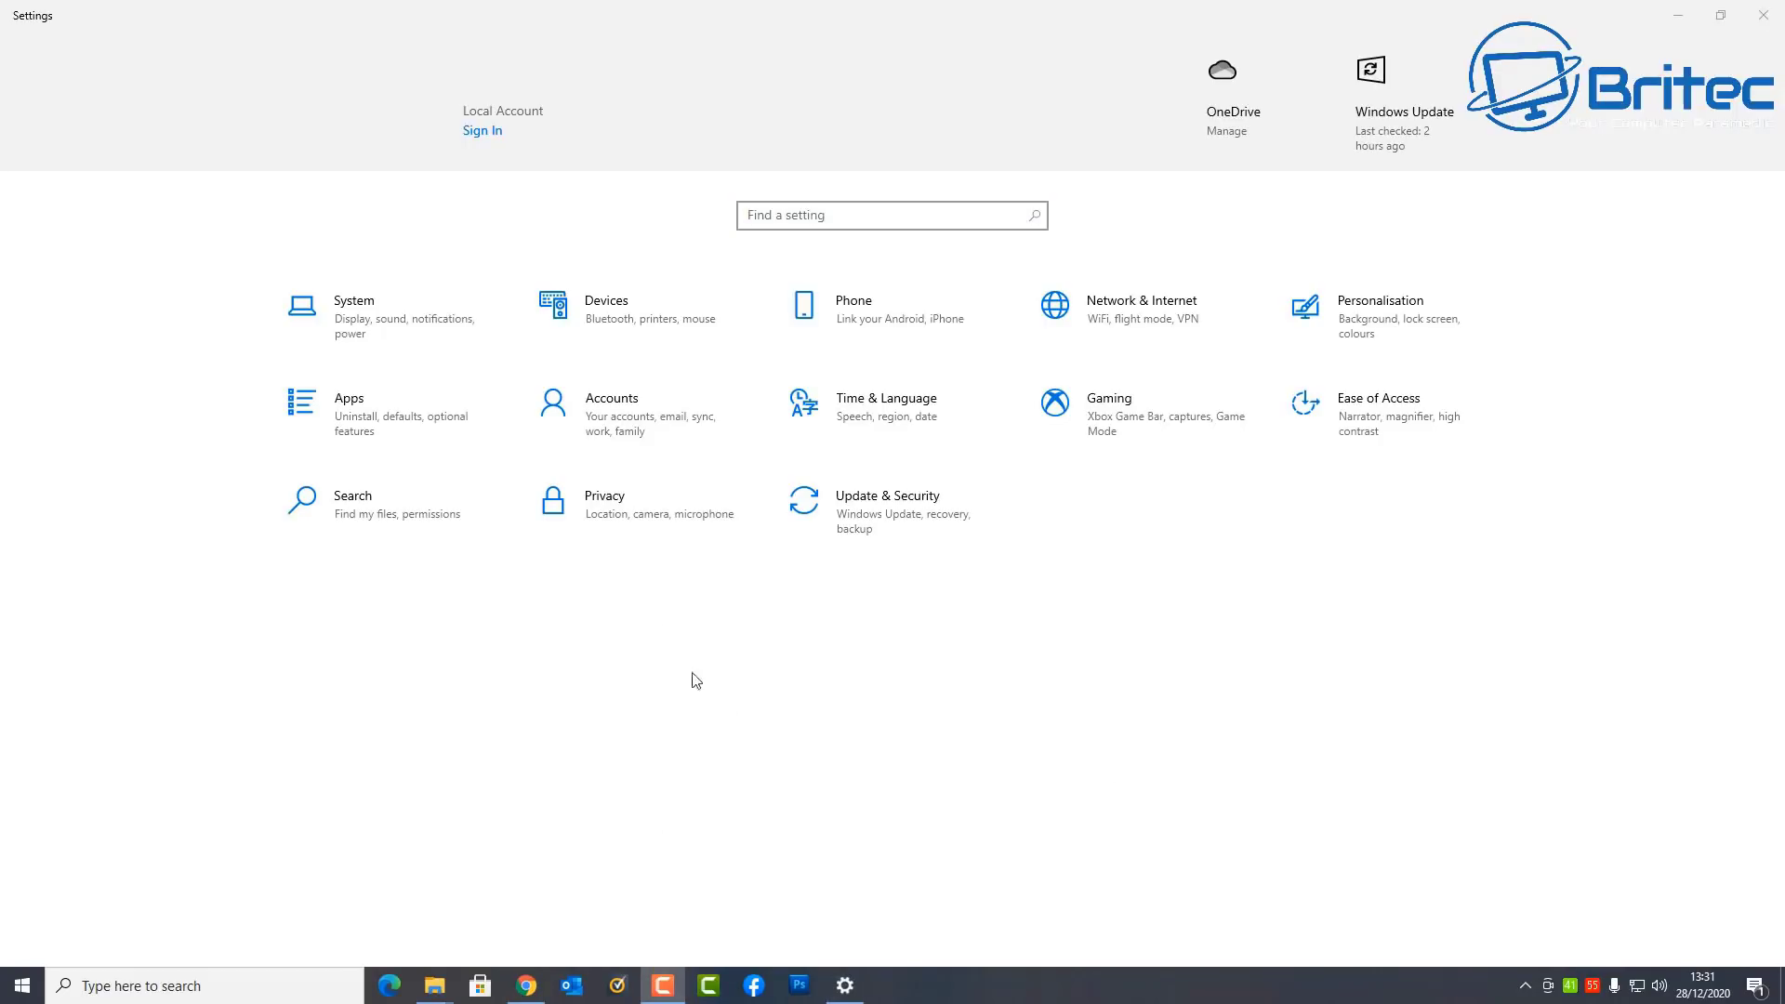
click(397, 318)
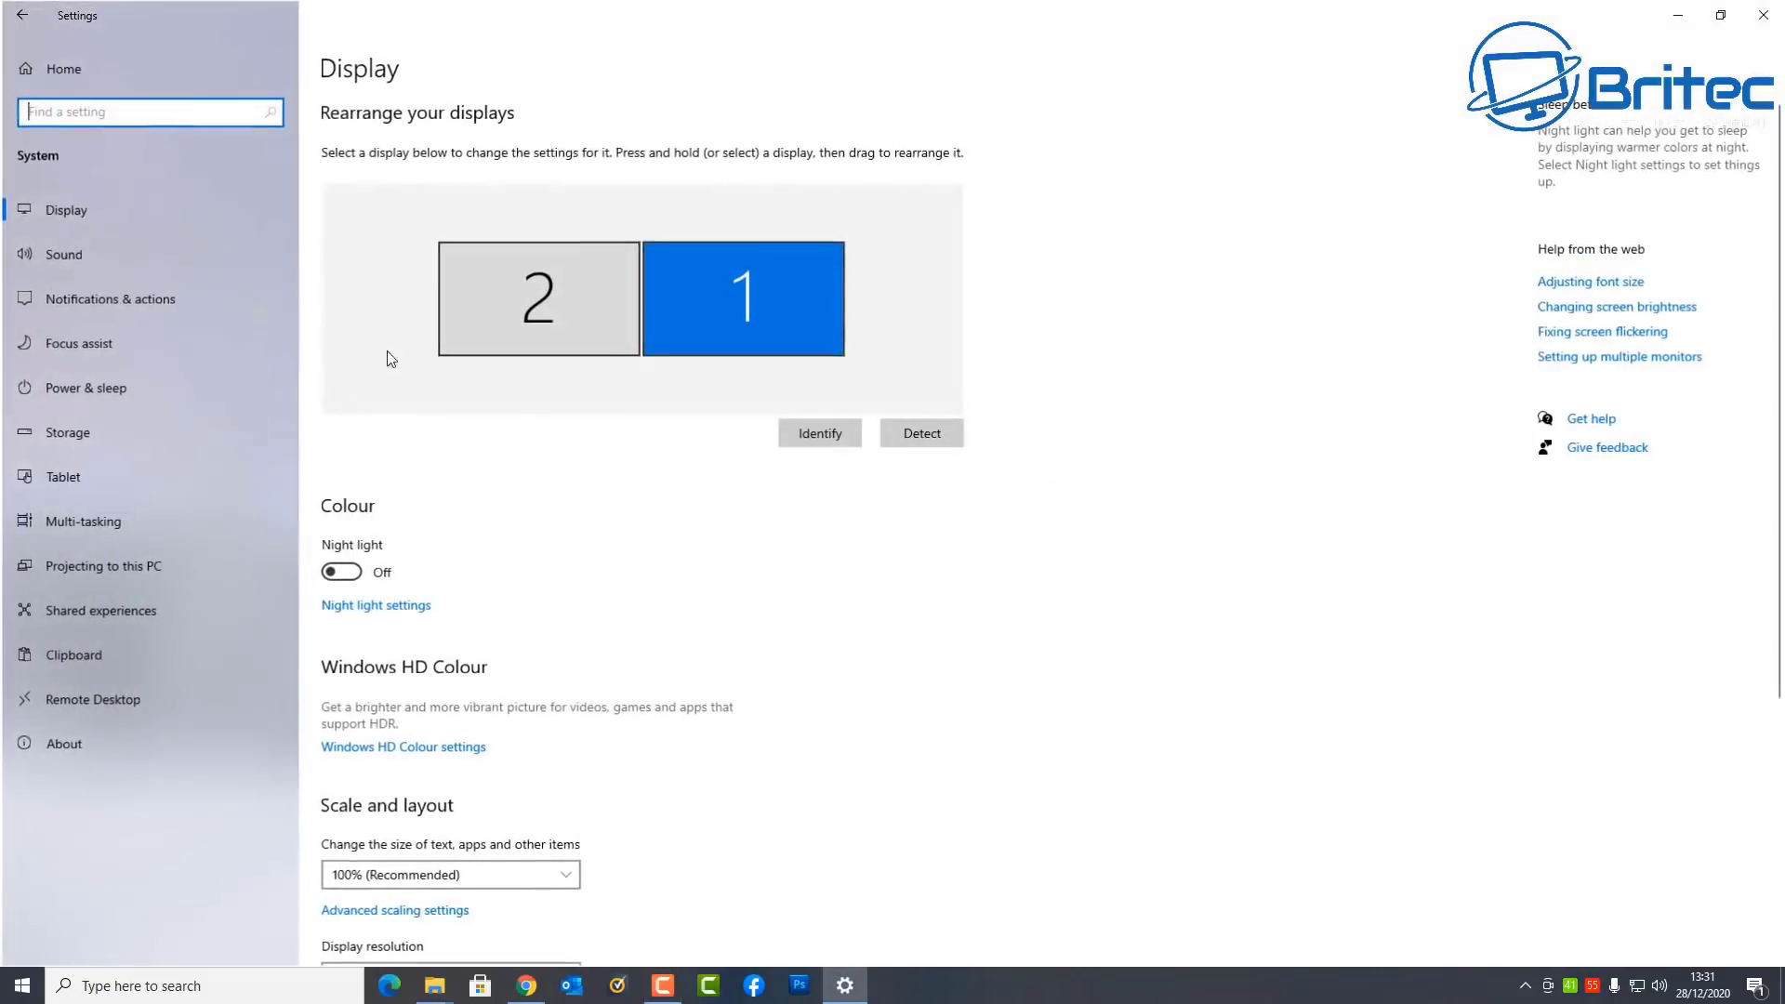
click(116, 442)
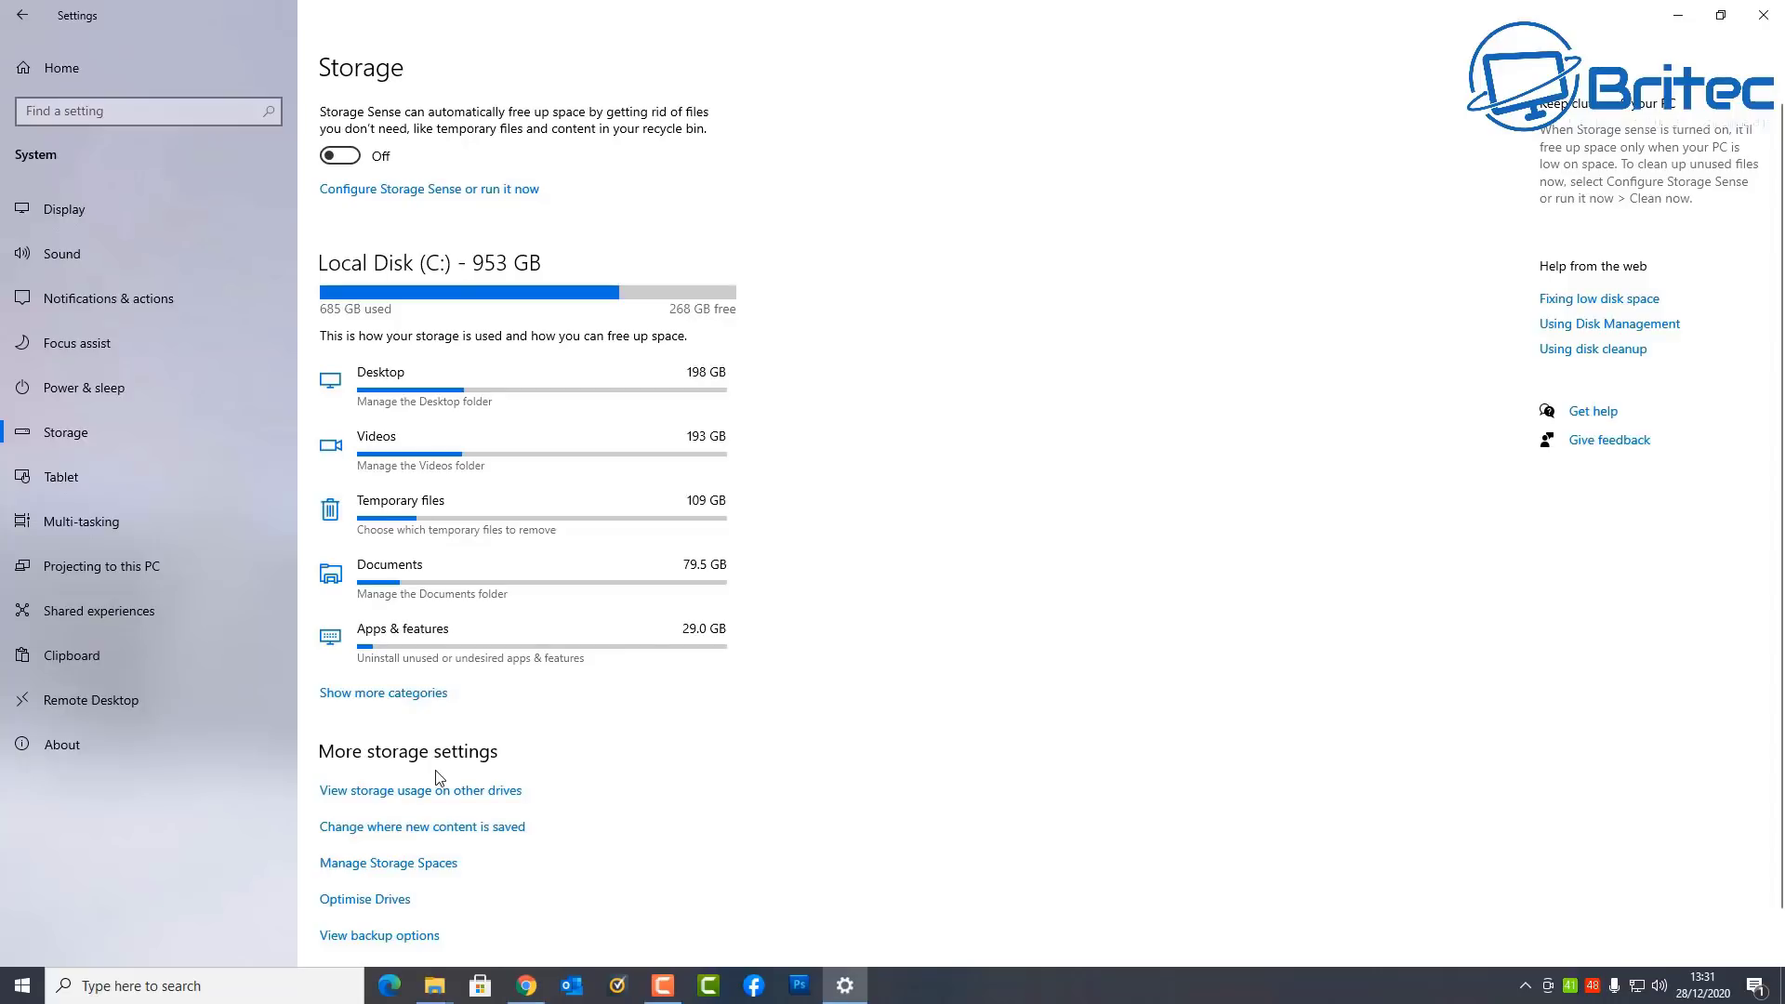
scroll(440, 777, down, 1)
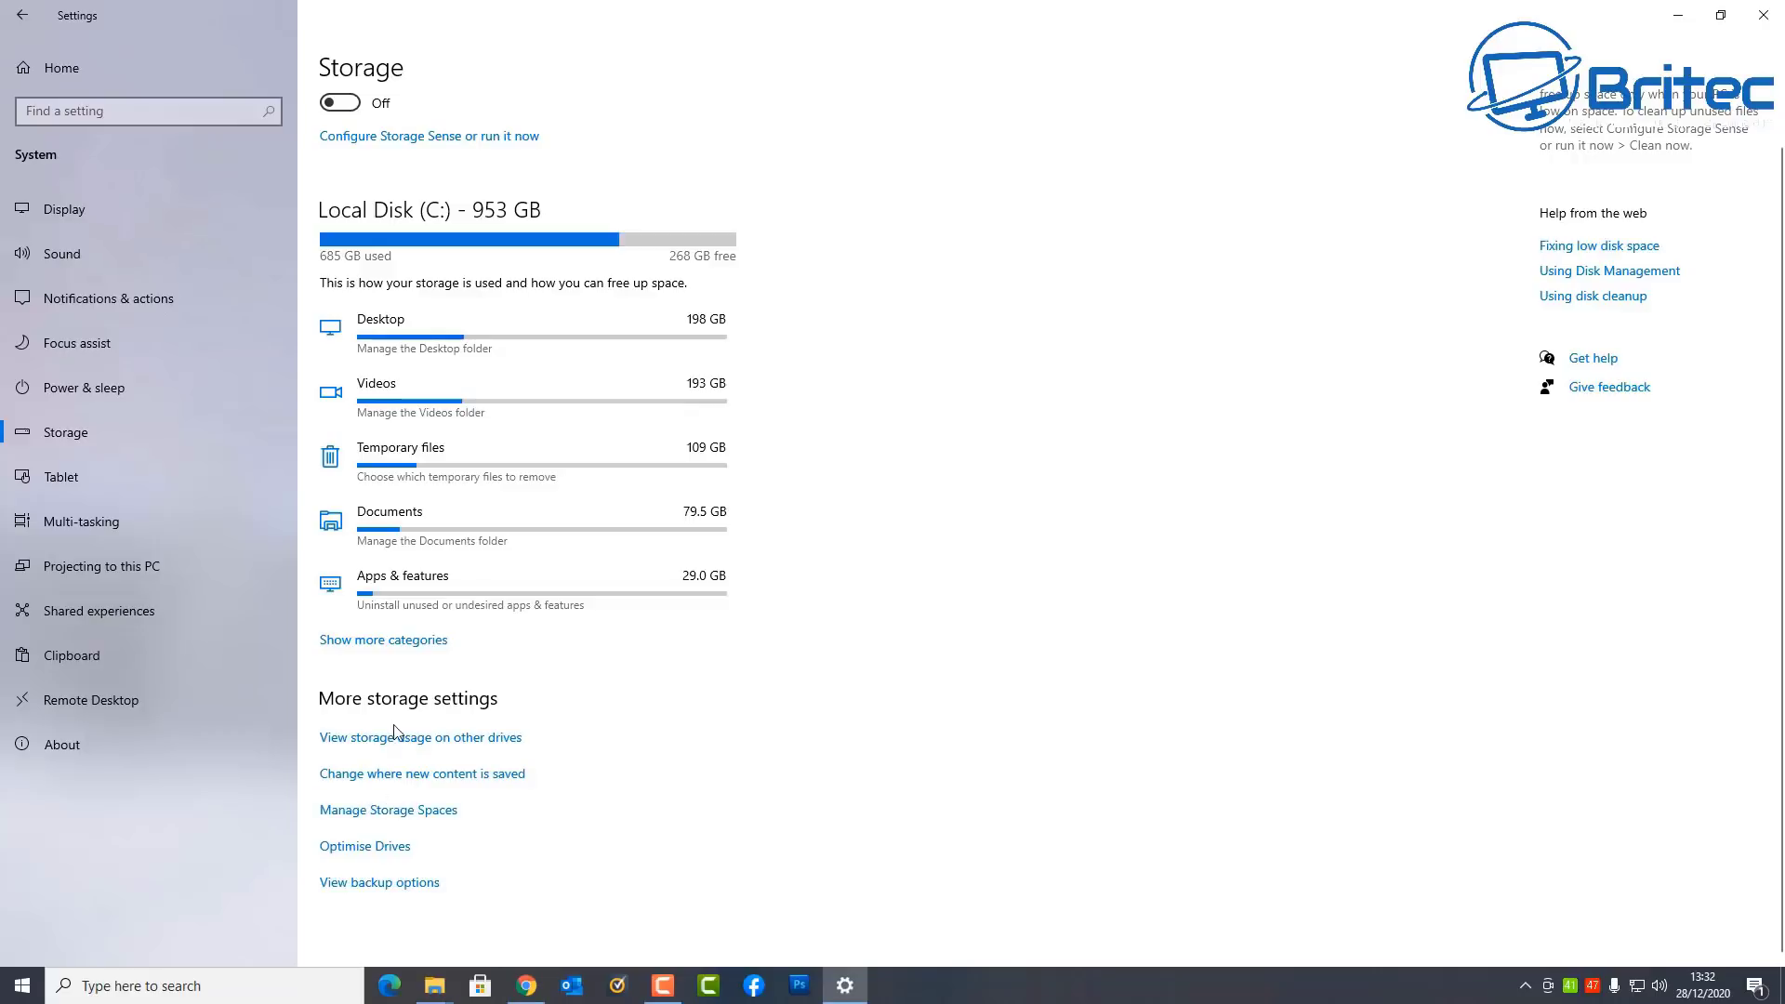
scroll(410, 674, up, 1)
Step: Preview Storage Sense's low-disk-space schedule and Never Downloads cleanup, then switch it off and return to Storage
click(383, 183)
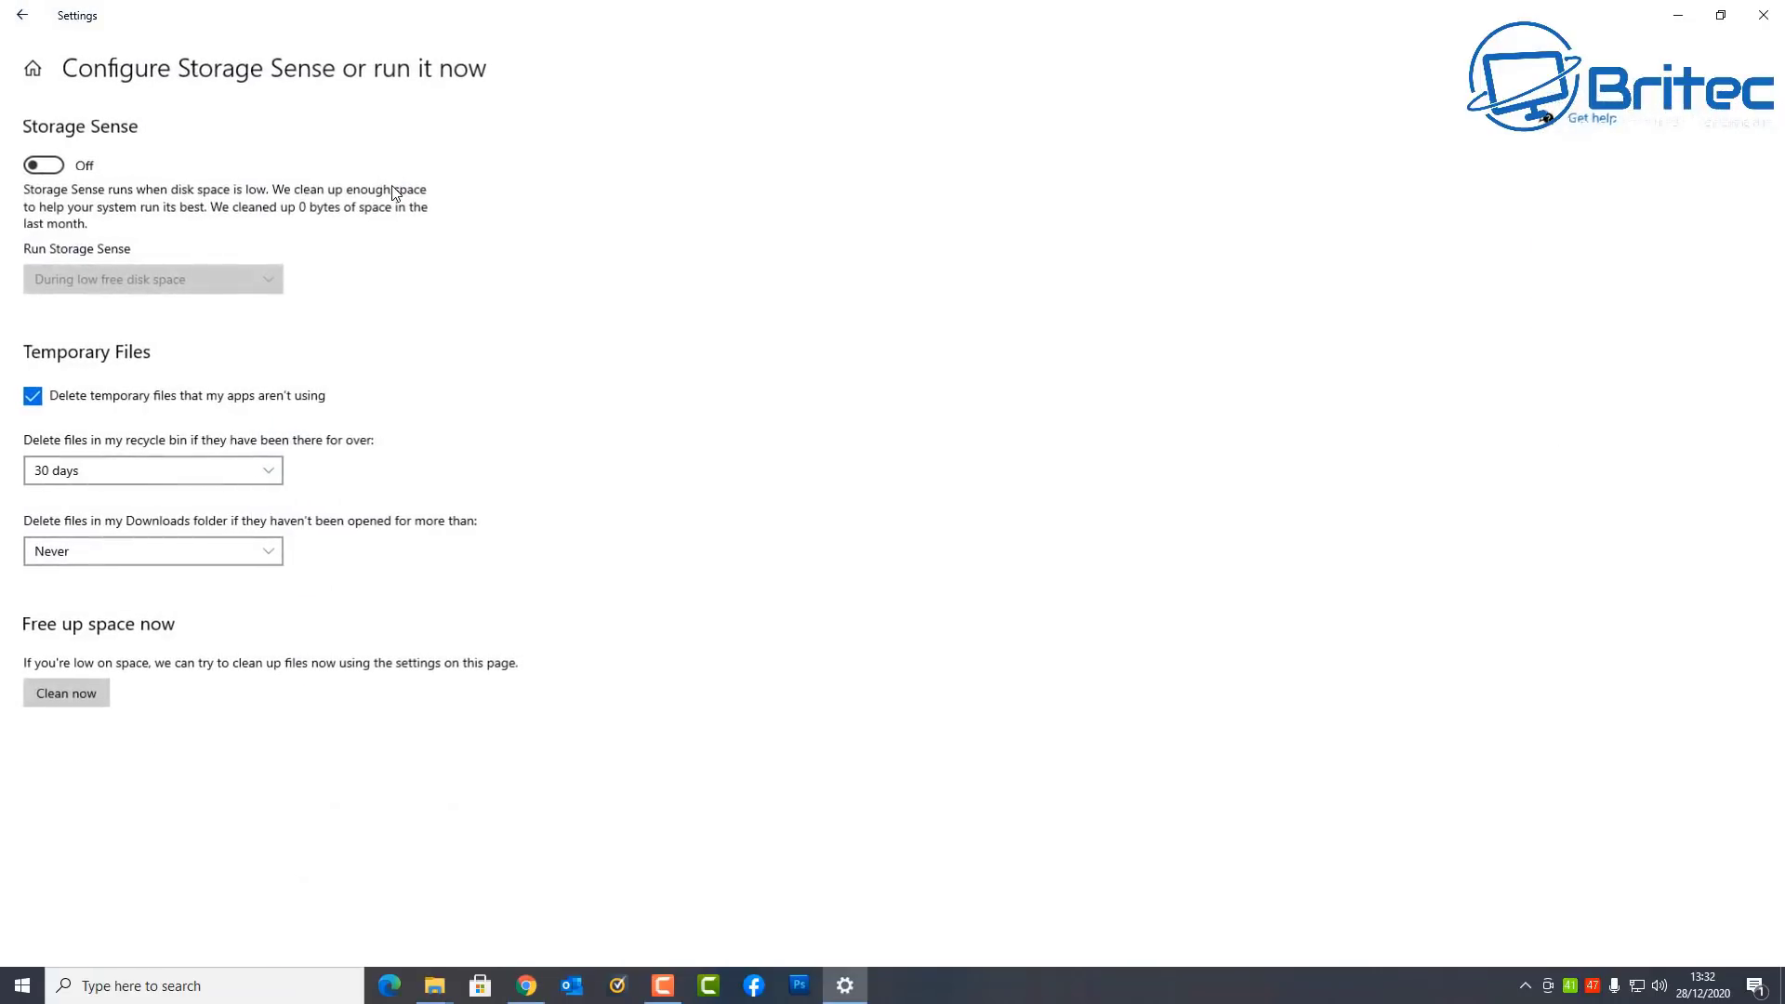
click(45, 166)
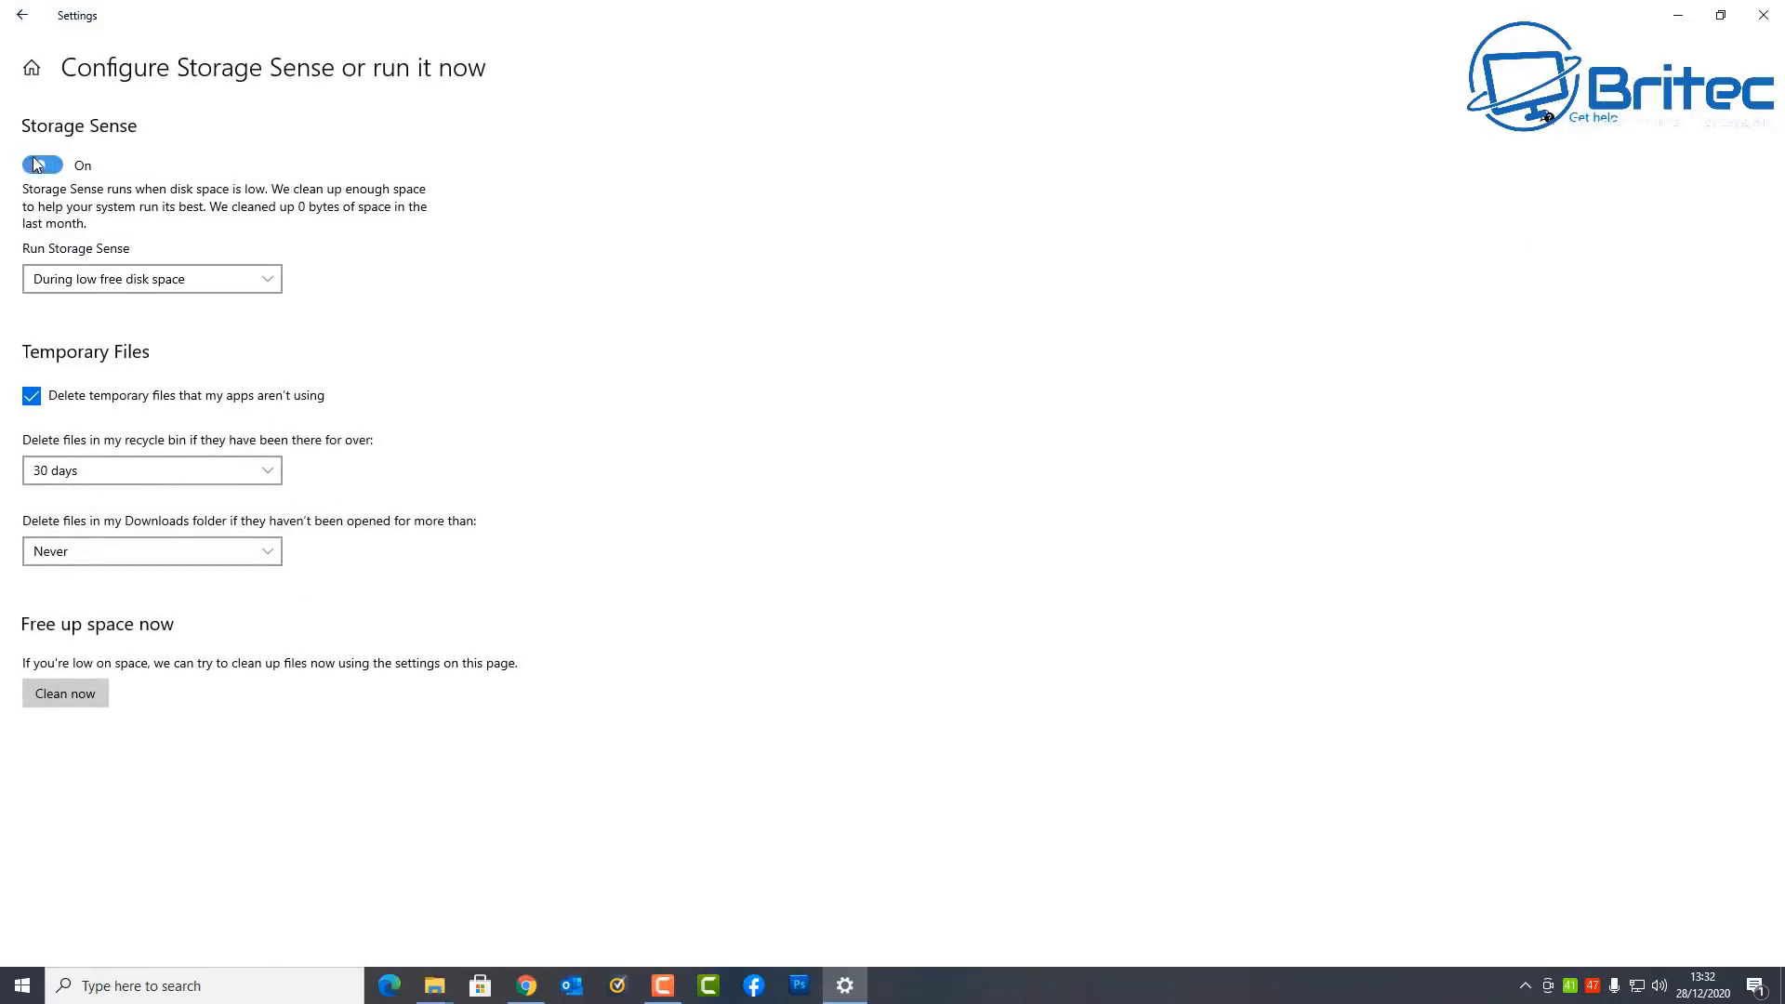
click(205, 282)
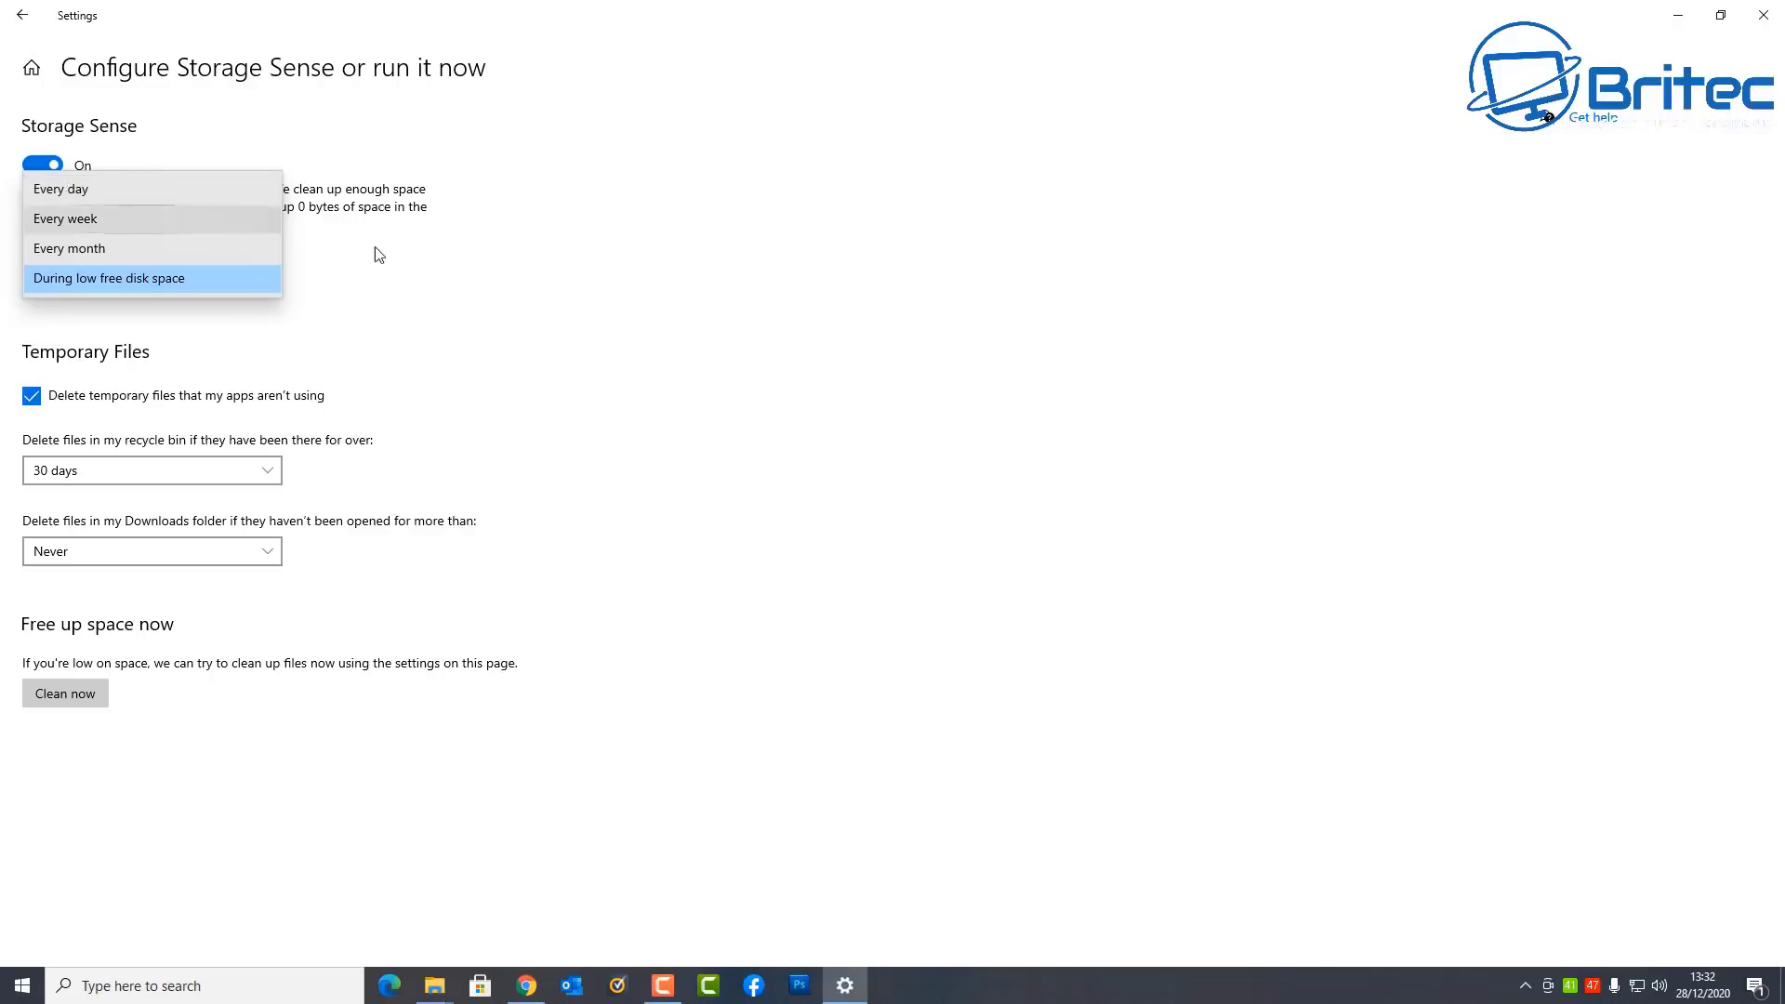
click(167, 279)
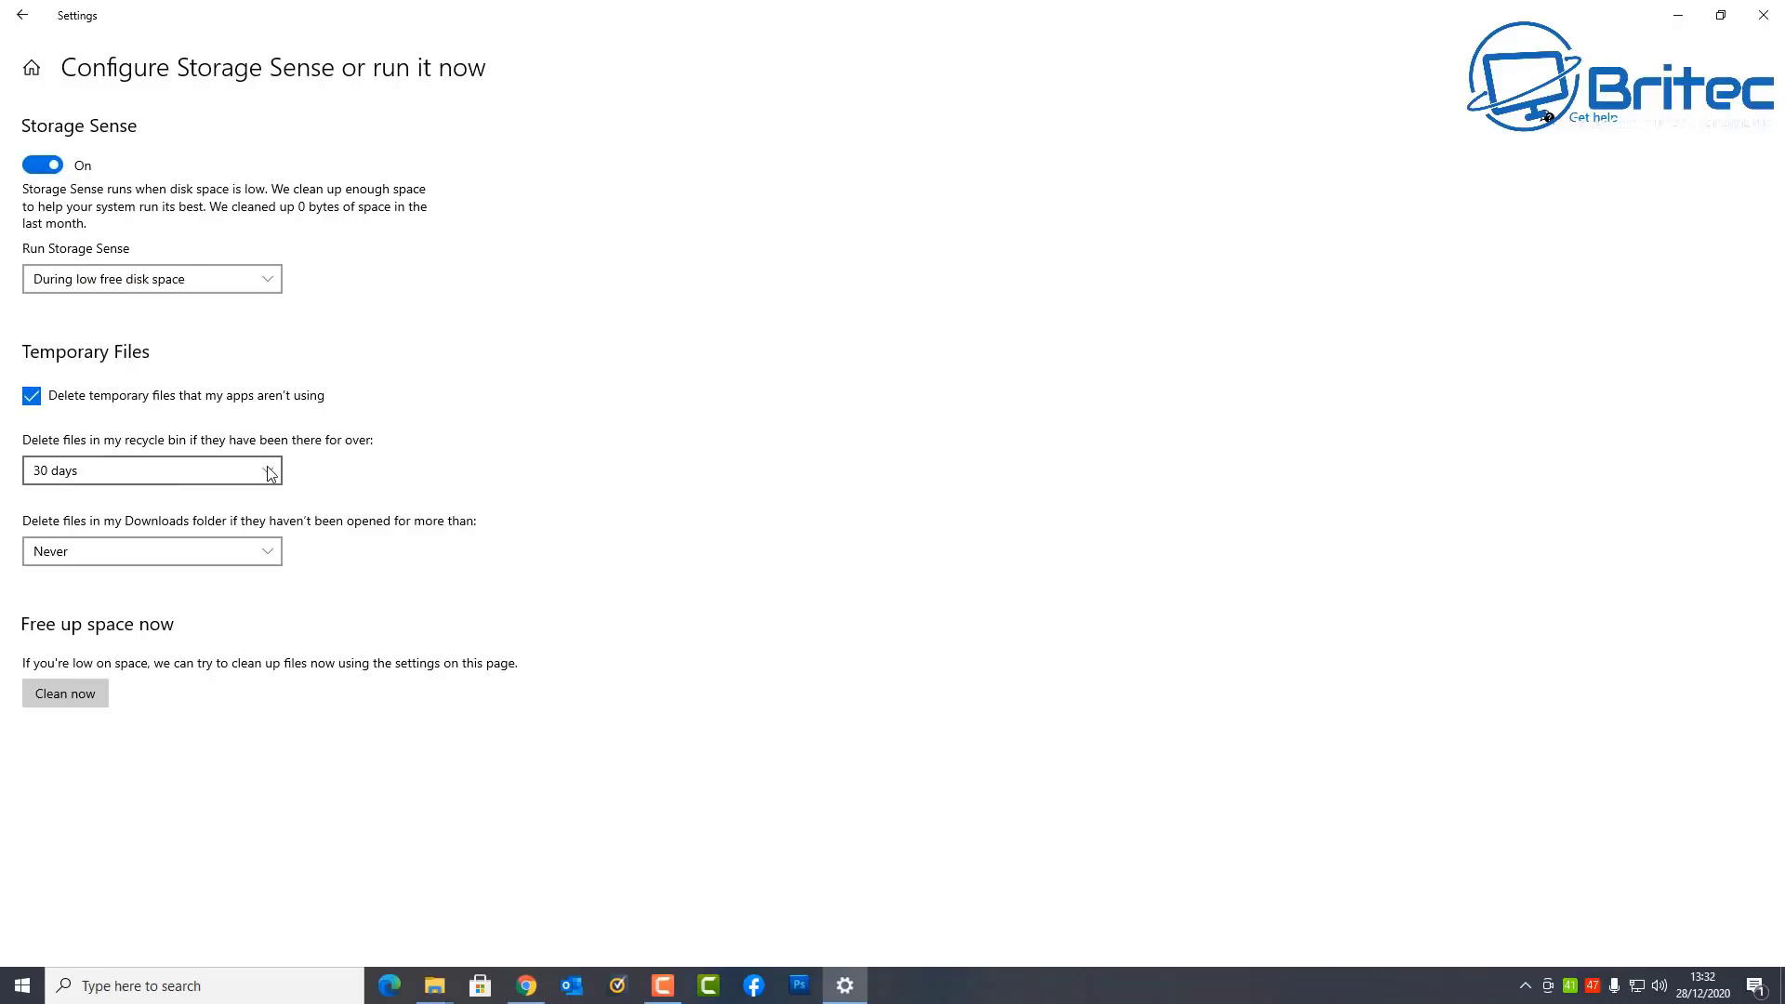
click(266, 555)
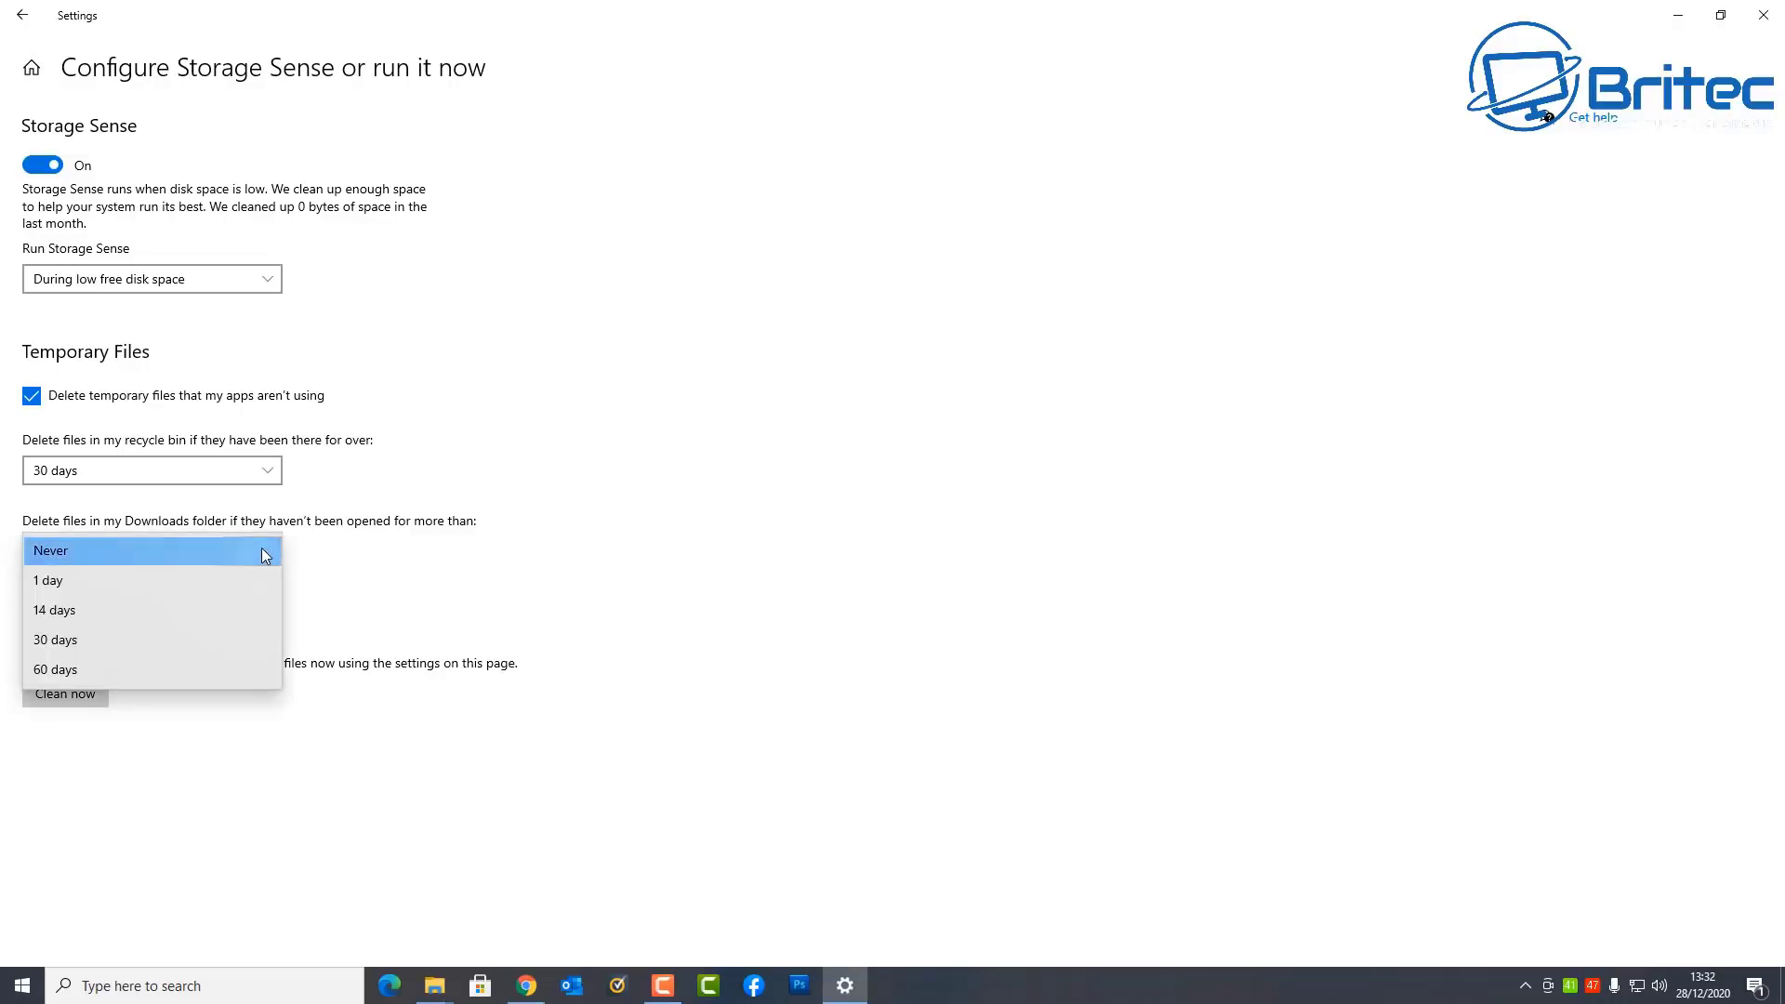
click(263, 552)
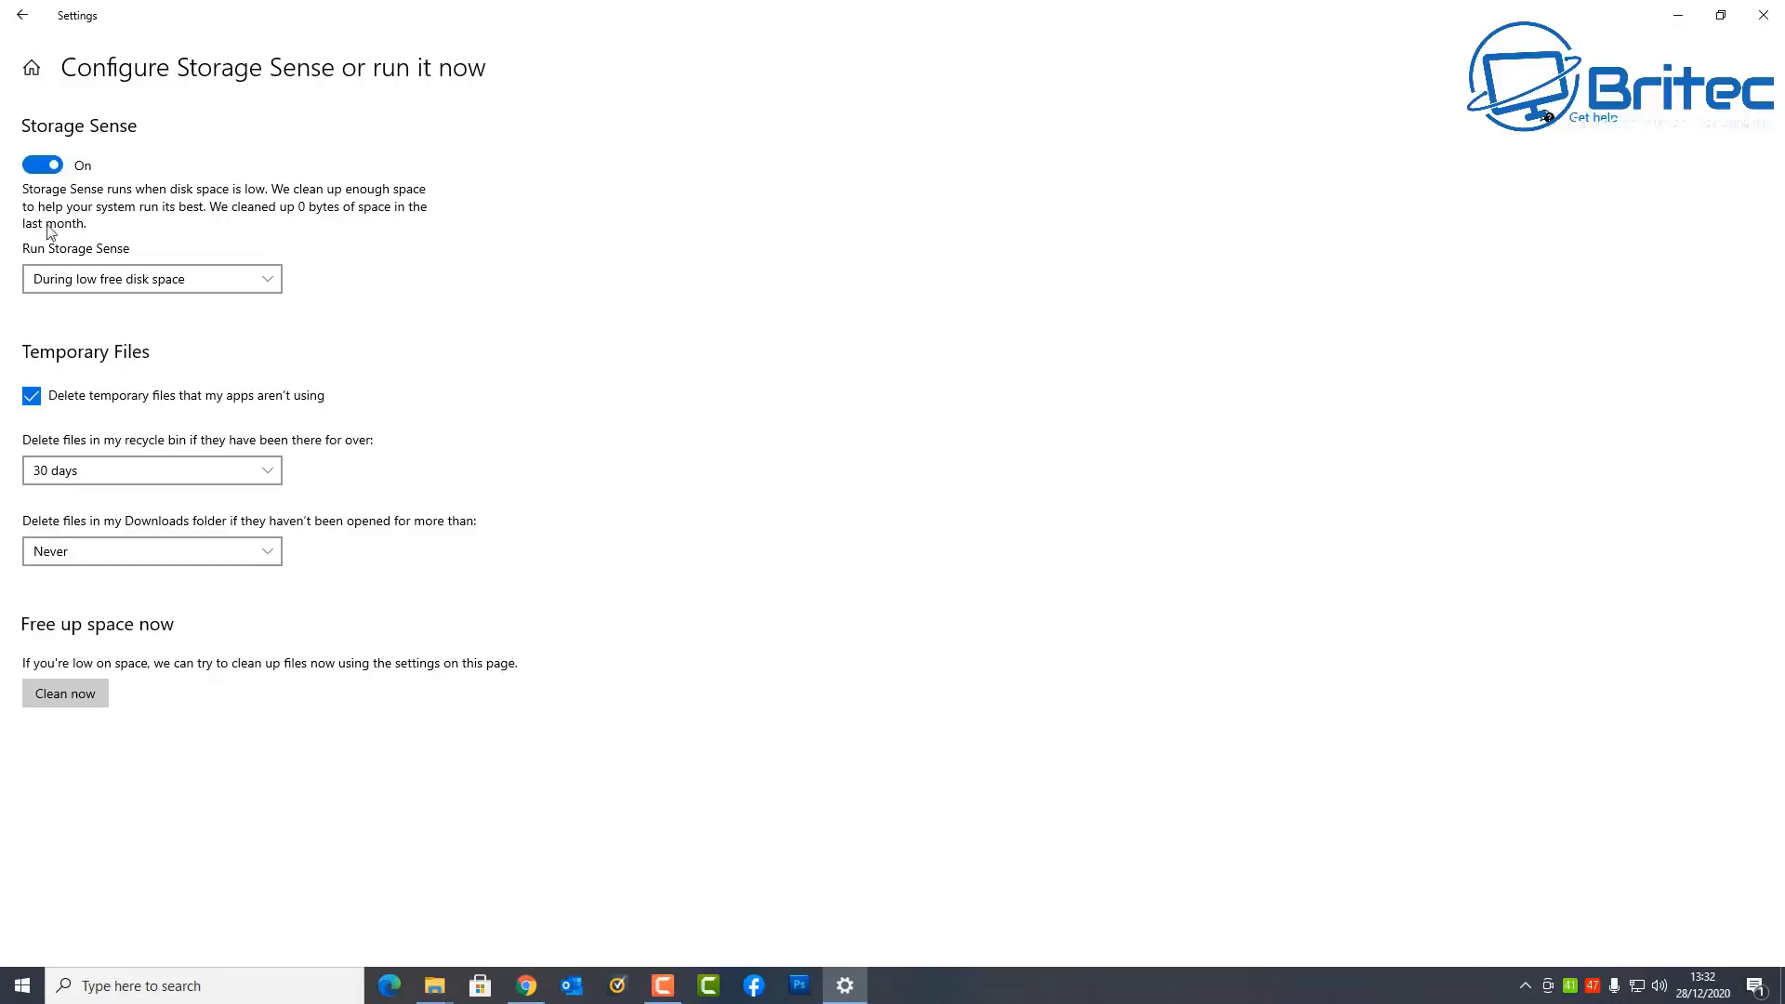
click(31, 167)
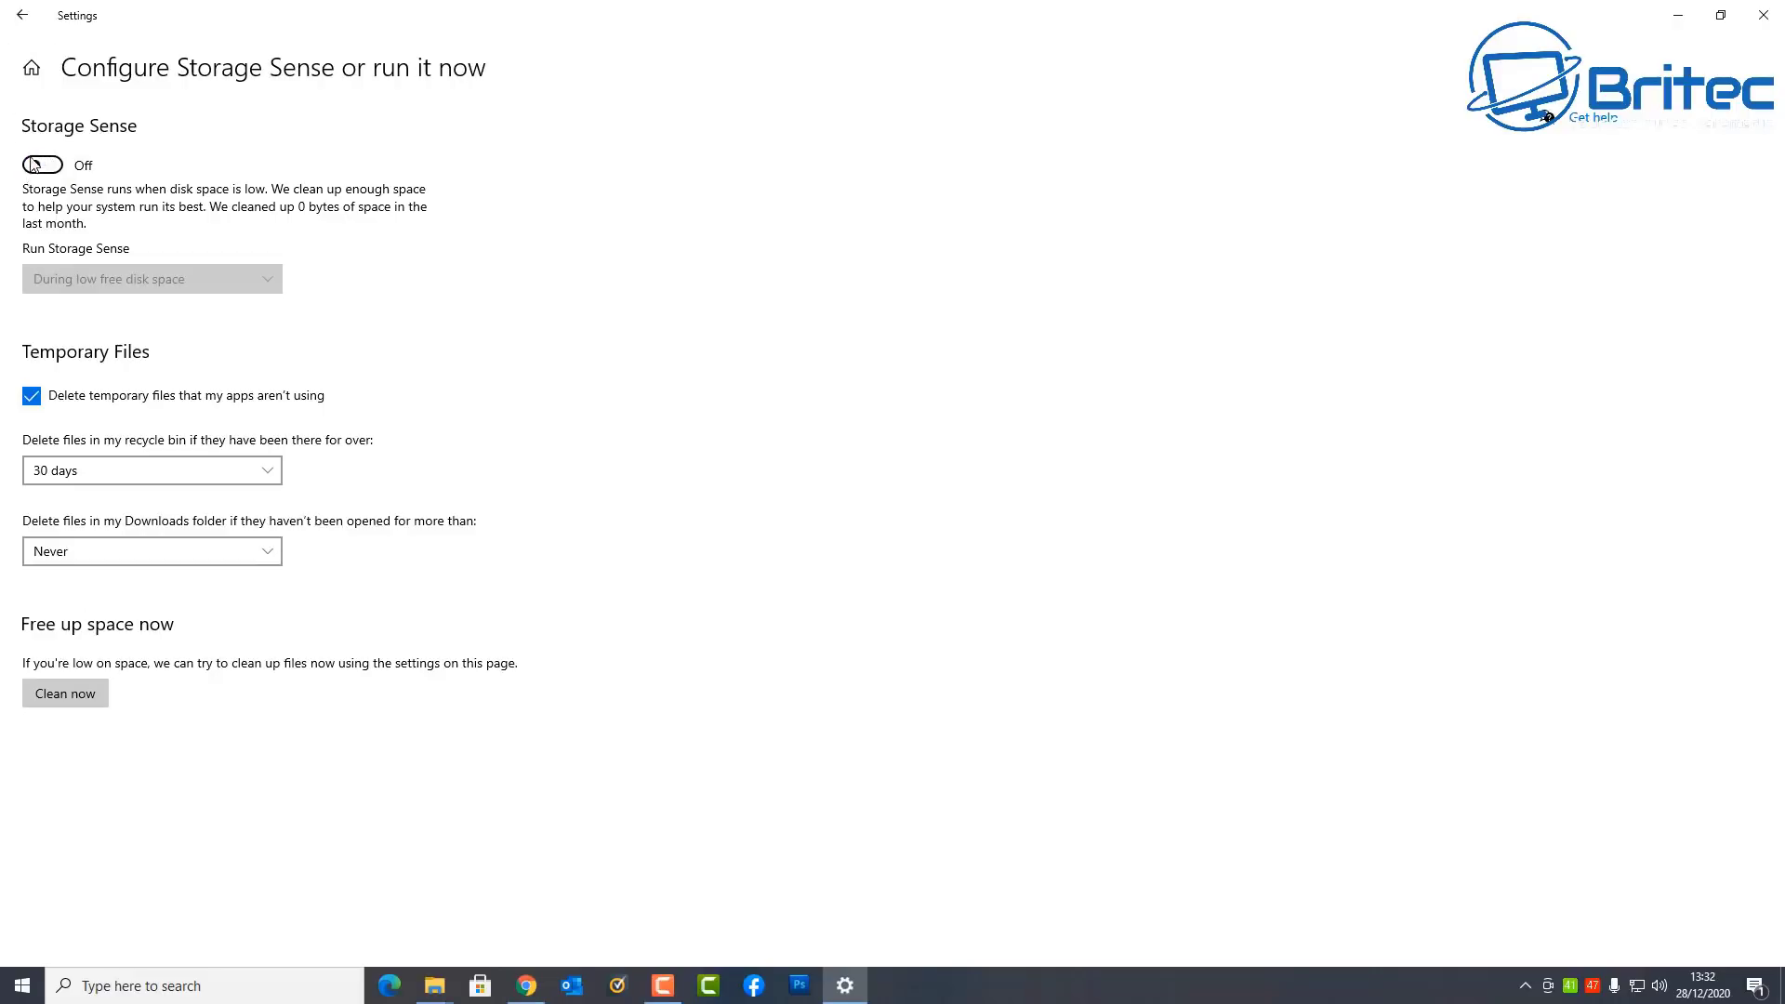
click(19, 26)
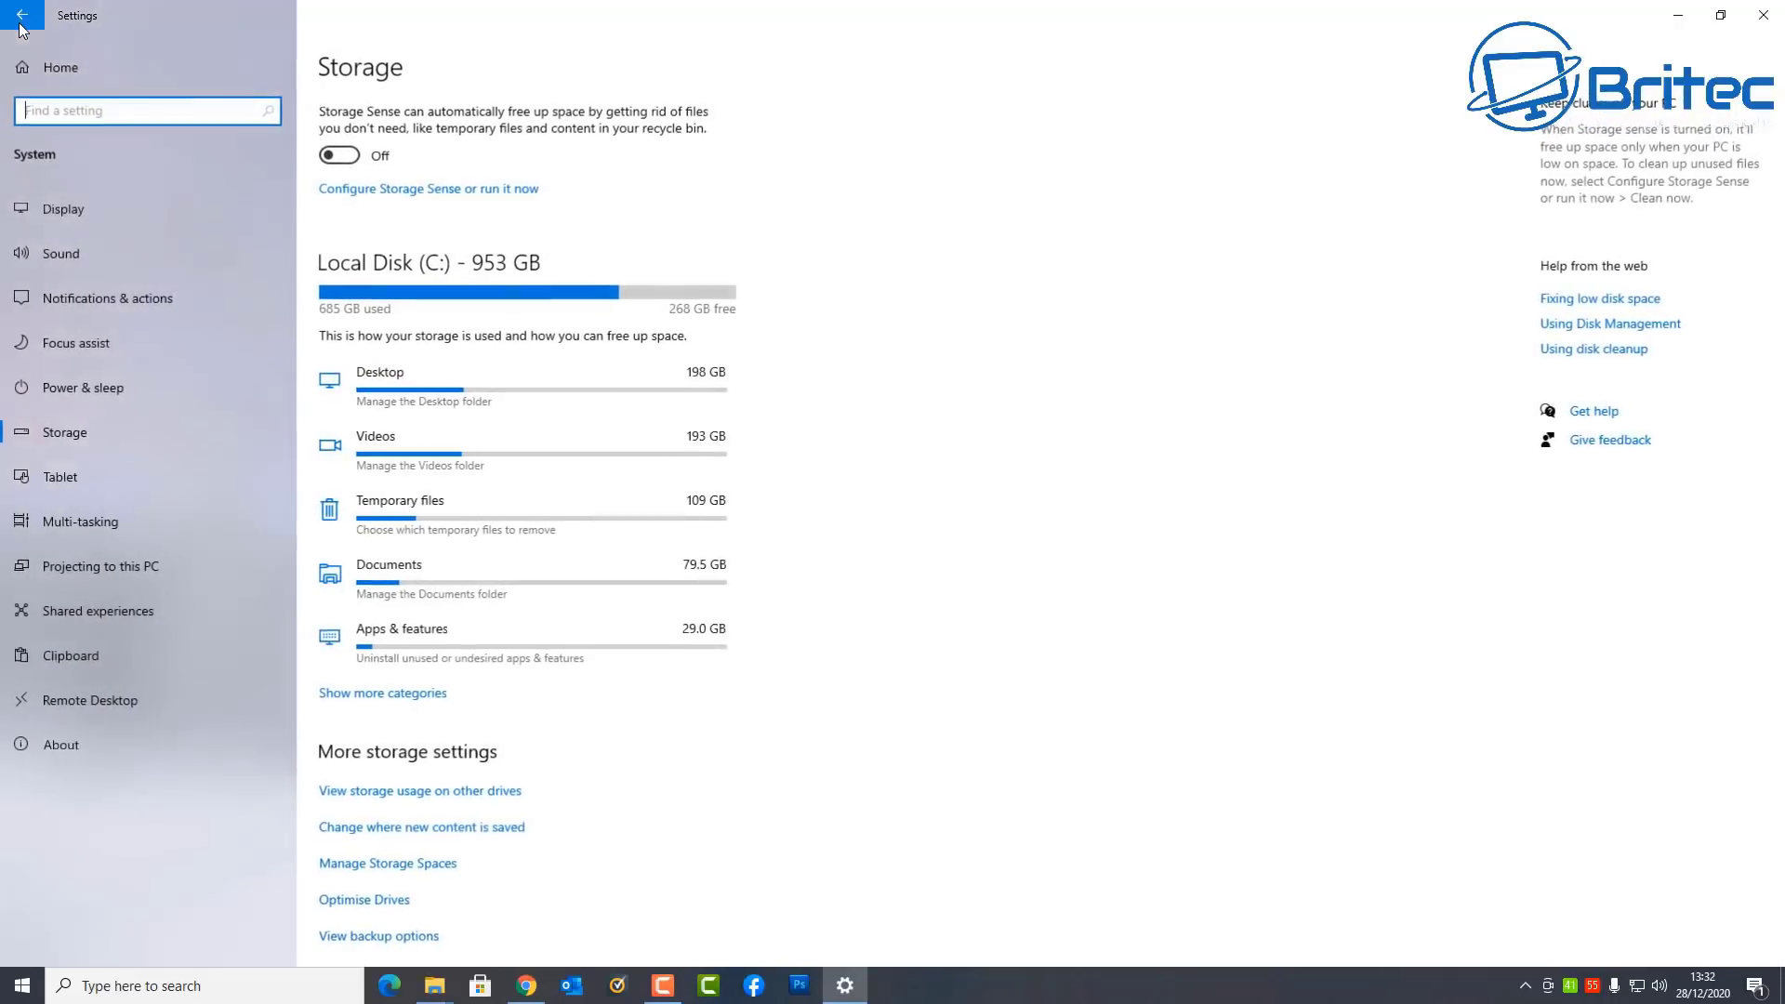
Step: Close Settings and launch Disk Clean-up via a 'clean' search, scanning drive C:
click(1763, 15)
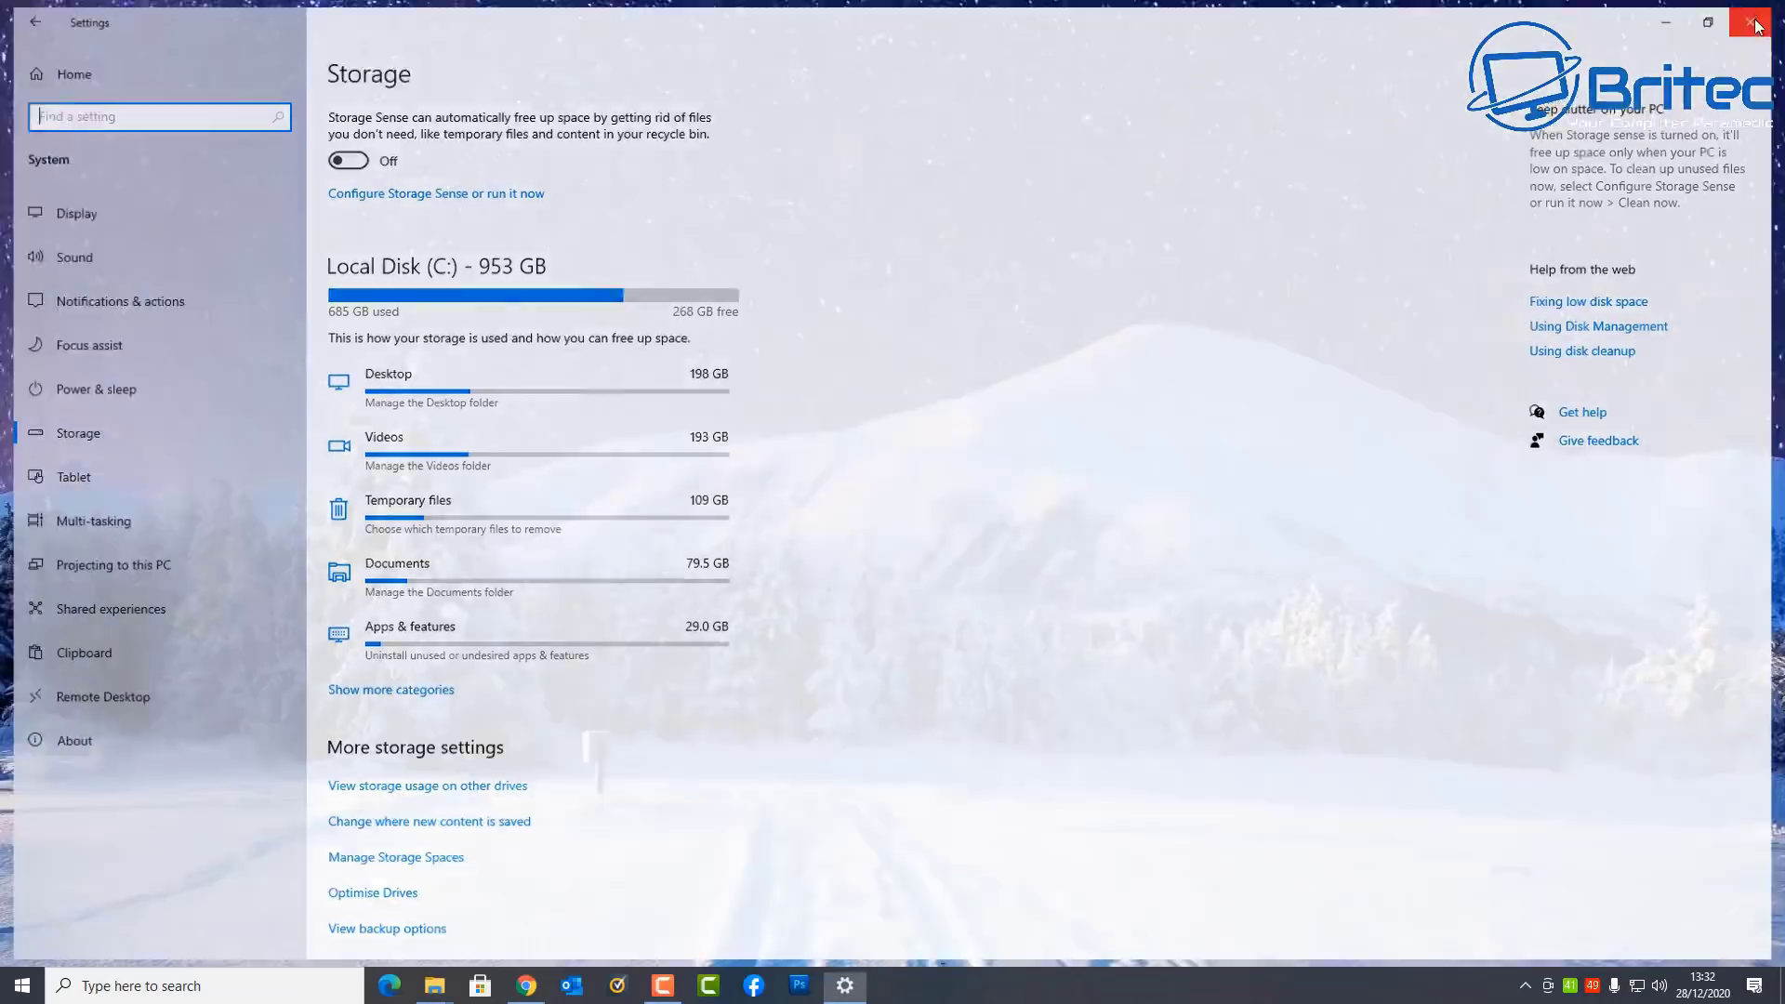
click(224, 987)
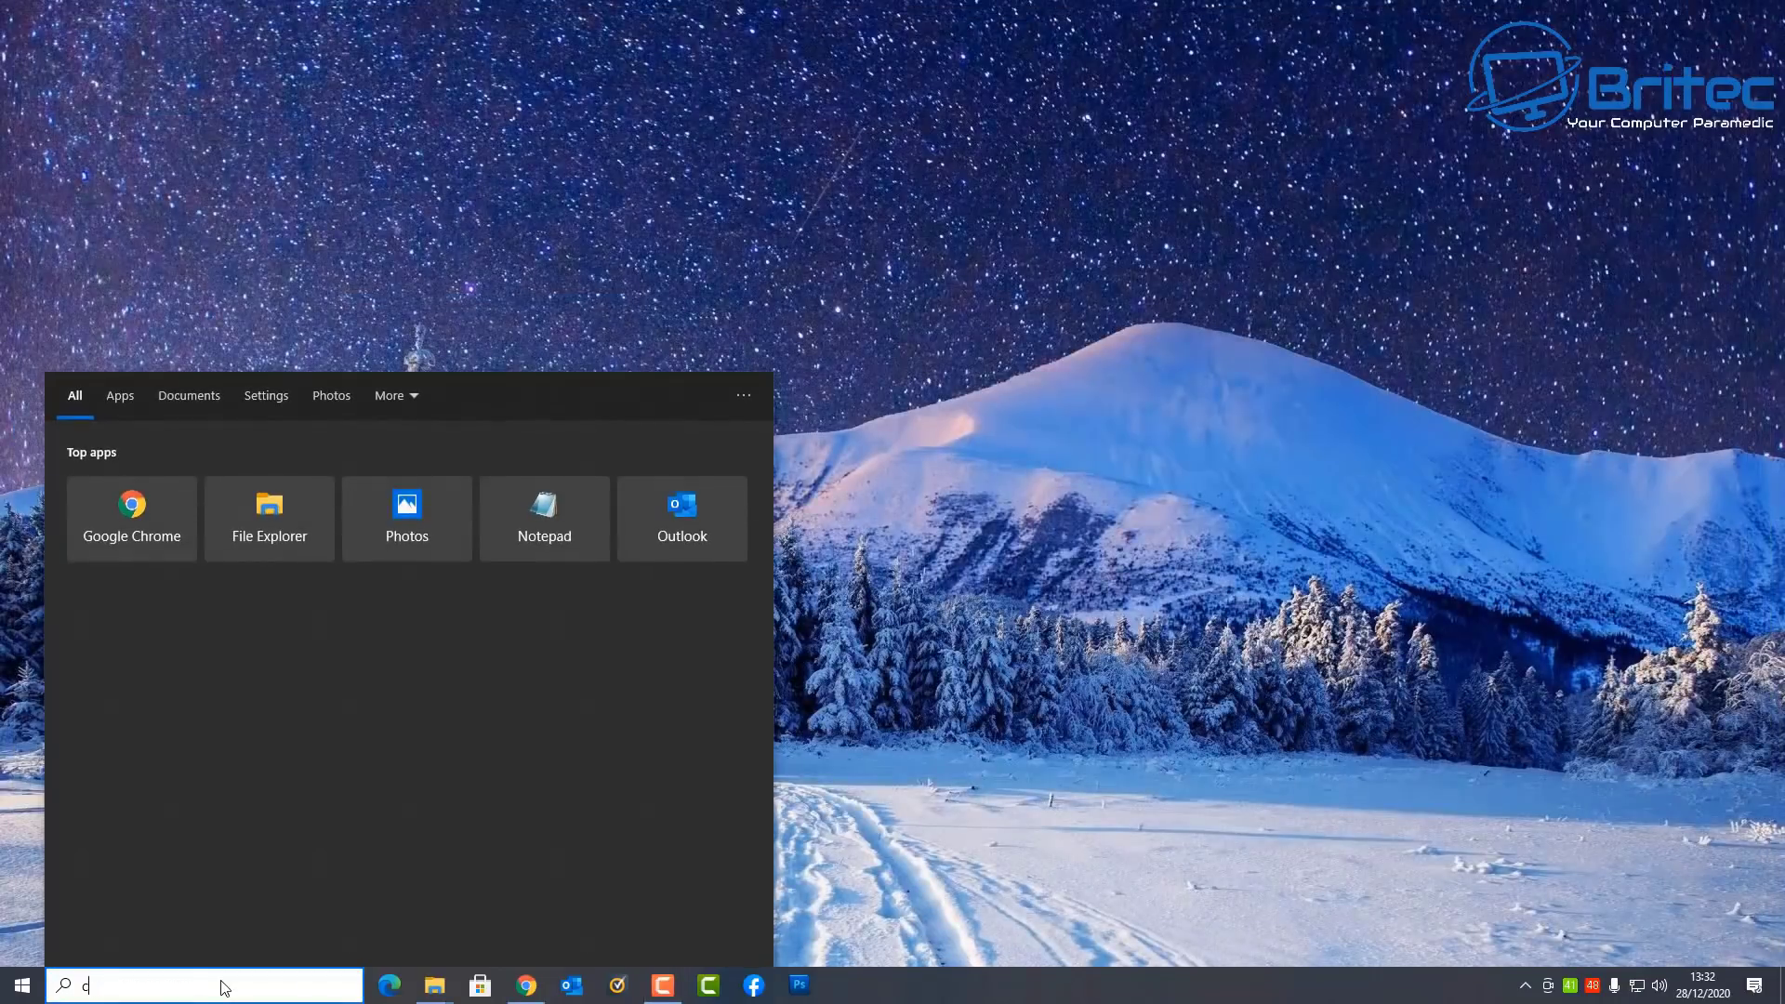
text(clean)
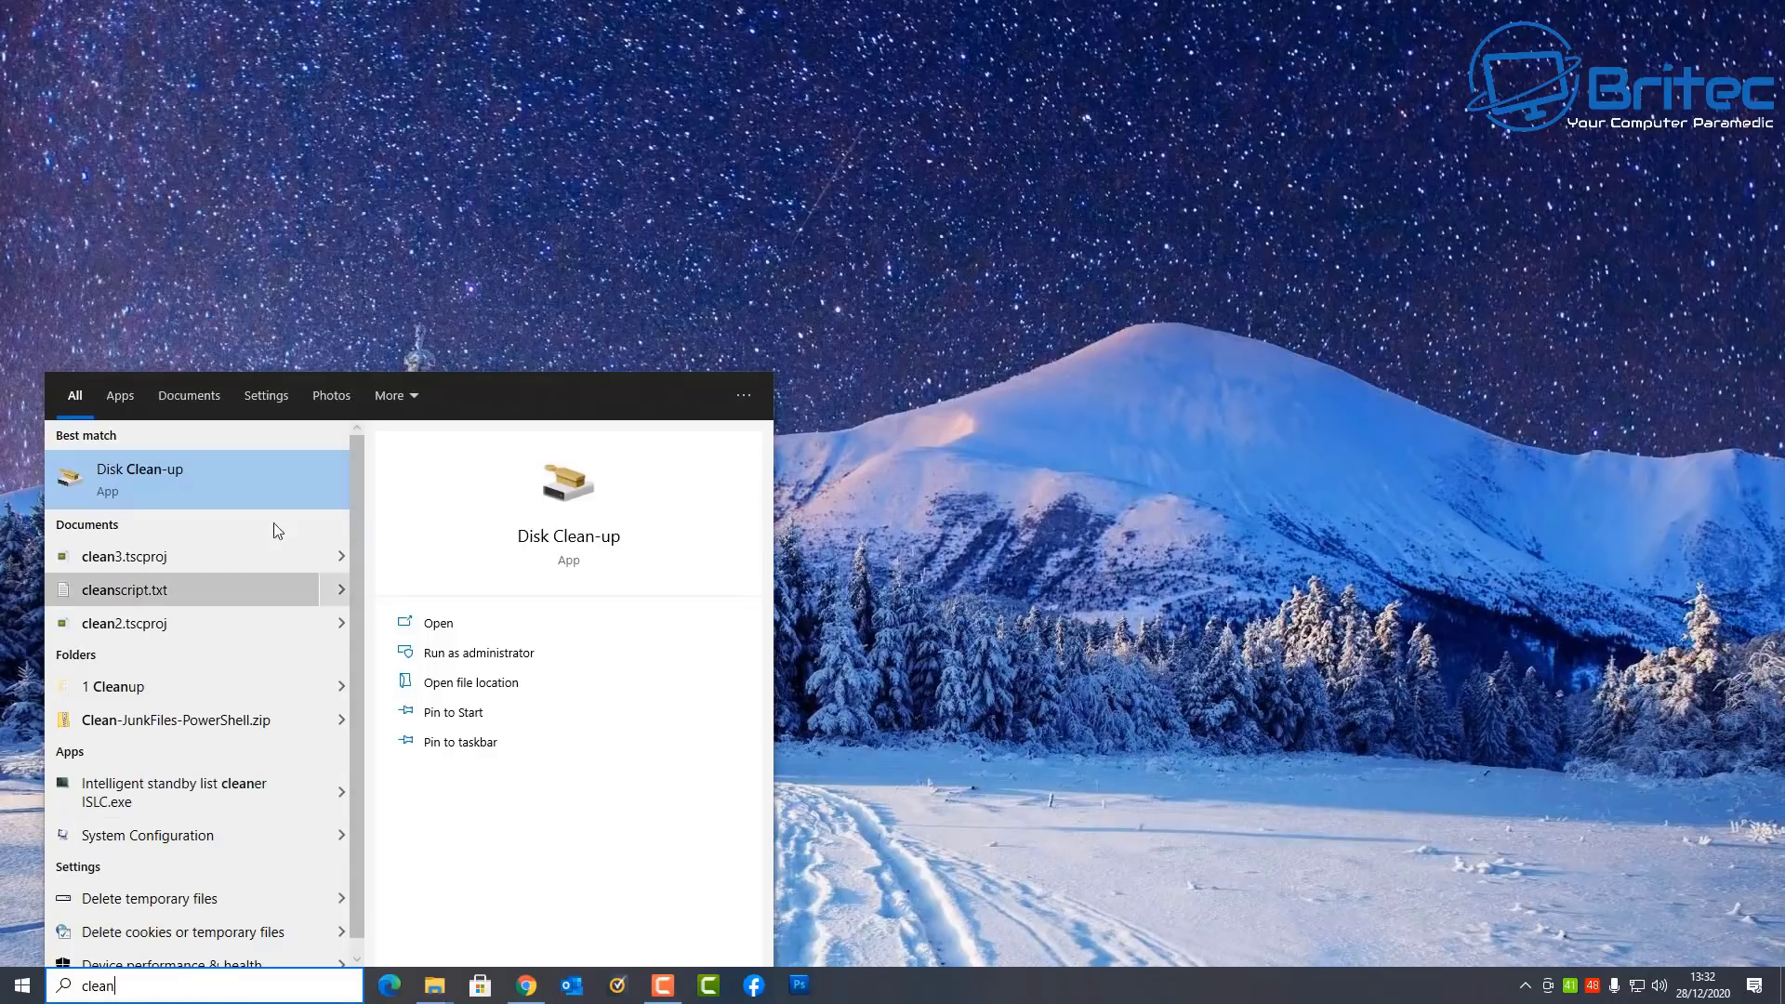
click(200, 458)
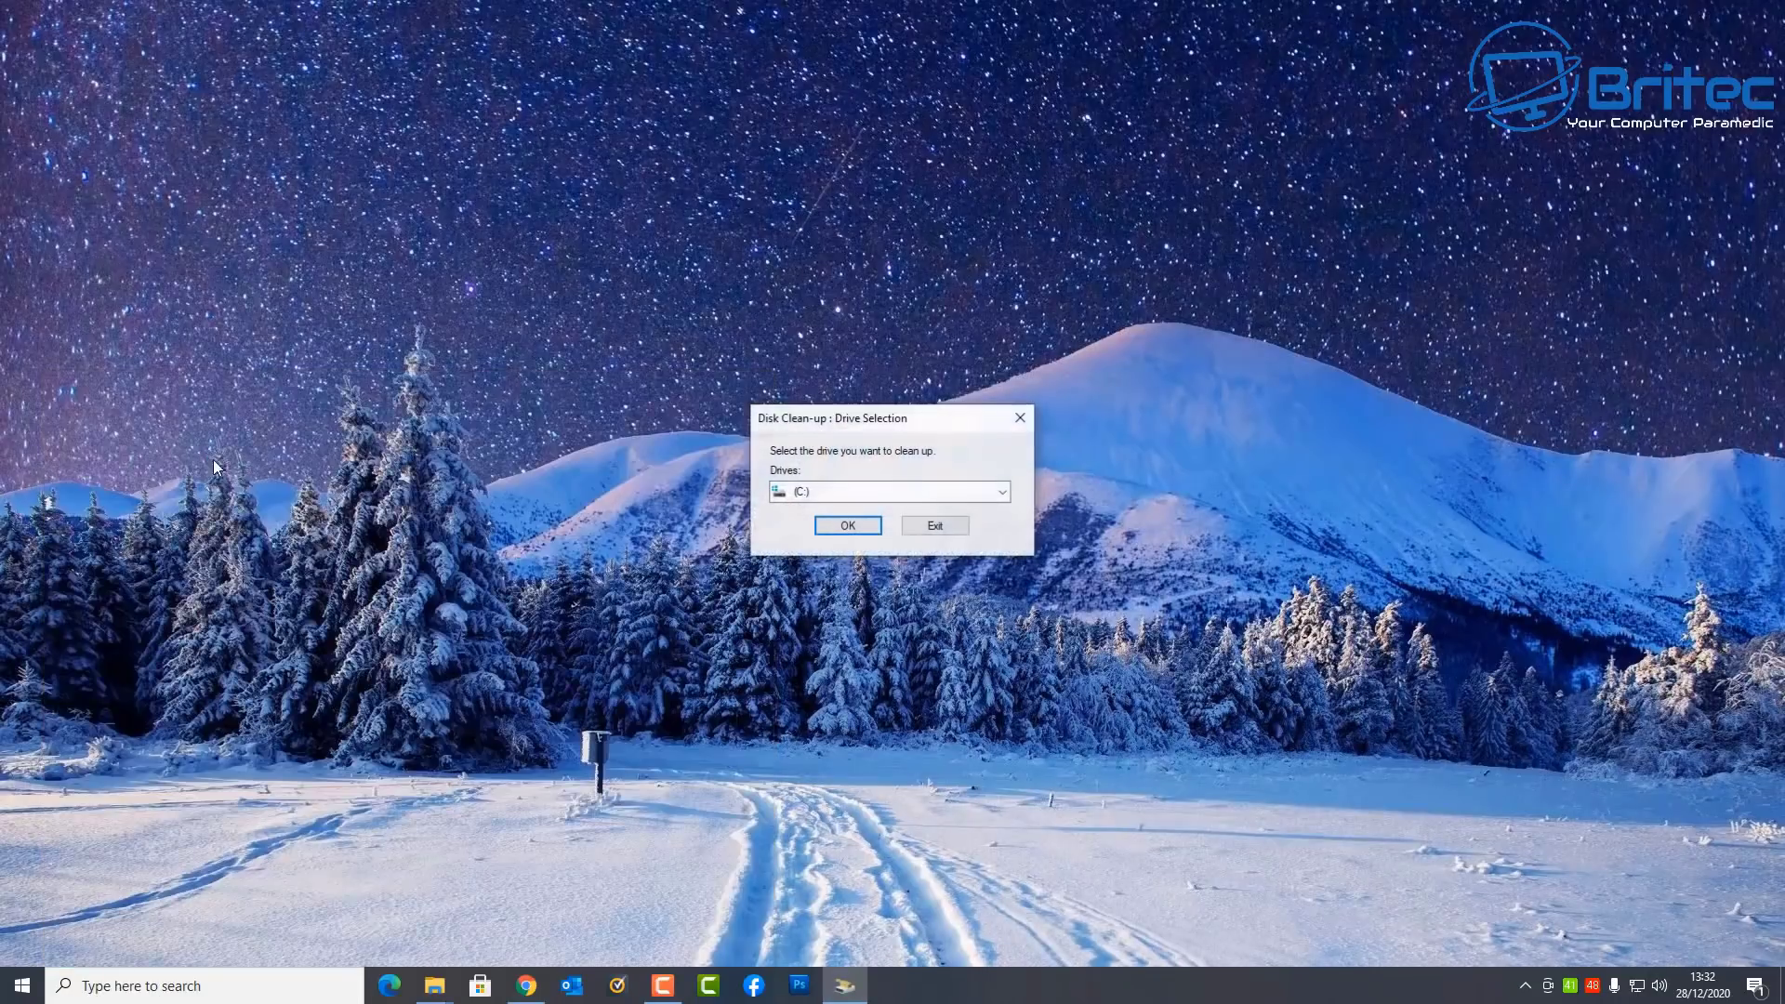
click(849, 527)
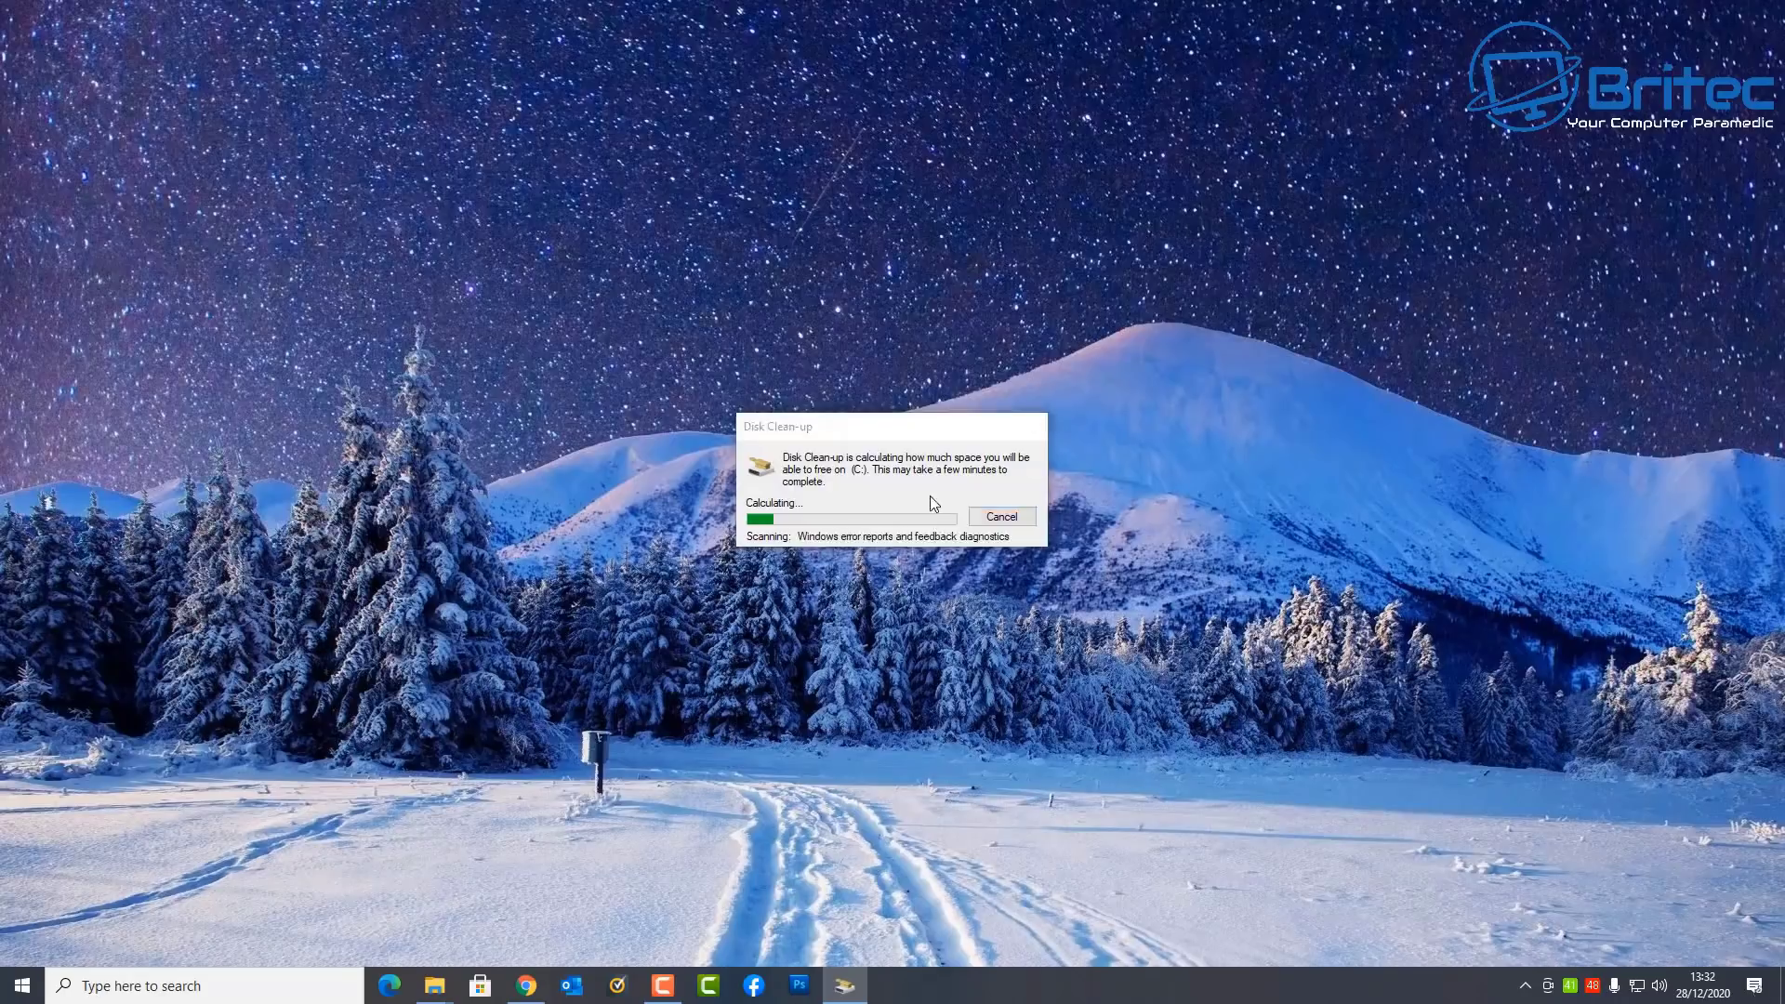
Step: Centre the Disk Clean-up window and review the Files to delete list offering 51.2 GB
drag(273, 110, 823, 245)
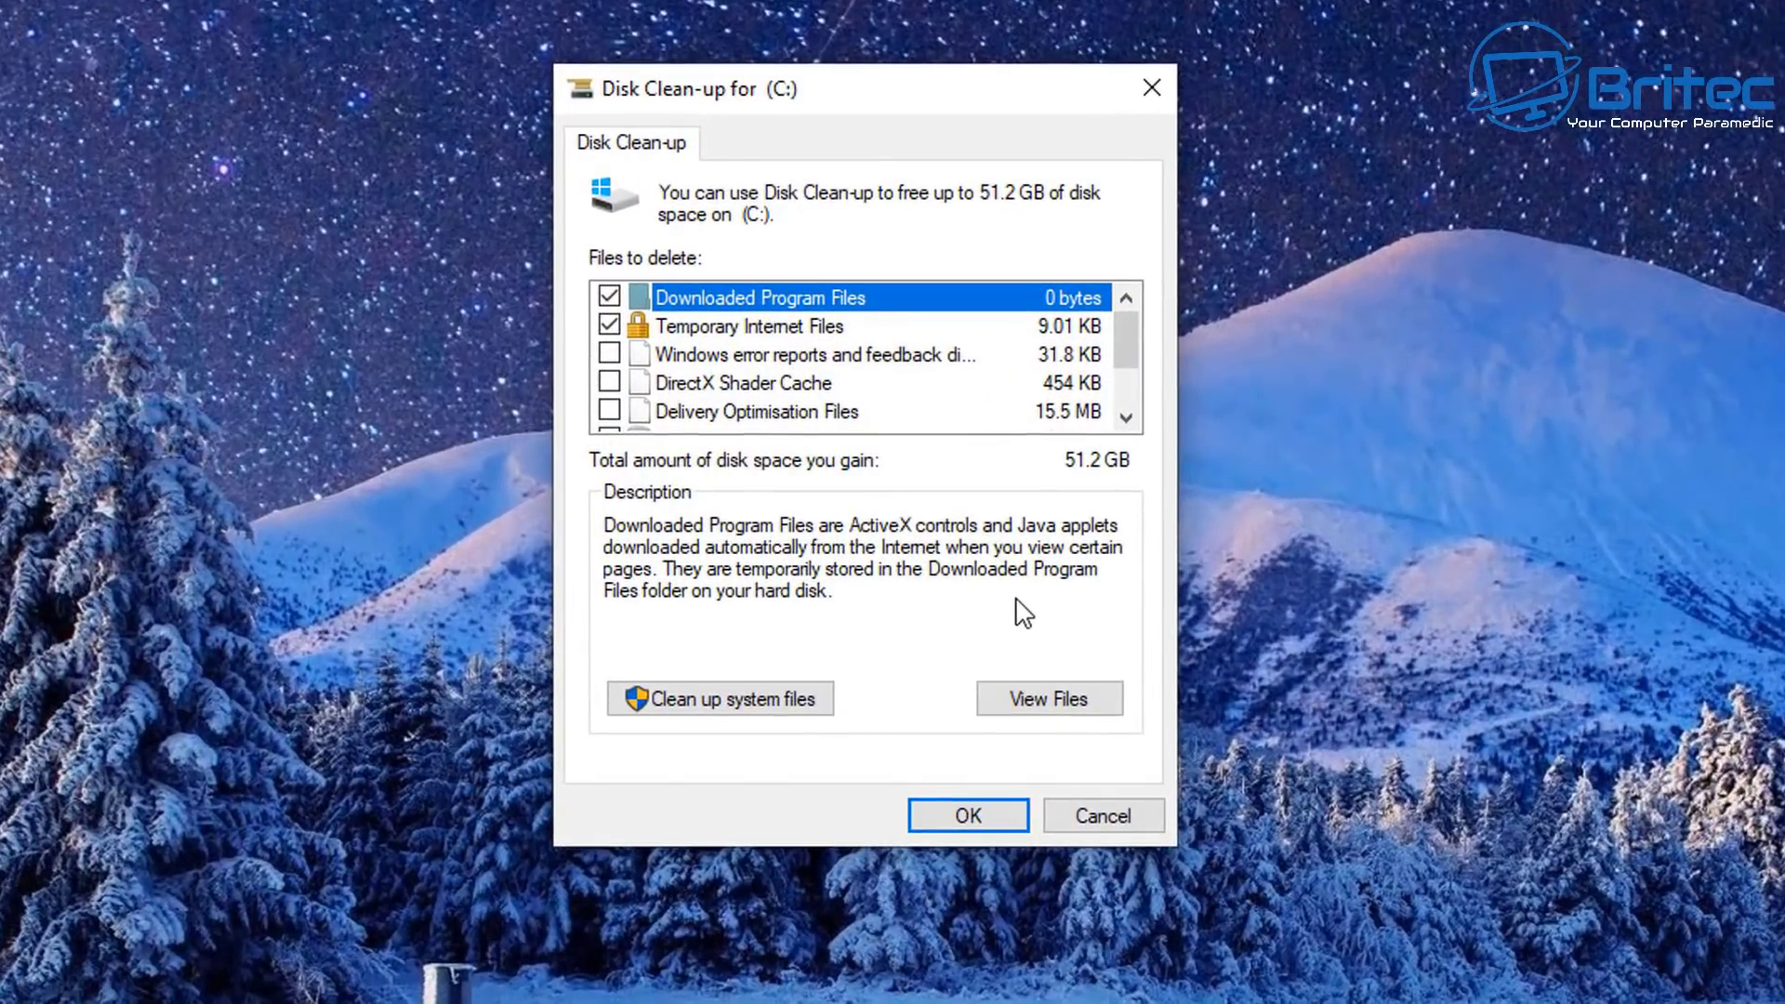
drag(1127, 330, 1146, 296)
scroll(693, 390, down, 1)
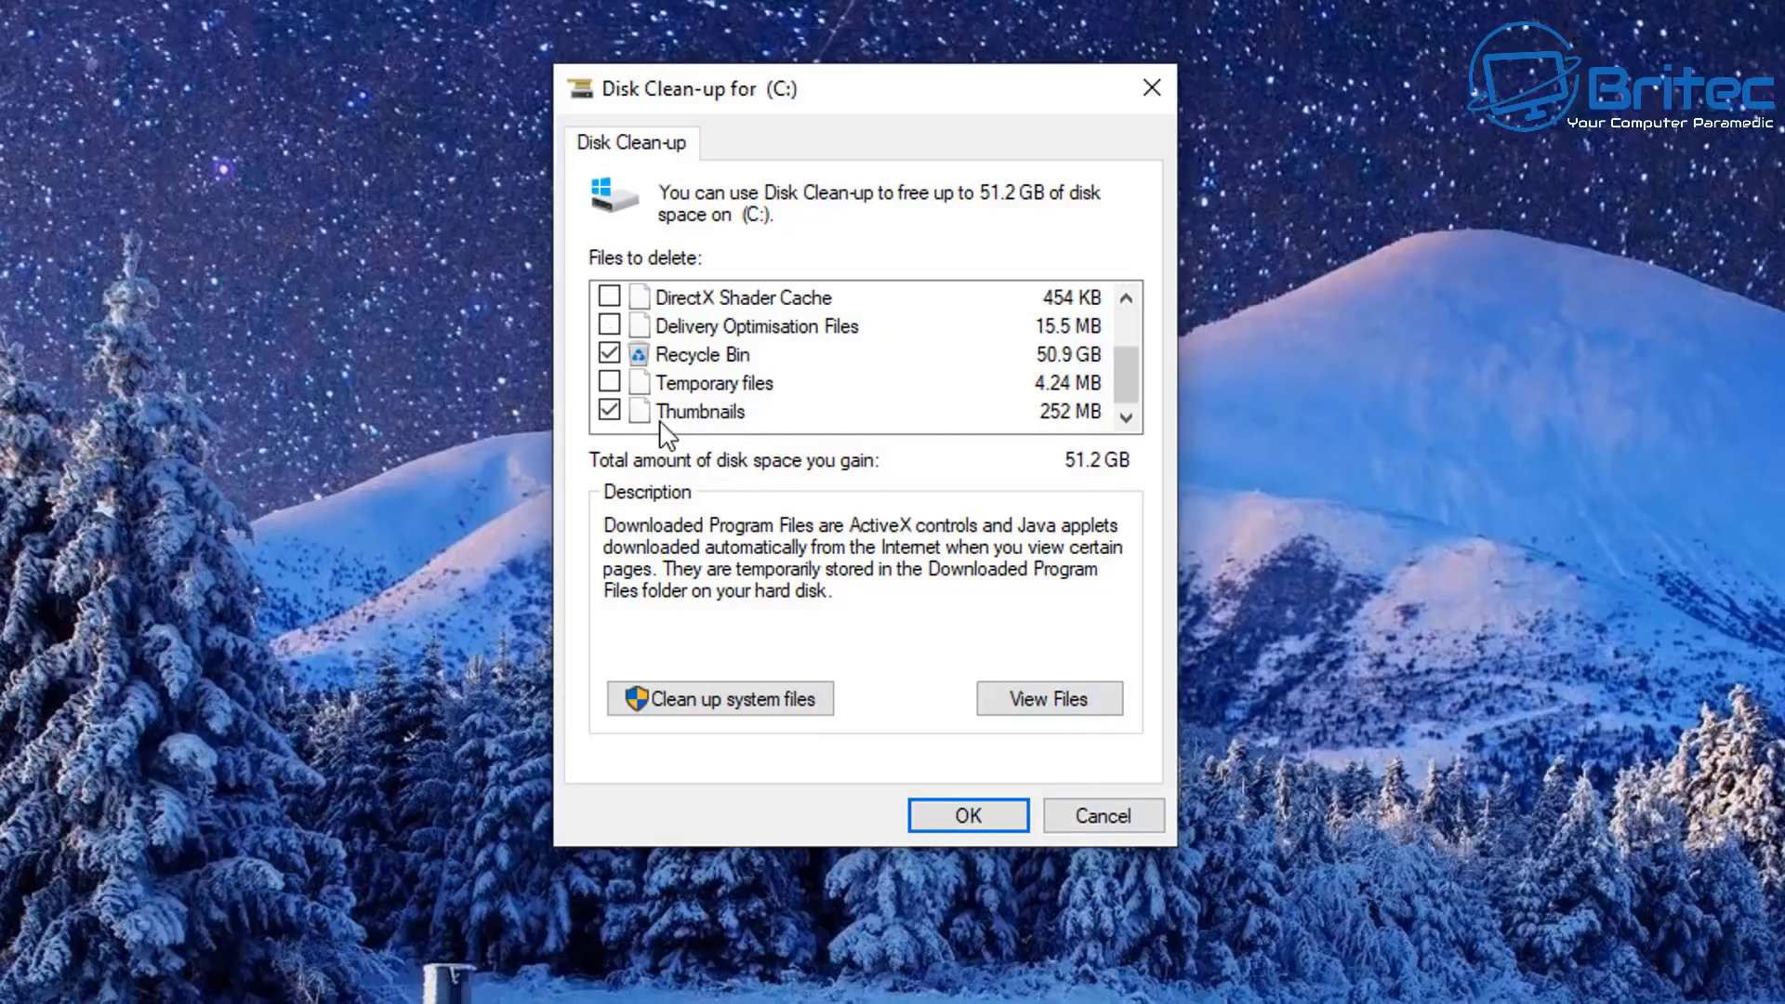
scroll(725, 402, up, 1)
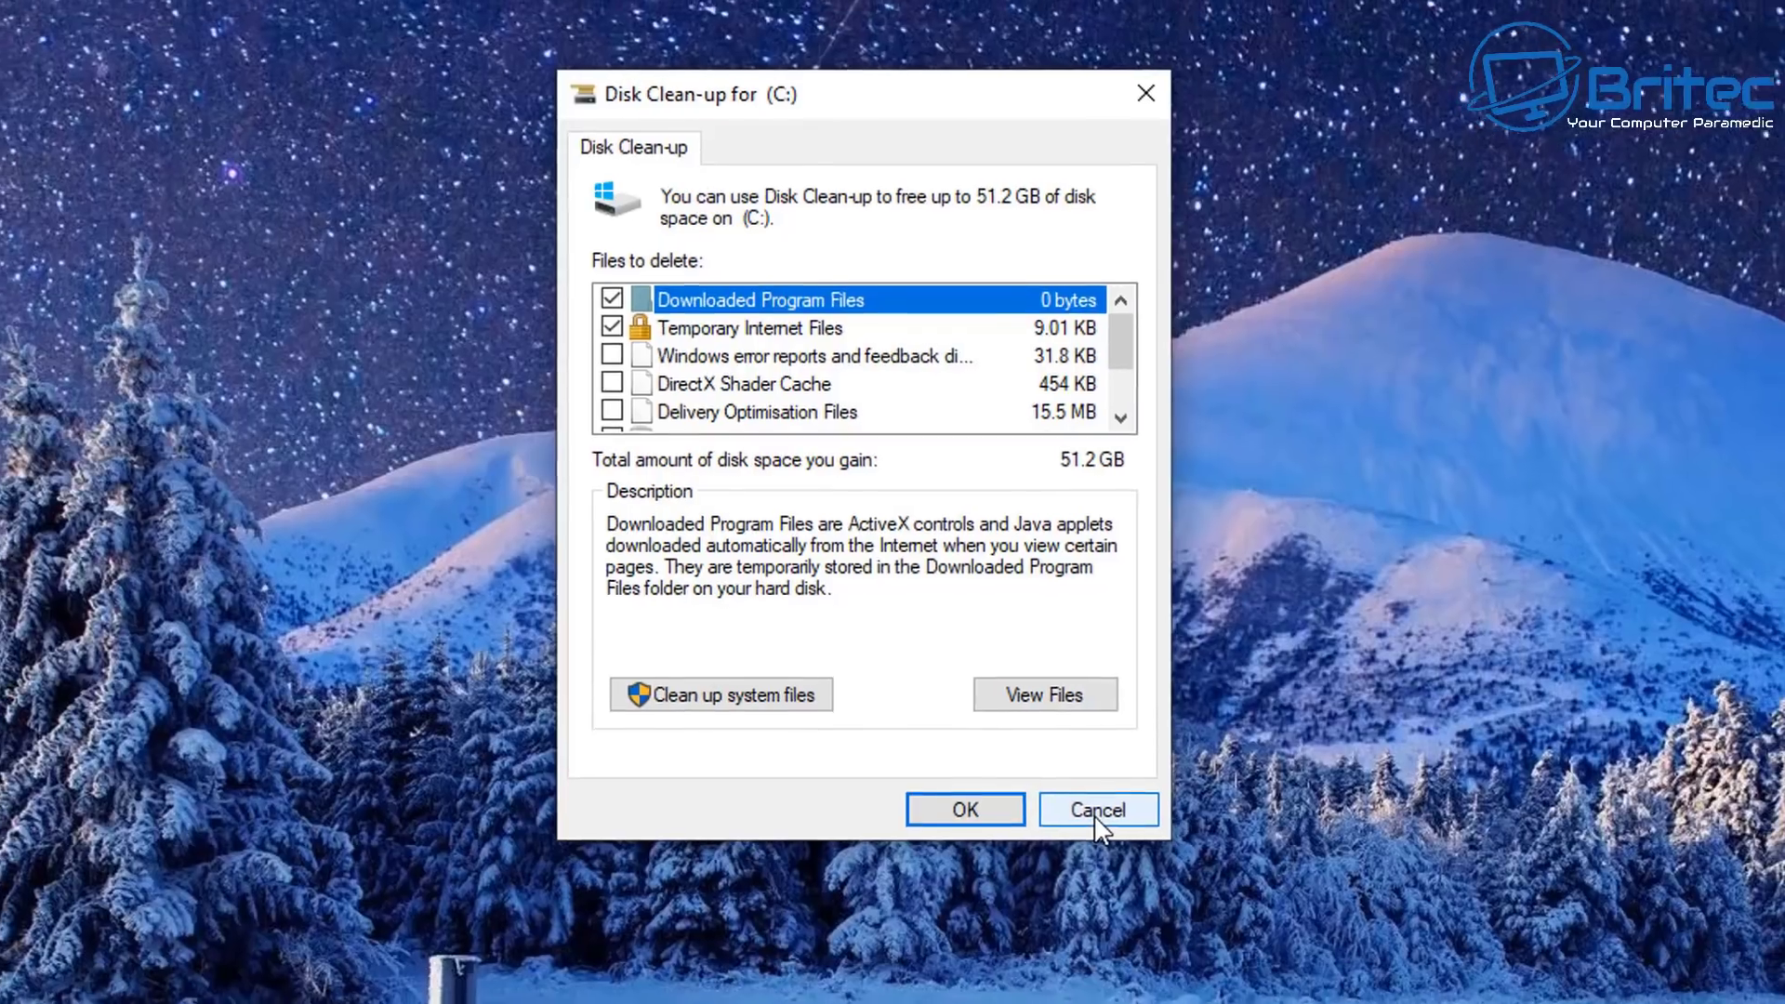
Step: Cancel the Disk Clean-up for (C:) window, leaving the 51.2 GB of files undeleted
click(1100, 820)
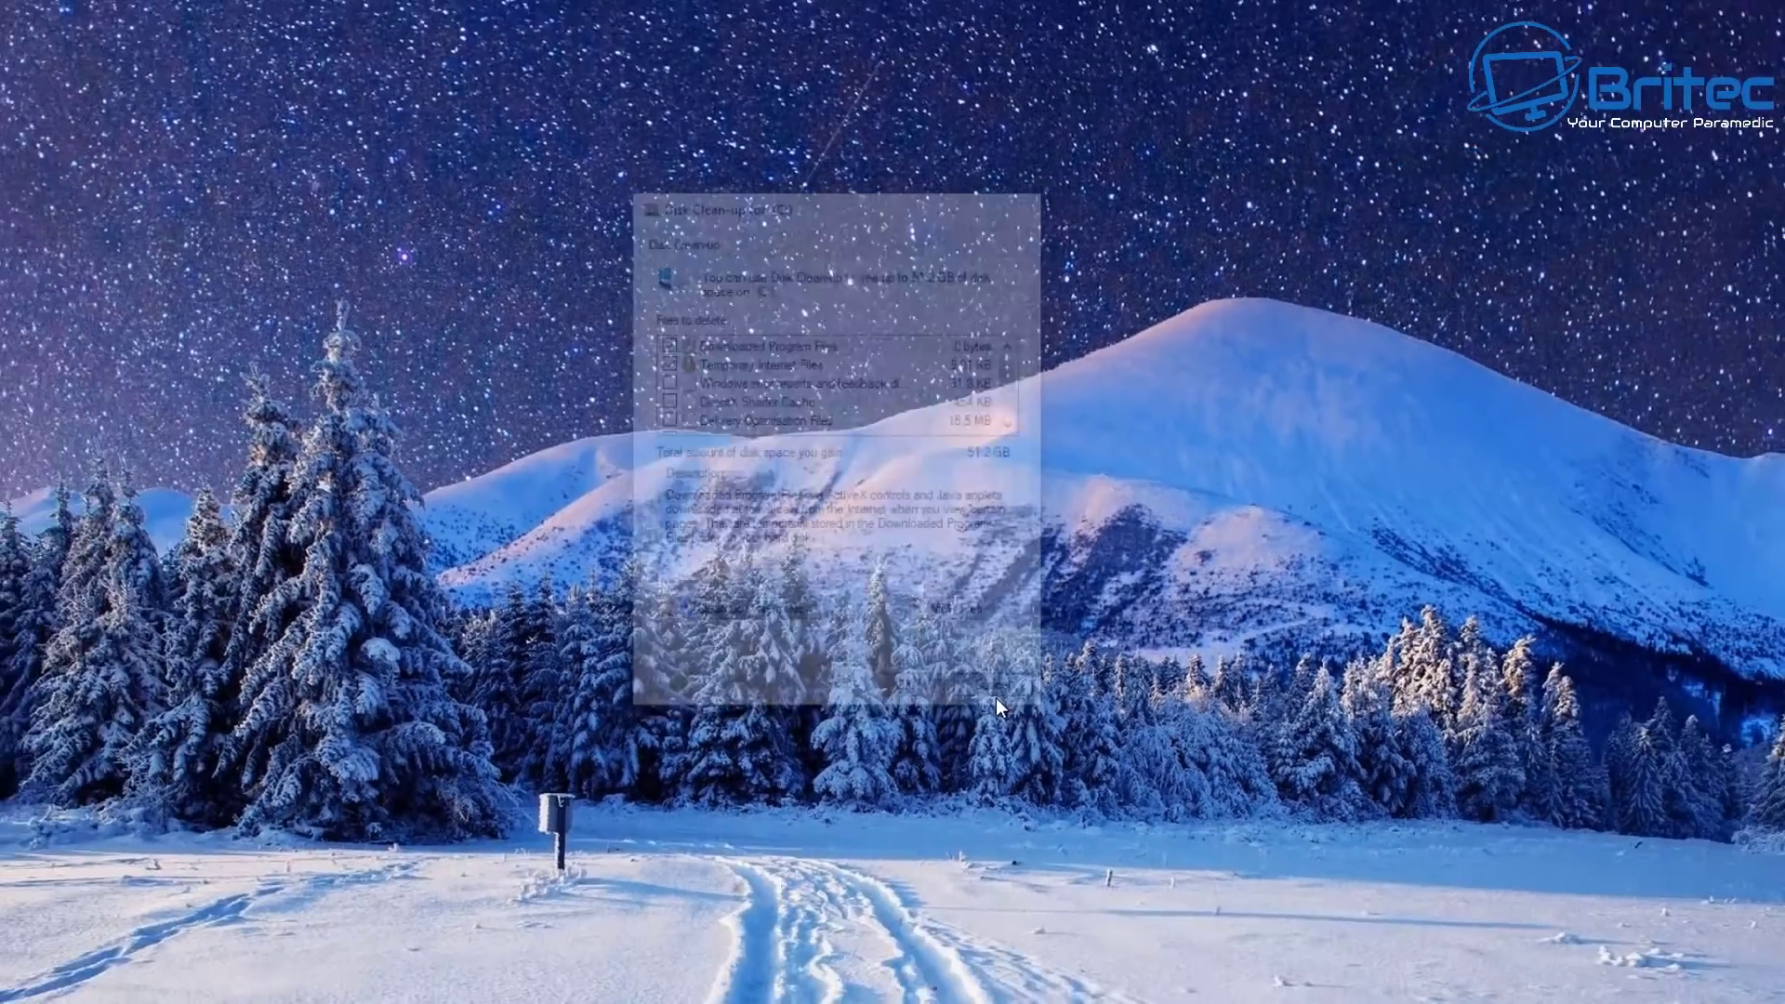